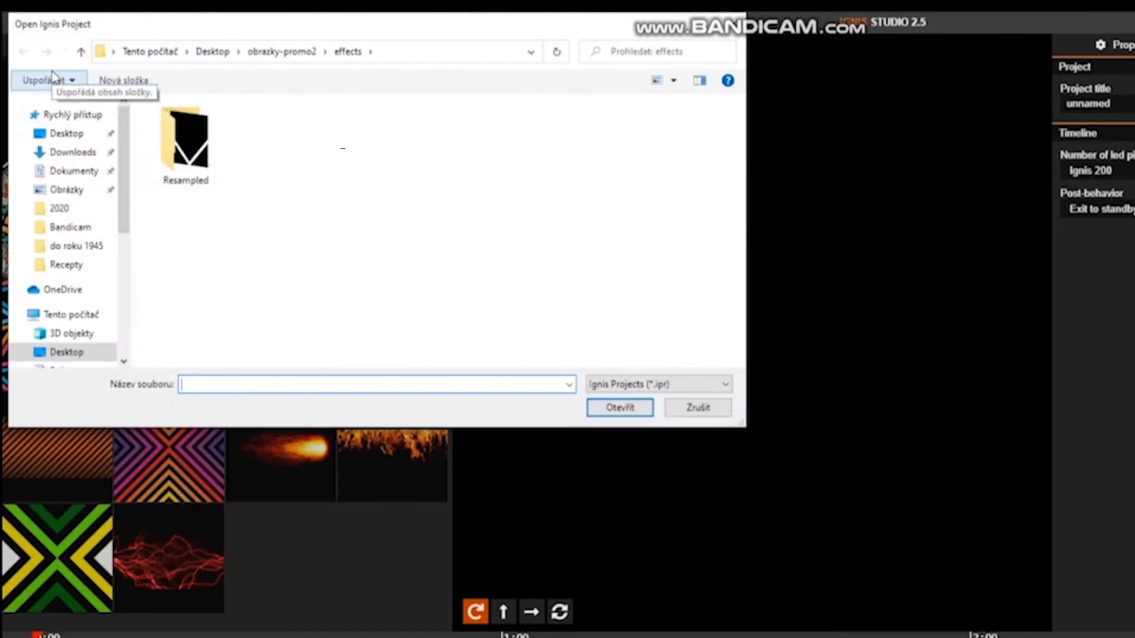
{"action": "left_click", "coordinate": [66, 135]}
{"action": "scroll", "coordinate": [243, 237], "scroll_direction": "down", "scroll_amount": 3}
{"action": "left_click", "coordinate": [354, 335]}
{"action": "left_click", "coordinate": [510, 324]}
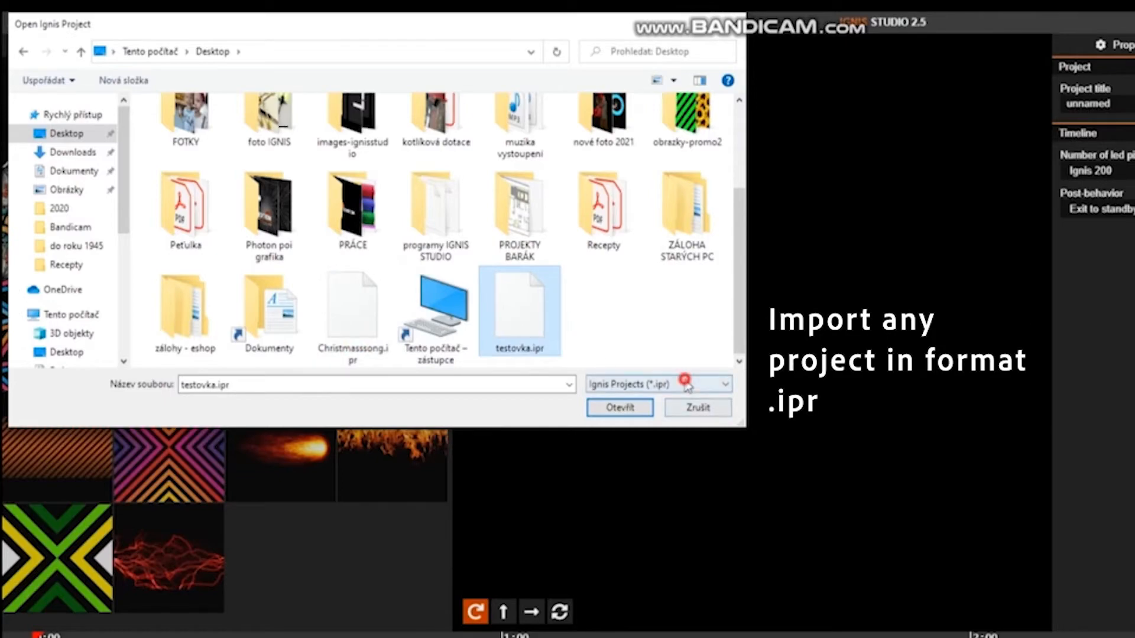
{"action": "left_click", "coordinate": [699, 407]}
{"action": "left_click", "coordinate": [40, 23]}
{"action": "left_click", "coordinate": [59, 90]}
{"action": "left_click", "coordinate": [228, 374]}
{"action": "left_click", "coordinate": [228, 376]}
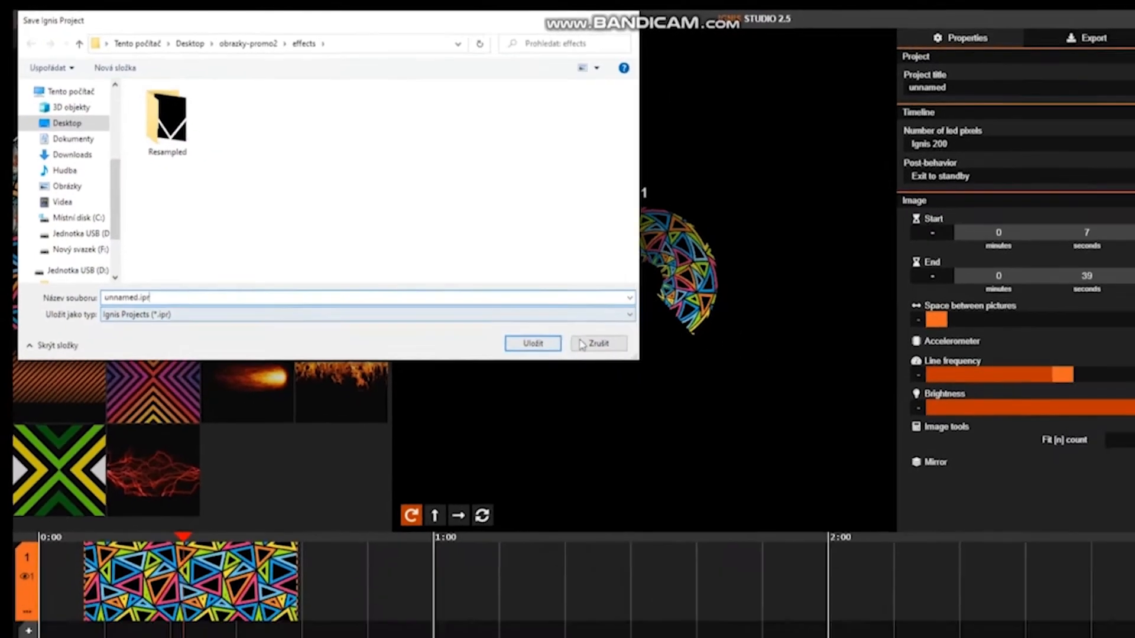
{"action": "left_click", "coordinate": [683, 408]}
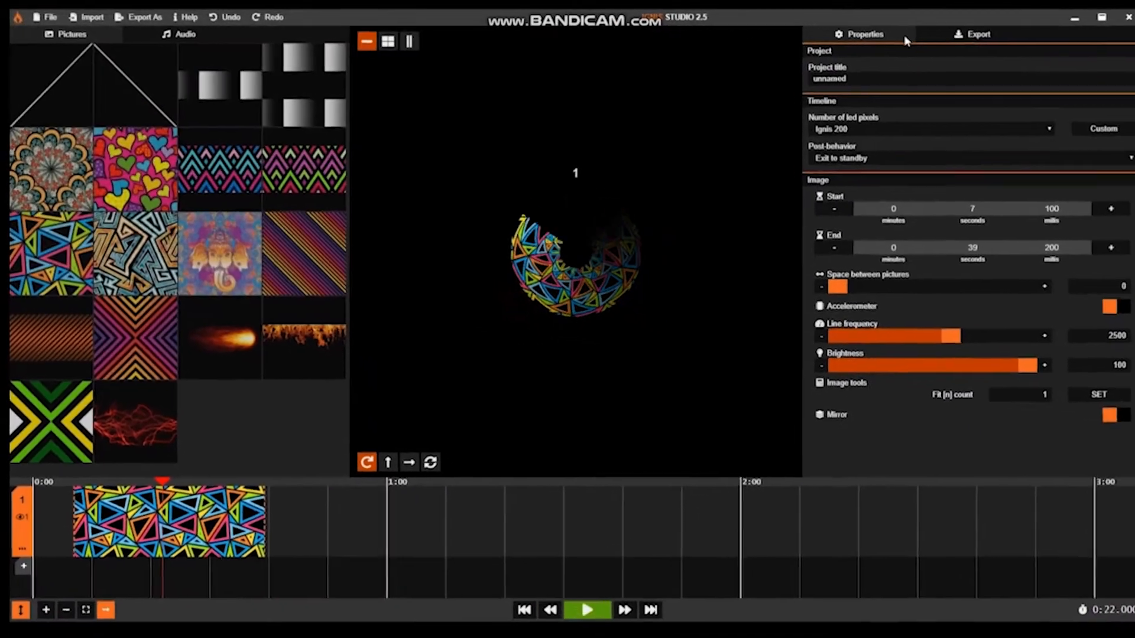
Step: Set the project title to project1
{"action": "double_click", "coordinate": [847, 76]}
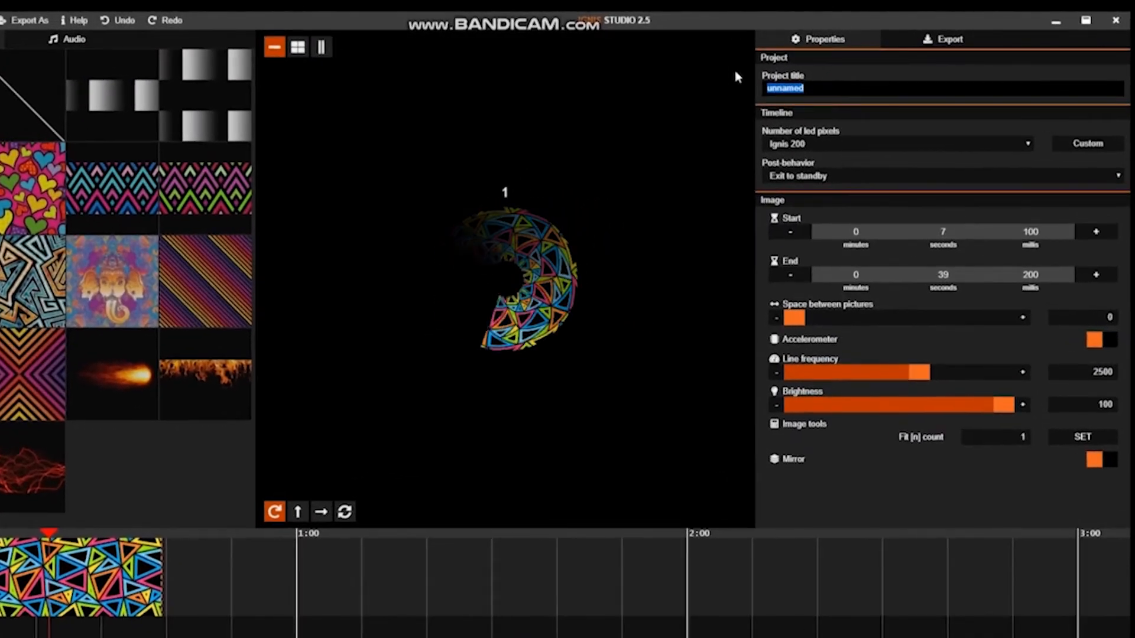
{"action": "type", "text": "projec"}
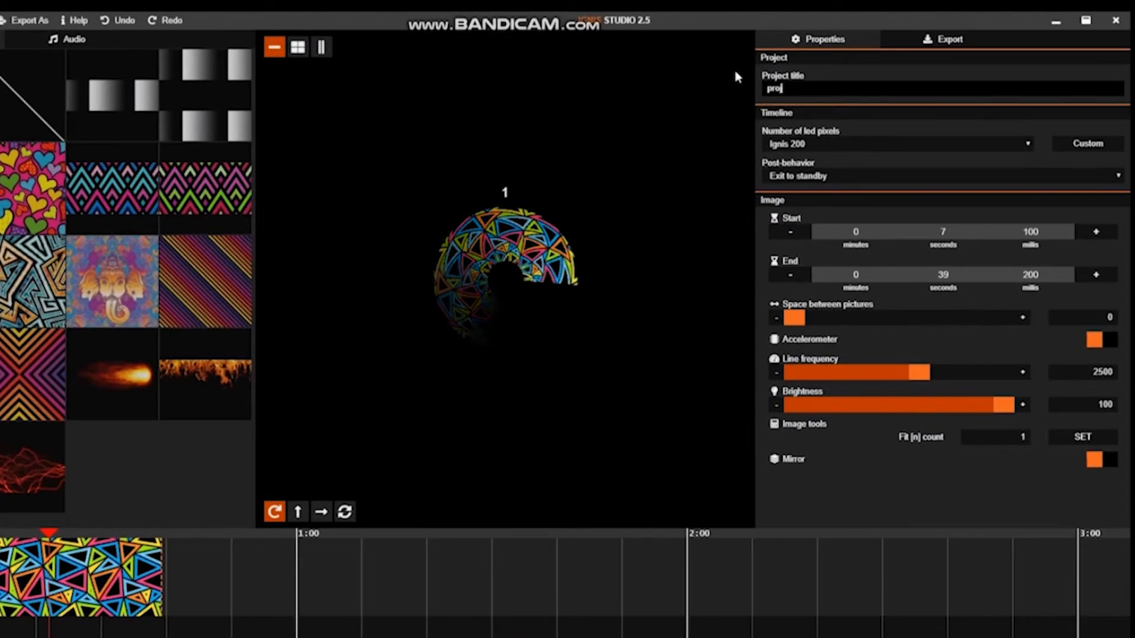
{"action": "type", "text": "t1"}
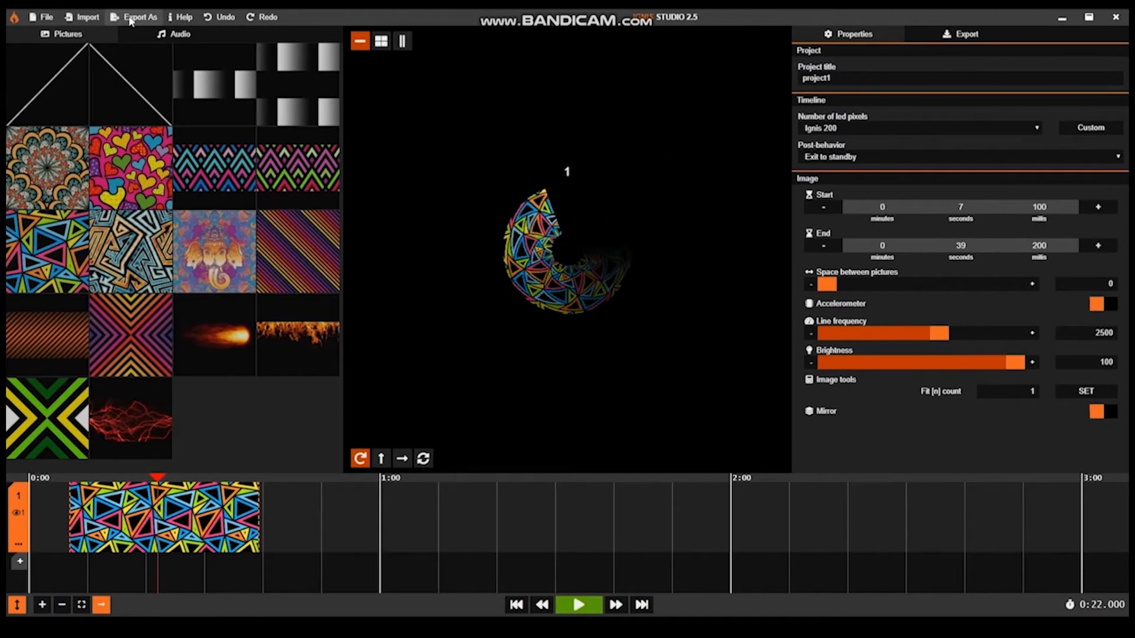
{"action": "left_click", "coordinate": [132, 17]}
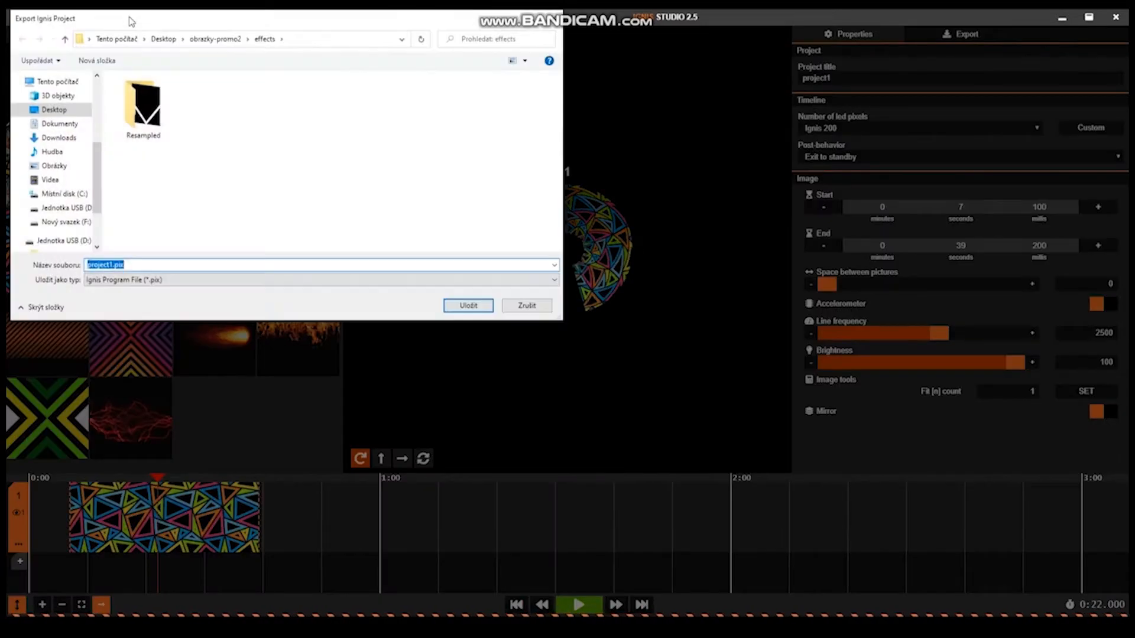
{"action": "left_click", "coordinate": [121, 280]}
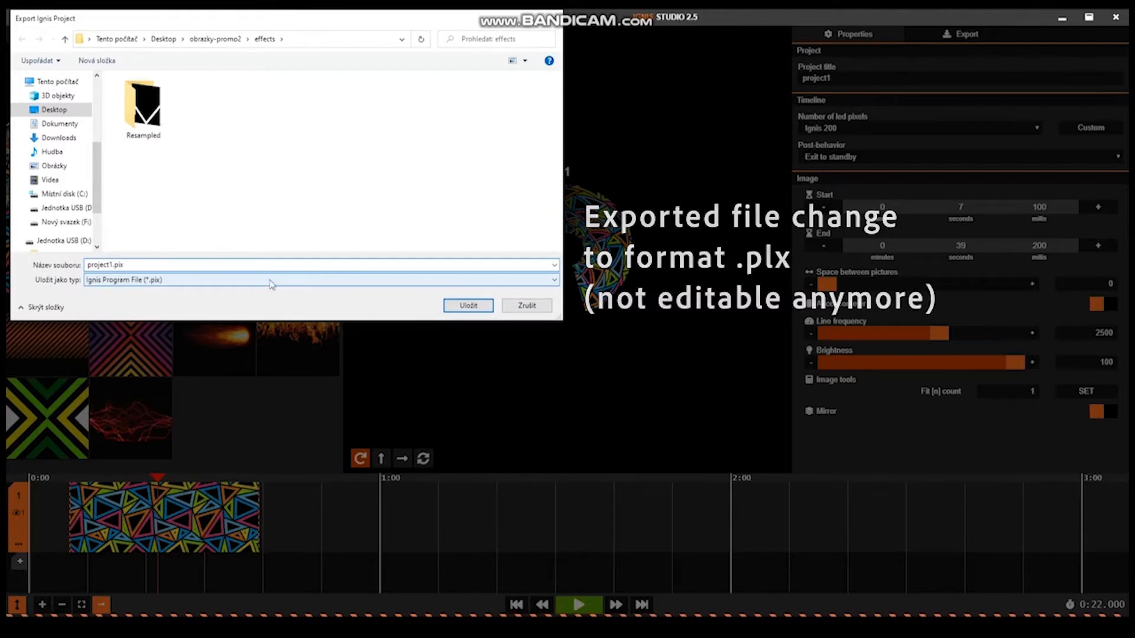
{"action": "left_click", "coordinate": [526, 305]}
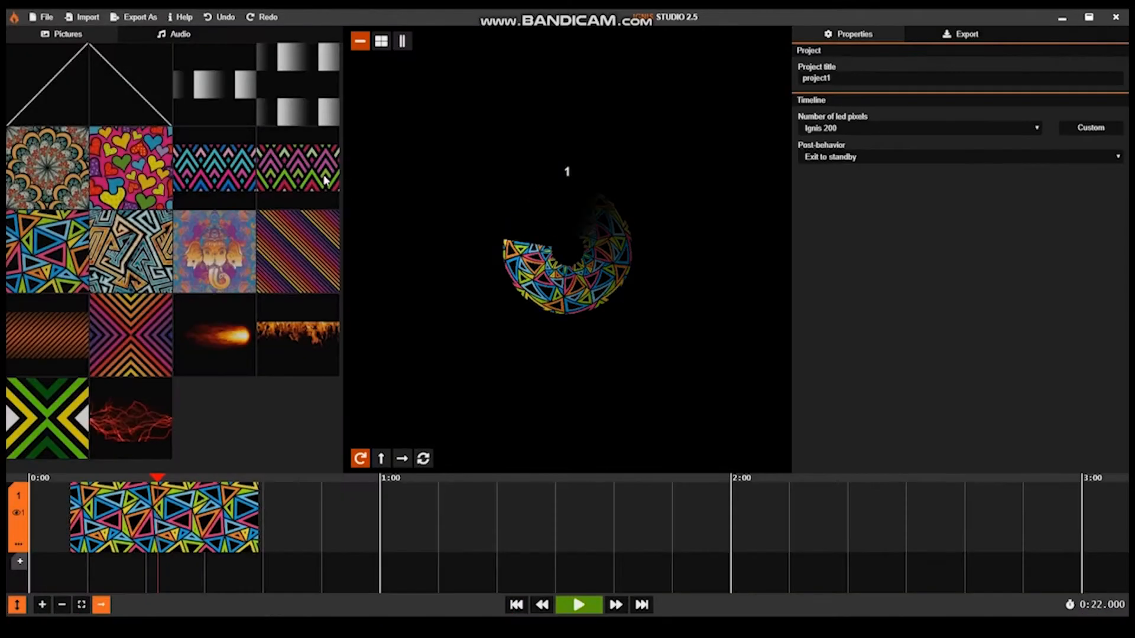
Step: Open the help page, examine its keyboard shortcuts and usage instructions, and close it
{"action": "left_click", "coordinate": [177, 18]}
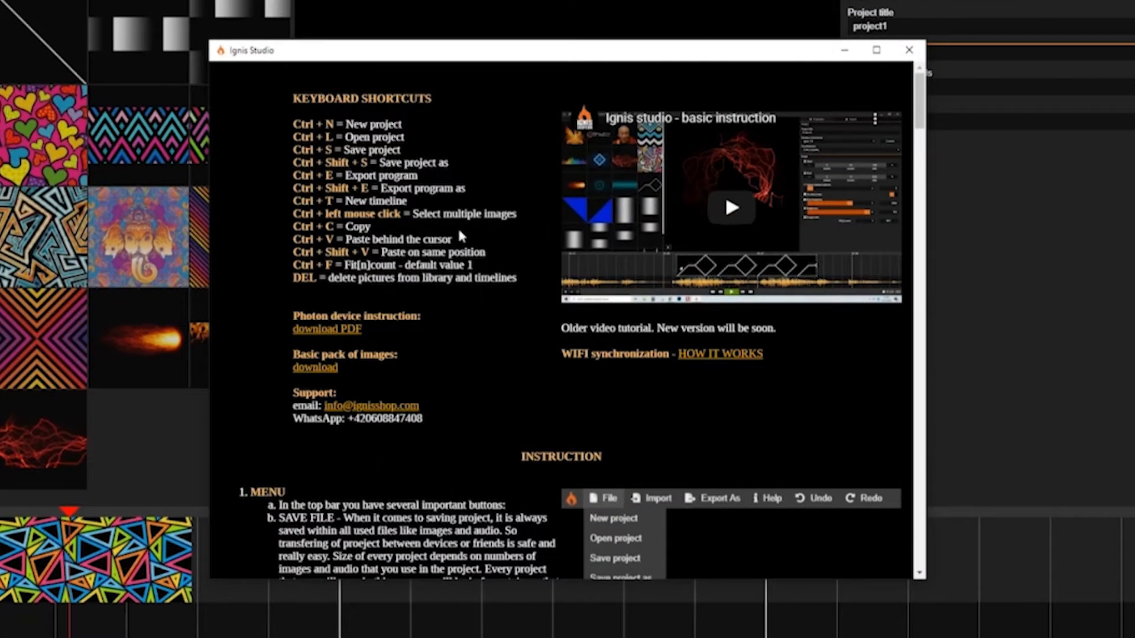
{"action": "scroll", "coordinate": [437, 294], "scroll_direction": "down", "scroll_amount": 3}
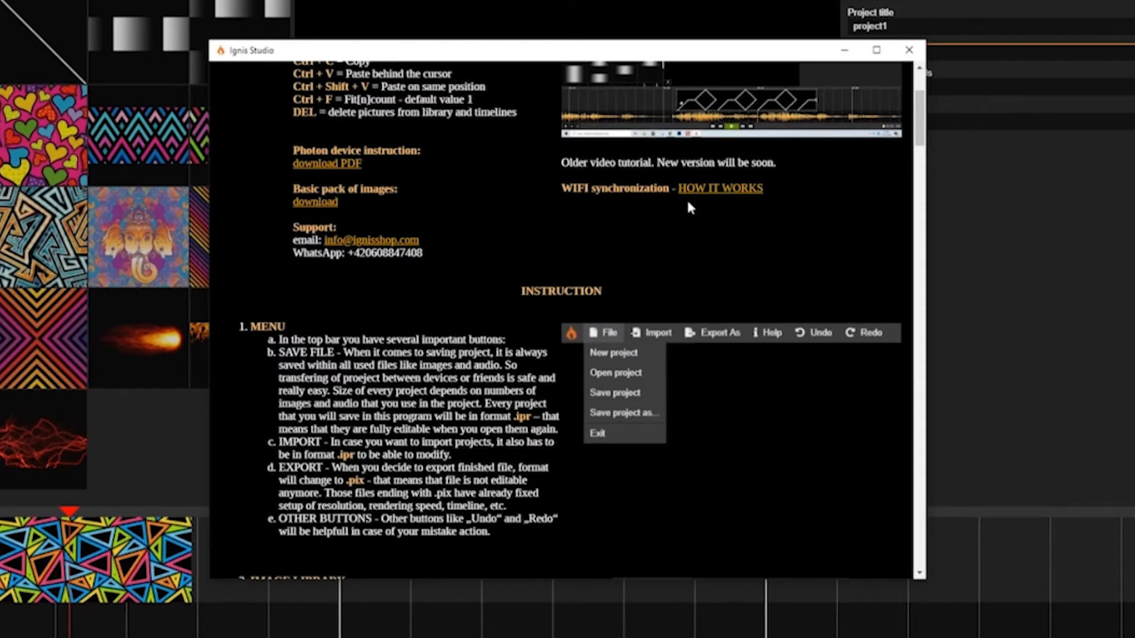
{"action": "scroll", "coordinate": [700, 200], "scroll_direction": "down", "scroll_amount": 14}
{"action": "scroll", "coordinate": [456, 296], "scroll_direction": "down", "scroll_amount": 10}
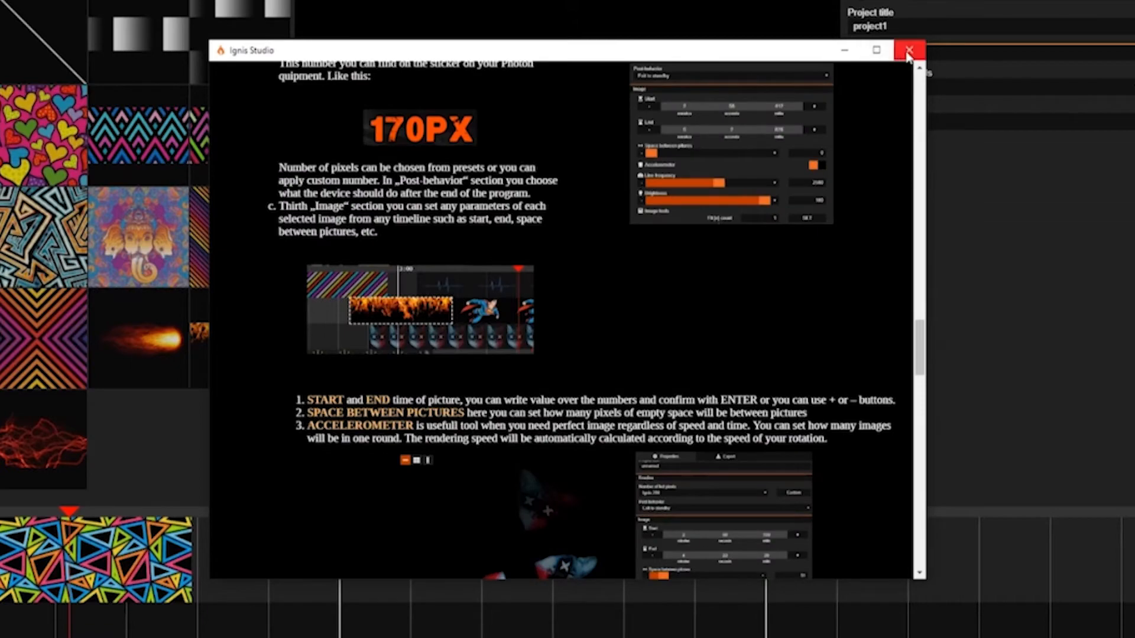
{"action": "left_click", "coordinate": [908, 51]}
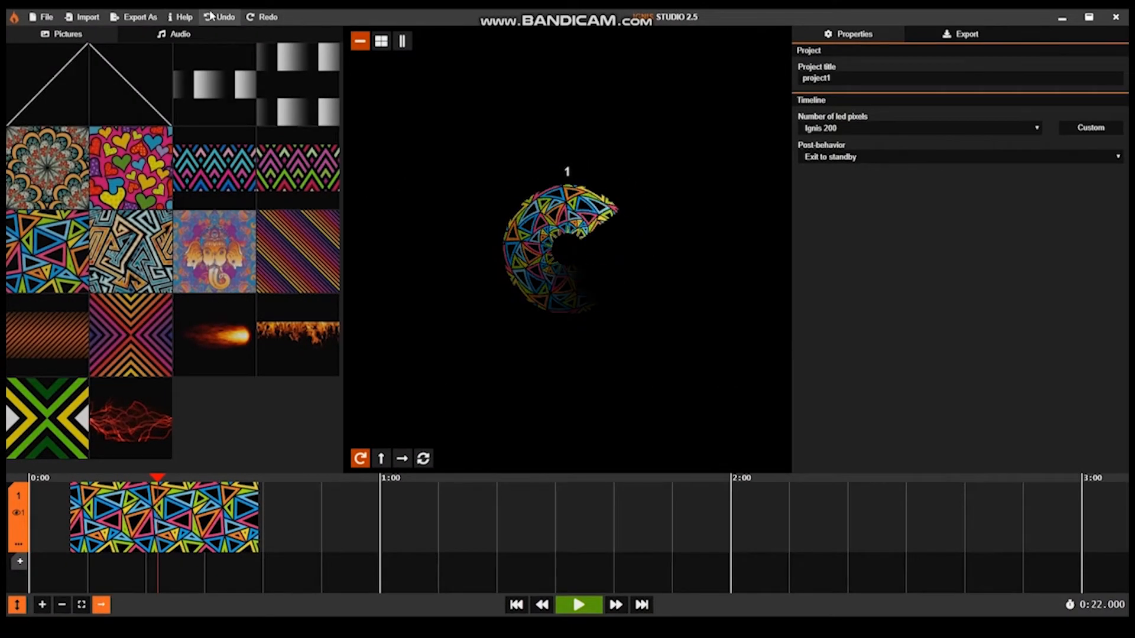
Step: Replace the triangle-pattern clip on timeline 1 with the red lightning picture and extend its start back to 0:00
{"action": "left_click", "coordinate": [222, 17]}
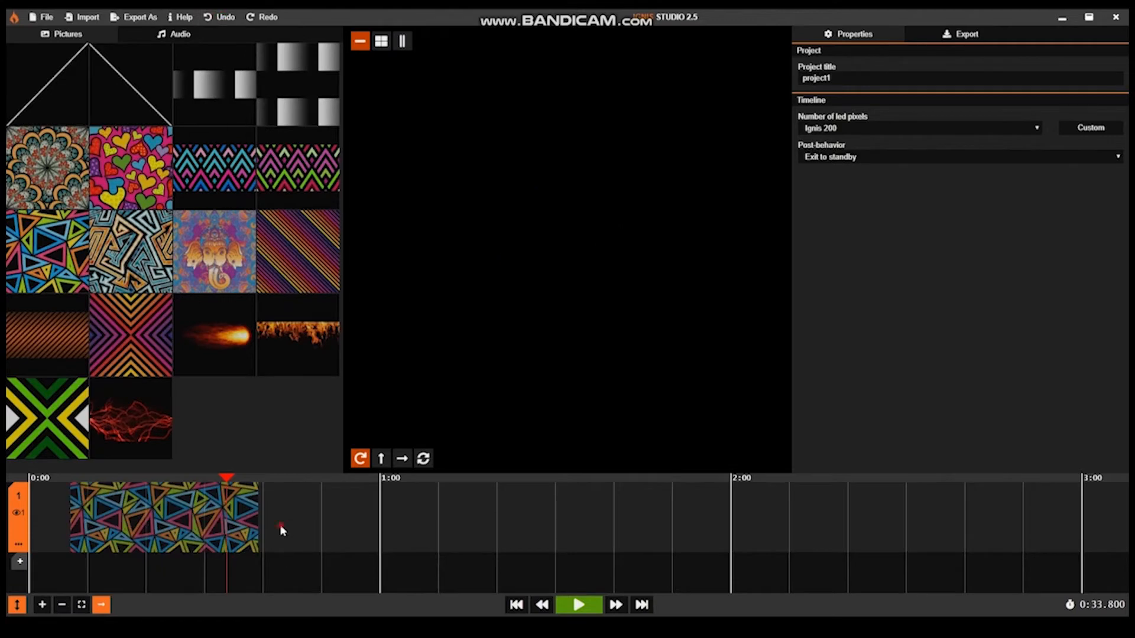
{"action": "left_click", "coordinate": [279, 477]}
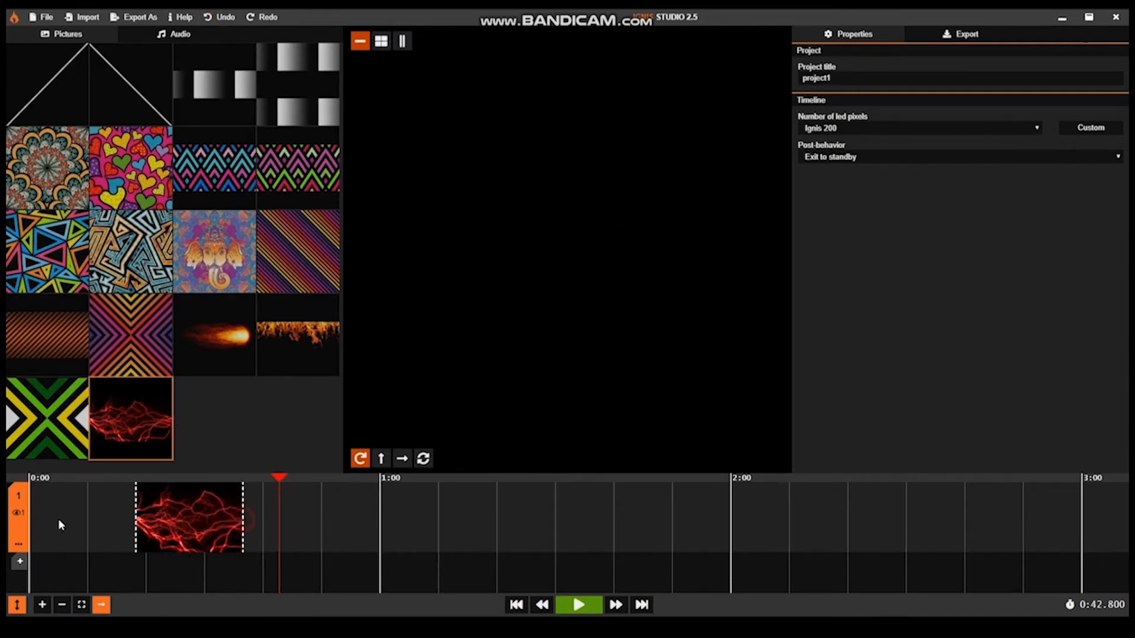
{"action": "left_click_drag", "start_coordinate": [58, 519], "coordinate": [59, 520]}
Step: Preview the red lightning clip at 0:16.400 in the grid and line layouts, and return to the single-row layout
{"action": "left_click", "coordinate": [124, 477]}
{"action": "scroll", "coordinate": [569, 244], "scroll_direction": "up", "scroll_amount": 5}
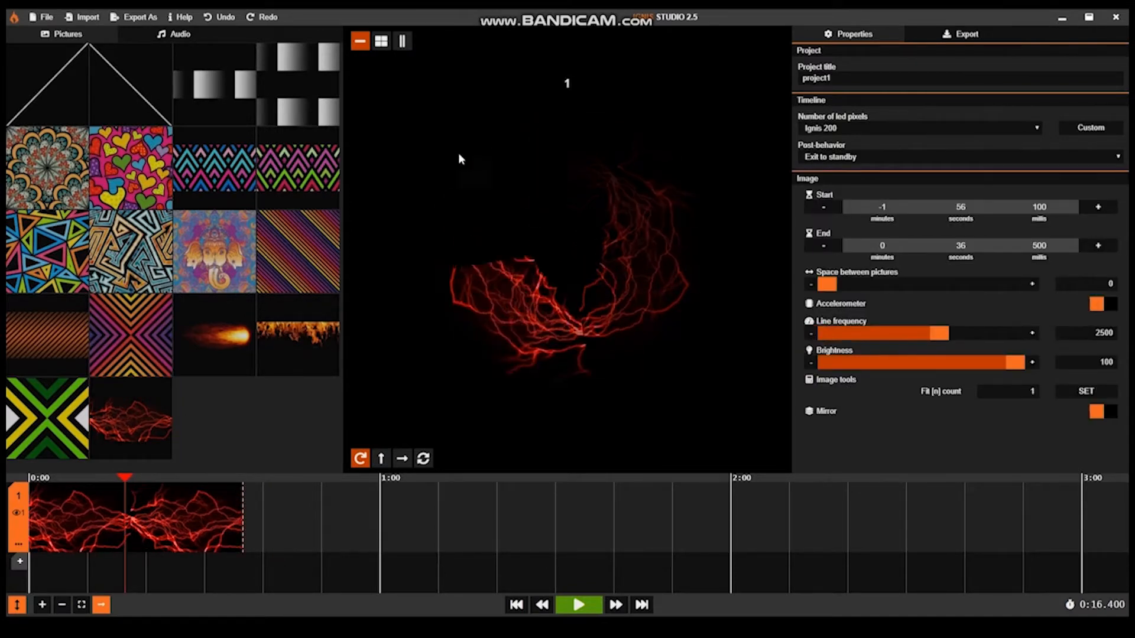
{"action": "left_click", "coordinate": [381, 41]}
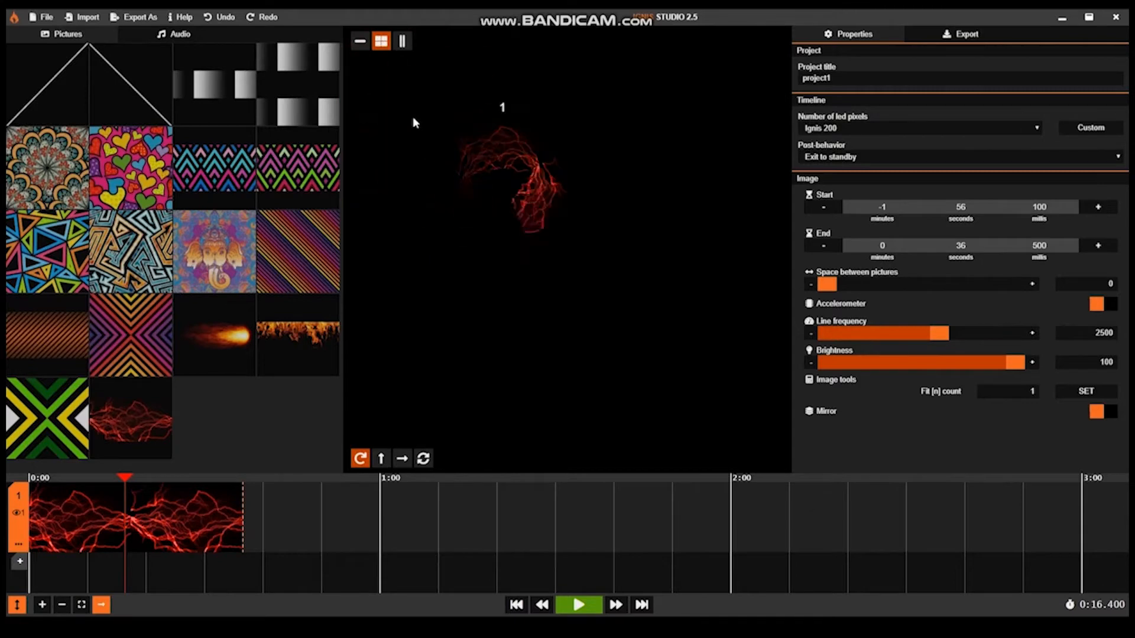
{"action": "left_click", "coordinate": [402, 47]}
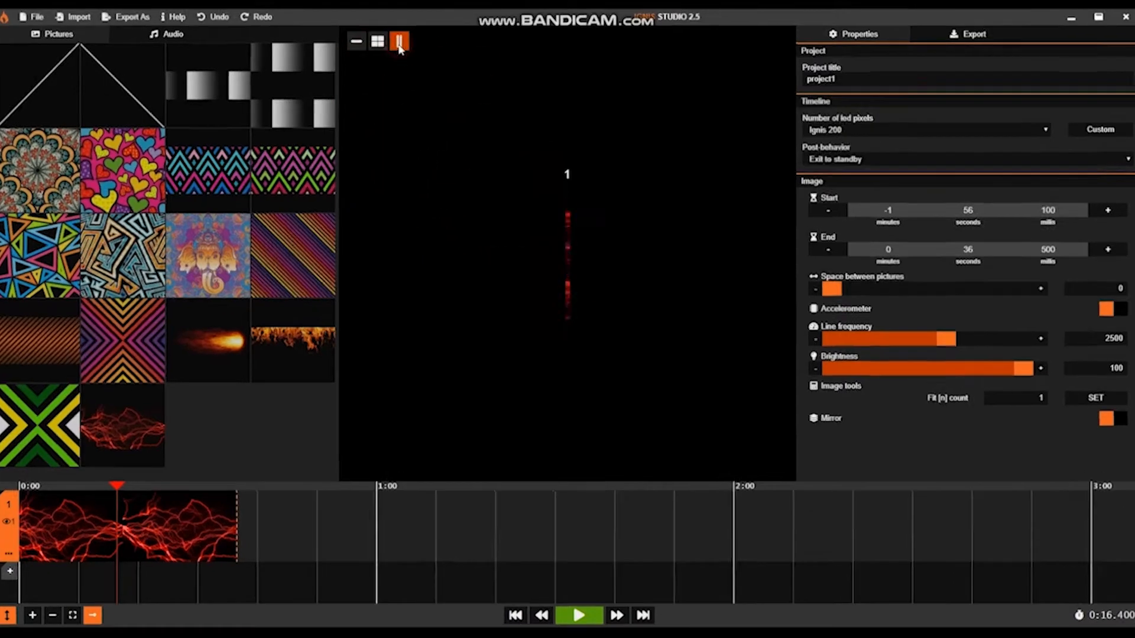
{"action": "left_click", "coordinate": [279, 47]}
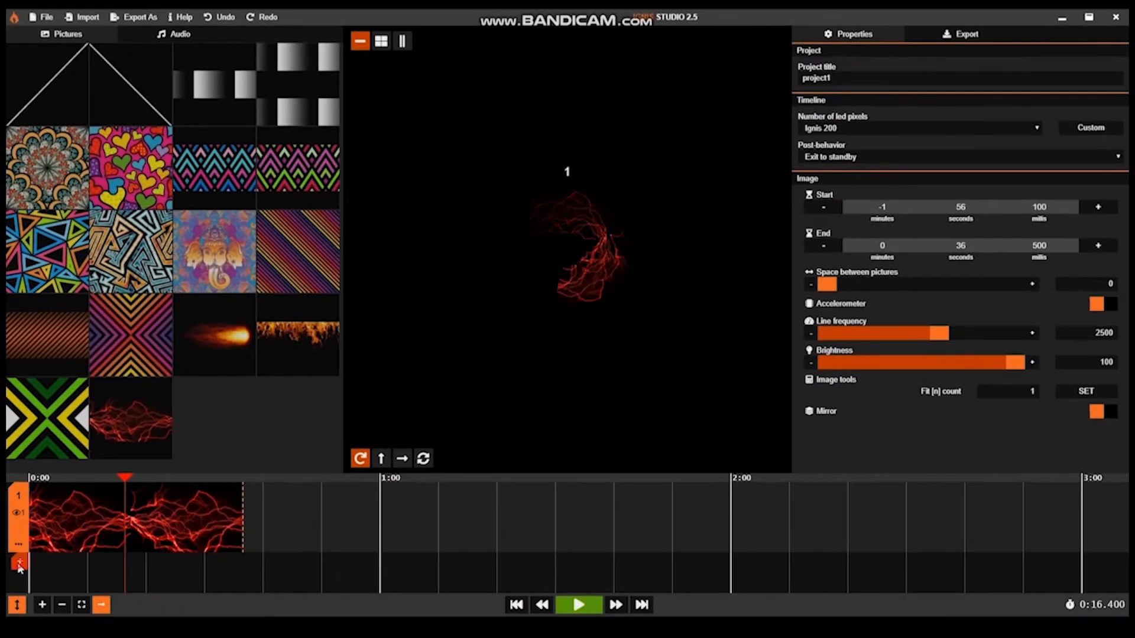
Step: Add timelines 2, 3 and 4 below the first one
{"action": "left_click", "coordinate": [19, 564]}
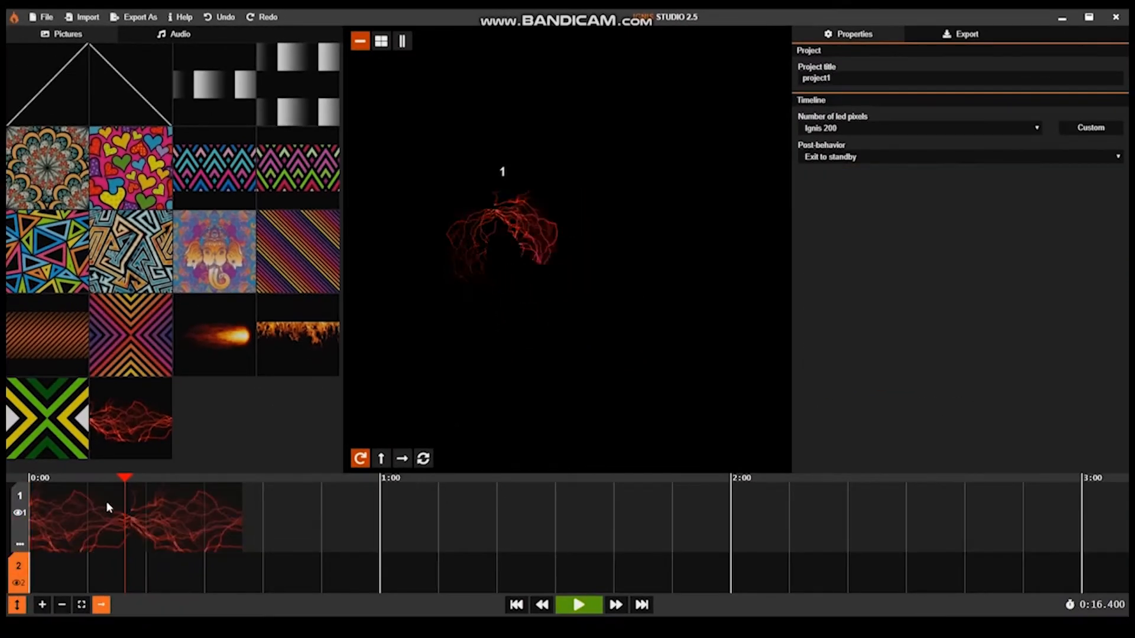
{"action": "scroll", "coordinate": [68, 516], "scroll_direction": "down", "scroll_amount": 2}
{"action": "scroll", "coordinate": [8, 524], "scroll_direction": "down", "scroll_amount": 3}
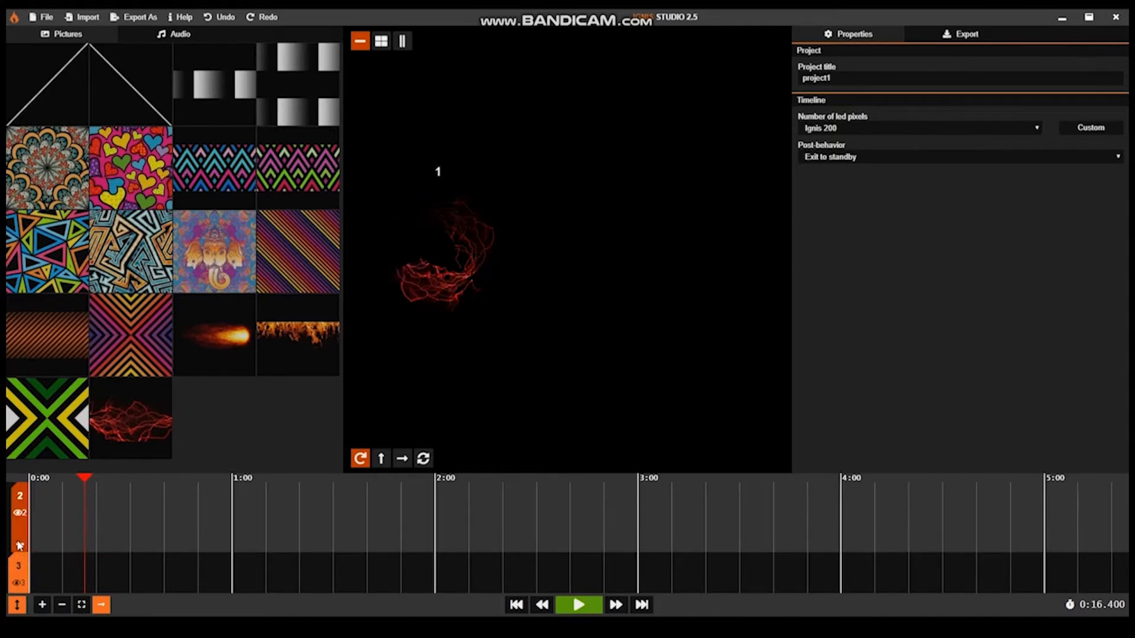
{"action": "scroll", "coordinate": [19, 545], "scroll_direction": "down", "scroll_amount": 1}
{"action": "scroll", "coordinate": [19, 559], "scroll_direction": "down", "scroll_amount": 1}
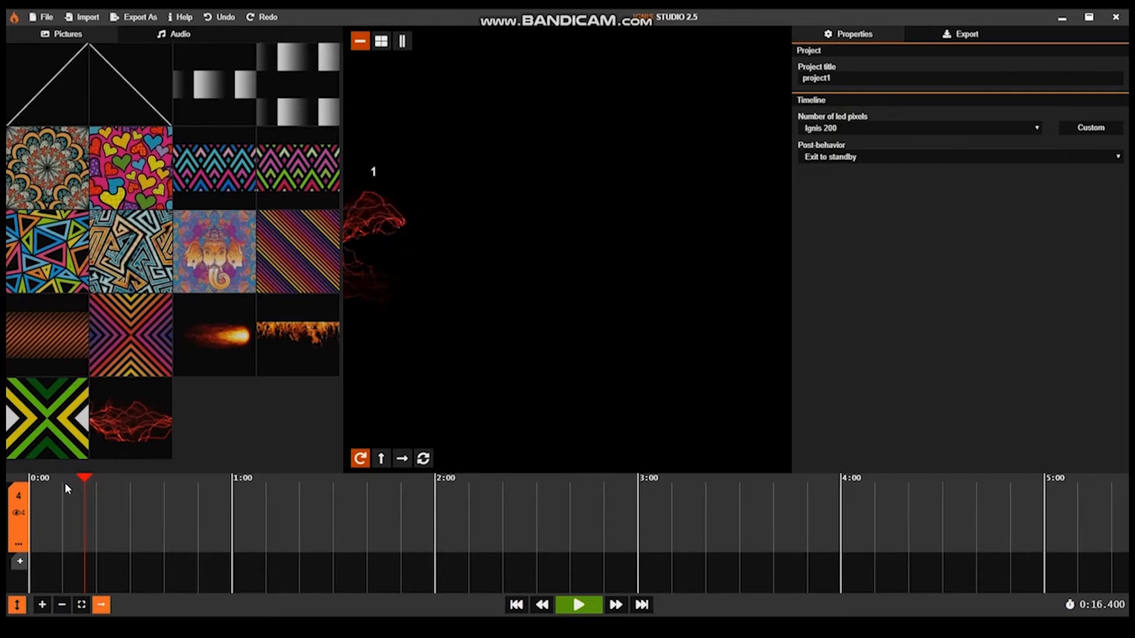
Step: Enlarge the timeline area with the tracks at their smallest height, and add timelines 5 and 6
{"action": "left_click_drag", "start_coordinate": [68, 473], "coordinate": [70, 254]}
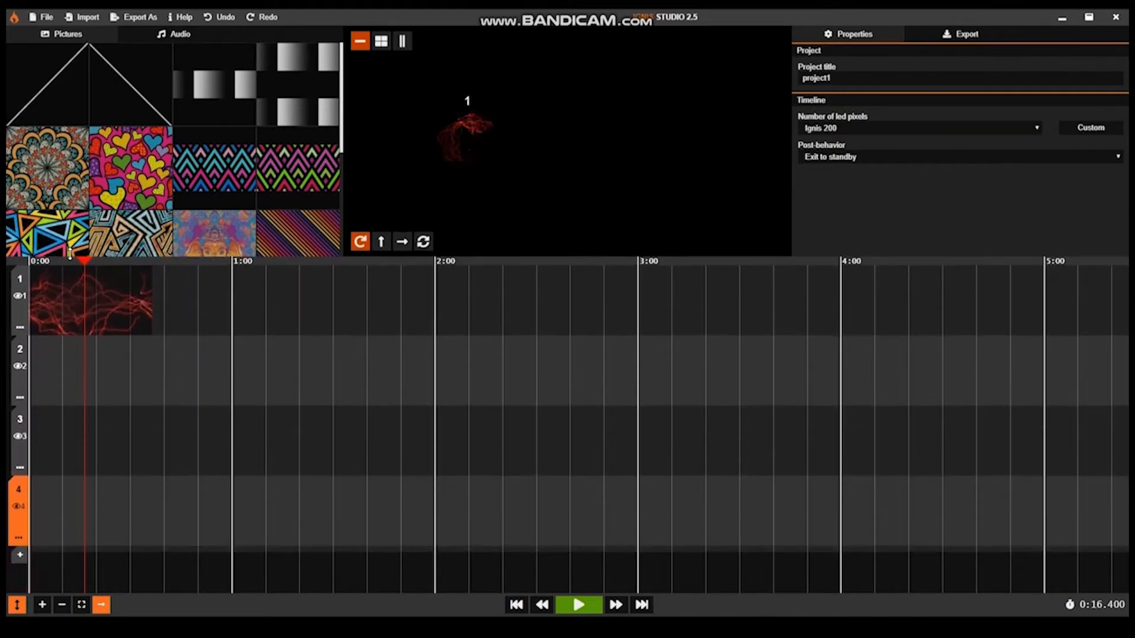
{"action": "left_click", "coordinate": [15, 604]}
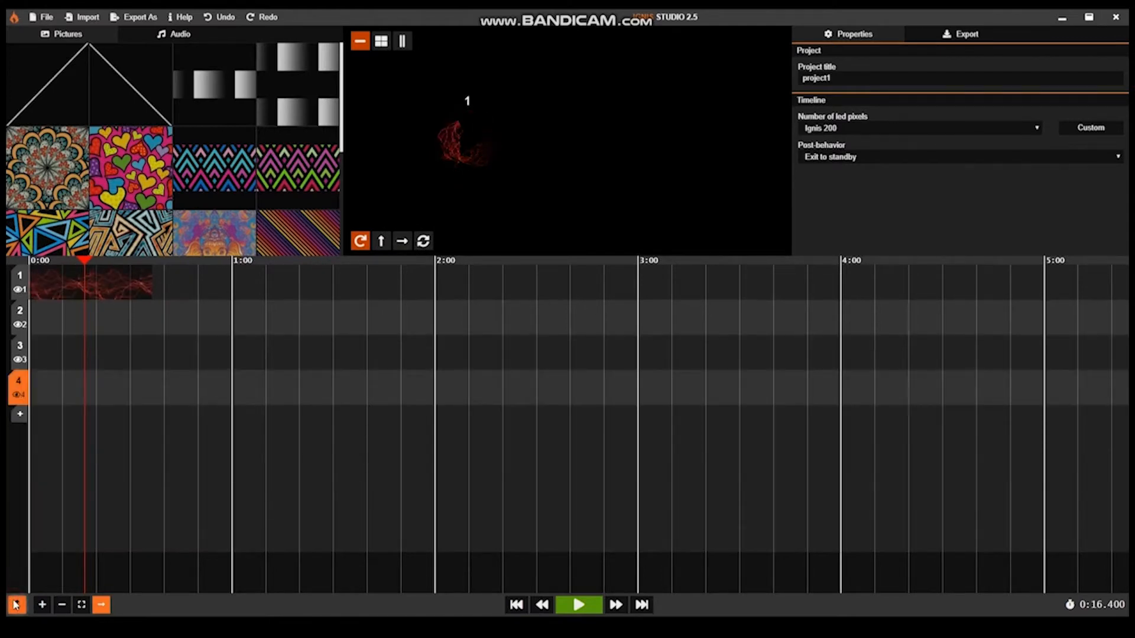
{"action": "left_click", "coordinate": [15, 604]}
{"action": "left_click", "coordinate": [15, 604]}
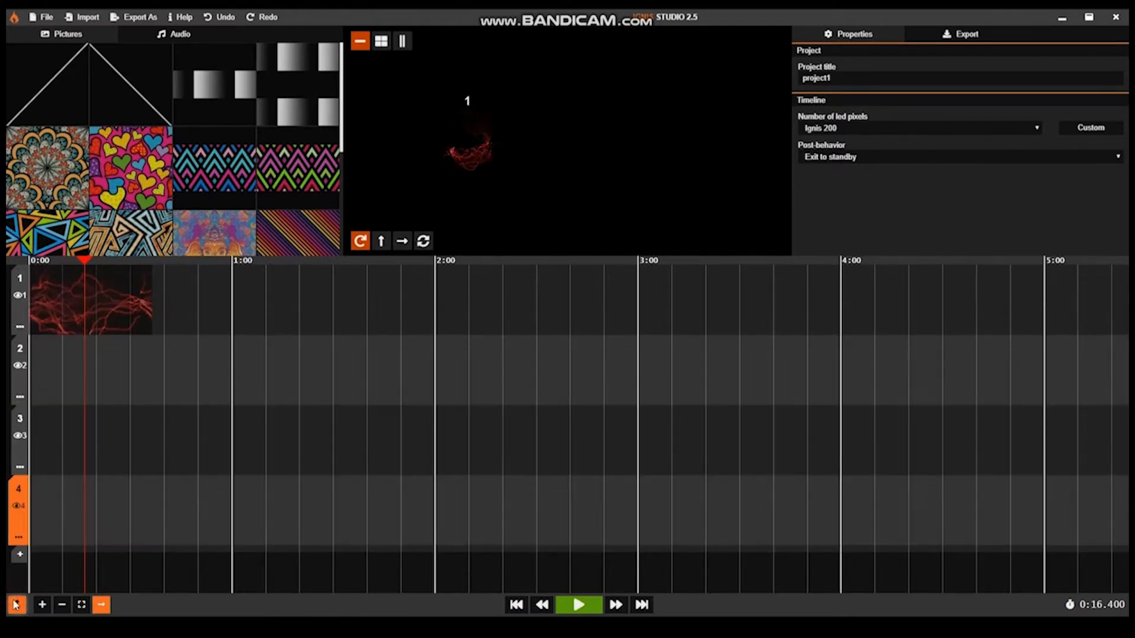
{"action": "left_click", "coordinate": [15, 604]}
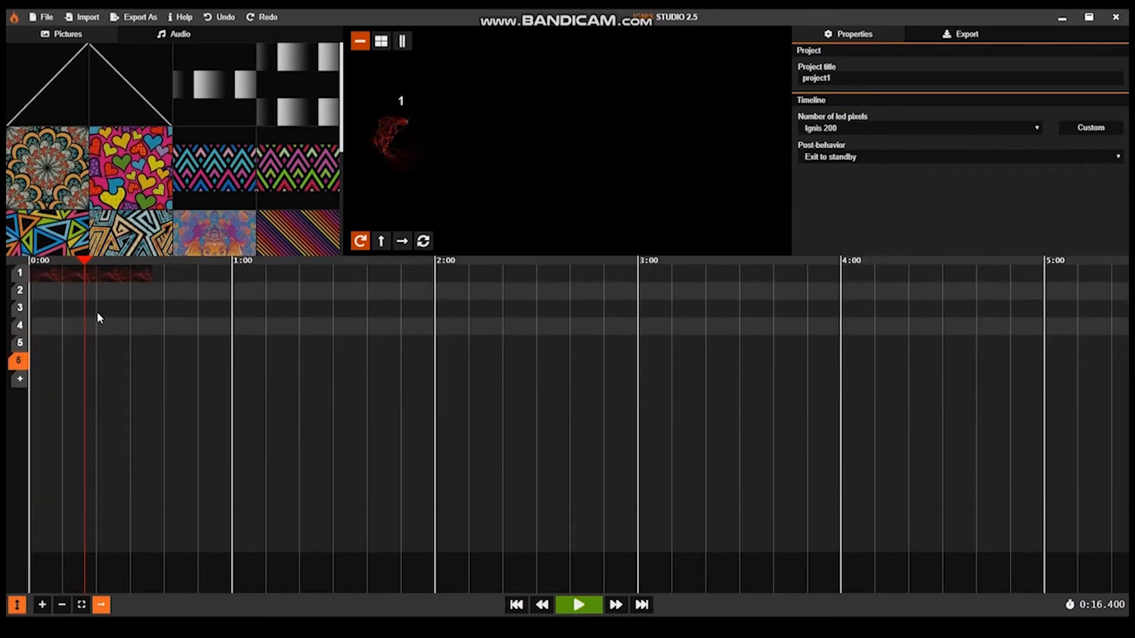
Step: Copy the red lightning clip to the same position on timelines 2 to 6, plus once at the 0:34.041 playhead on timeline 2
{"action": "left_click", "coordinate": [146, 269]}
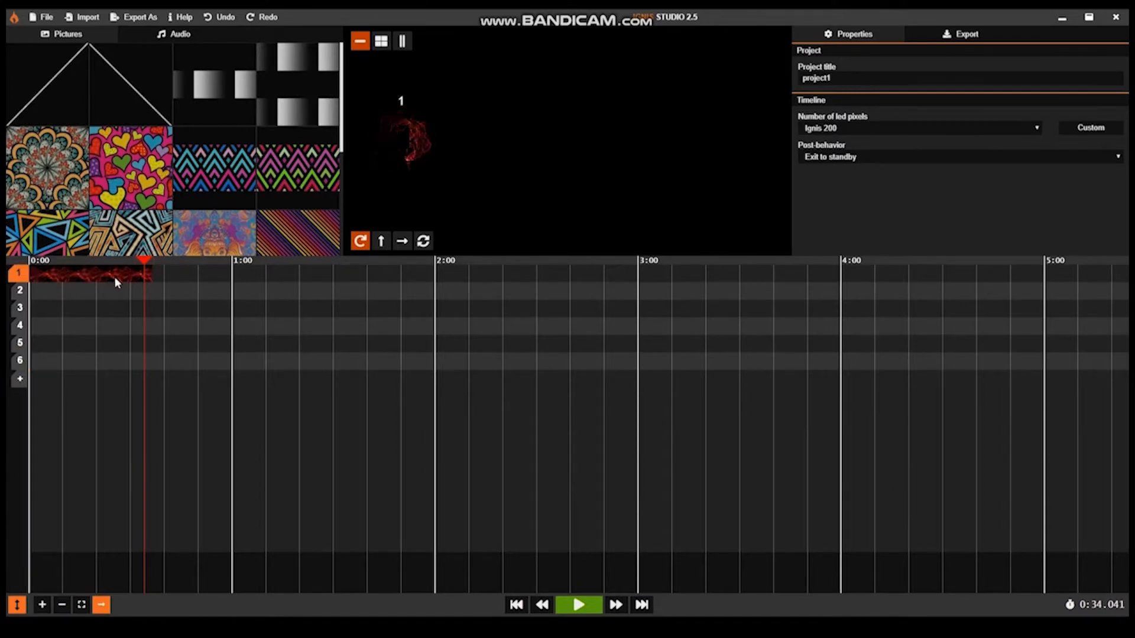
{"action": "left_click", "coordinate": [115, 277]}
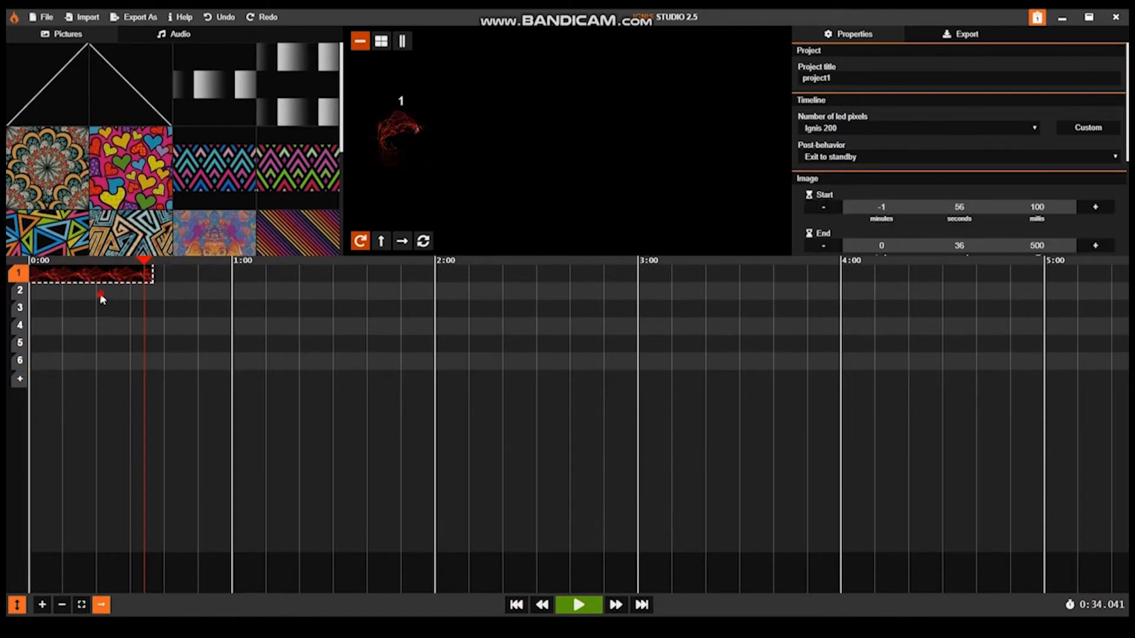
{"action": "left_click", "coordinate": [101, 294]}
{"action": "key", "text": "ctrl+v"}
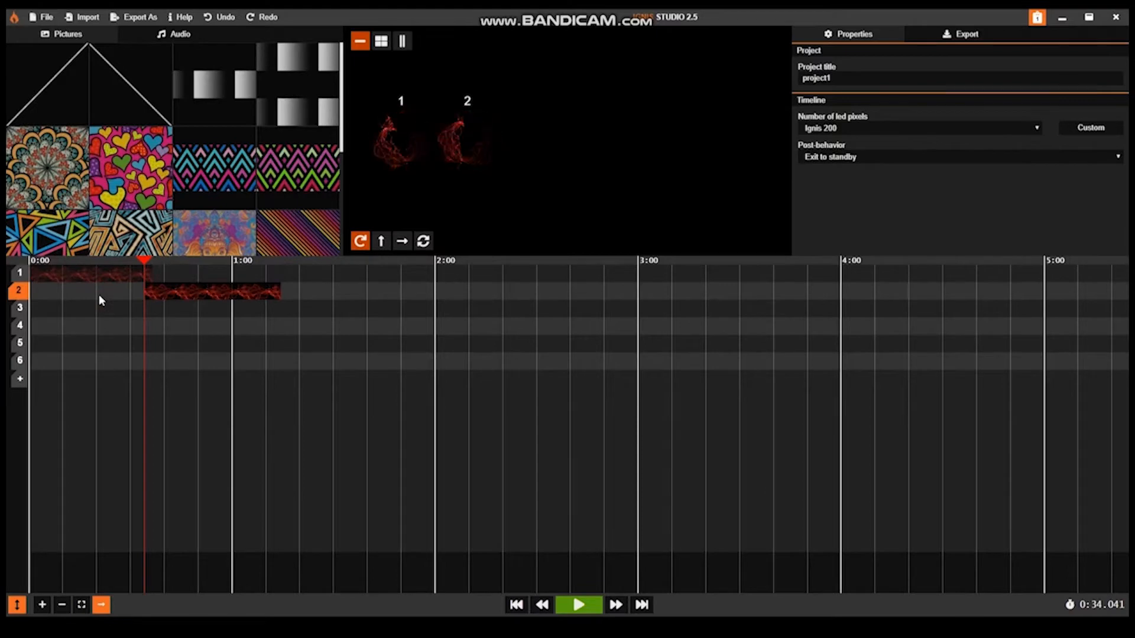
{"action": "key", "text": "ctrl+v"}
{"action": "left_click", "coordinate": [98, 307]}
{"action": "key", "text": "ctrl+v"}
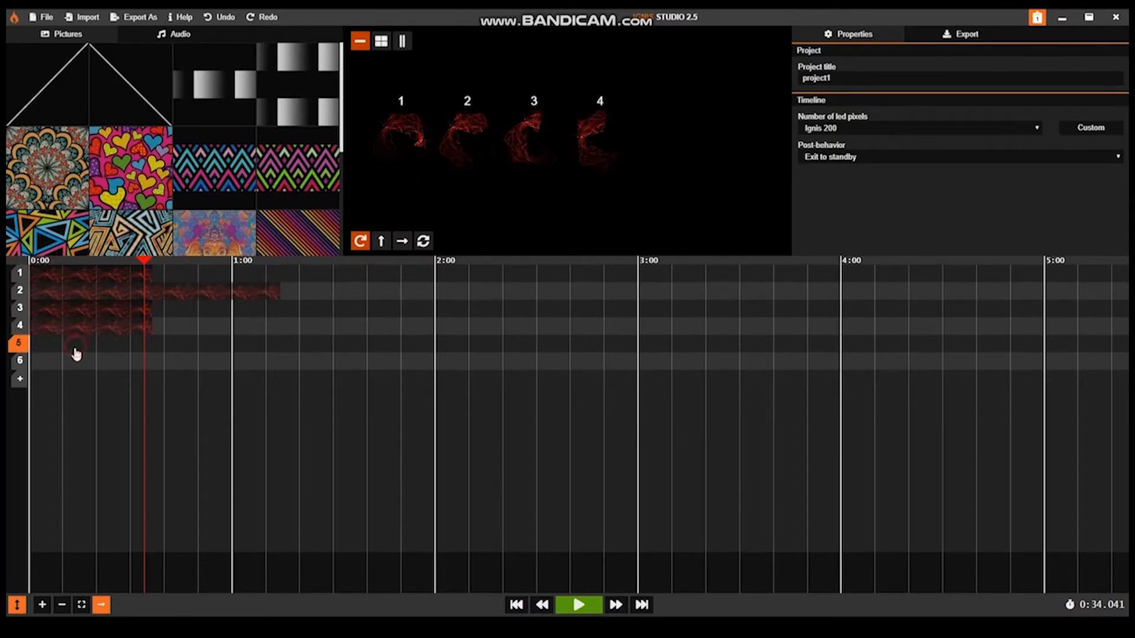
Step: Enlarge the preview area by shrinking the timeline area, and show the clips at 0:16.588 in the grid layout
{"action": "left_click", "coordinate": [85, 260]}
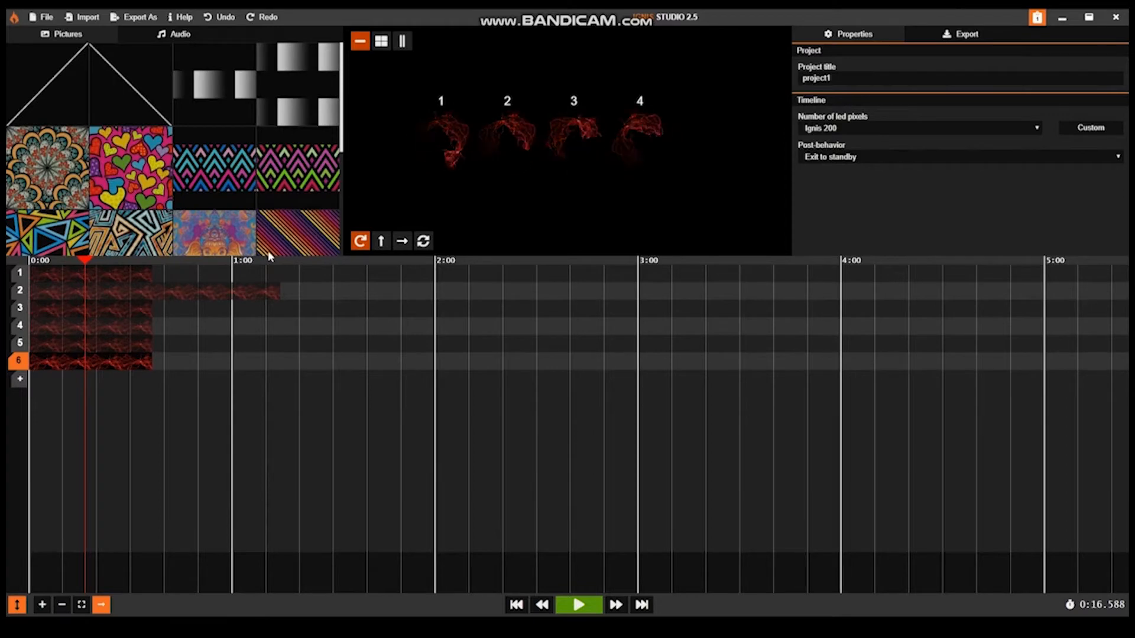
{"action": "left_click_drag", "start_coordinate": [266, 269], "coordinate": [253, 369]}
{"action": "left_click", "coordinate": [381, 42]}
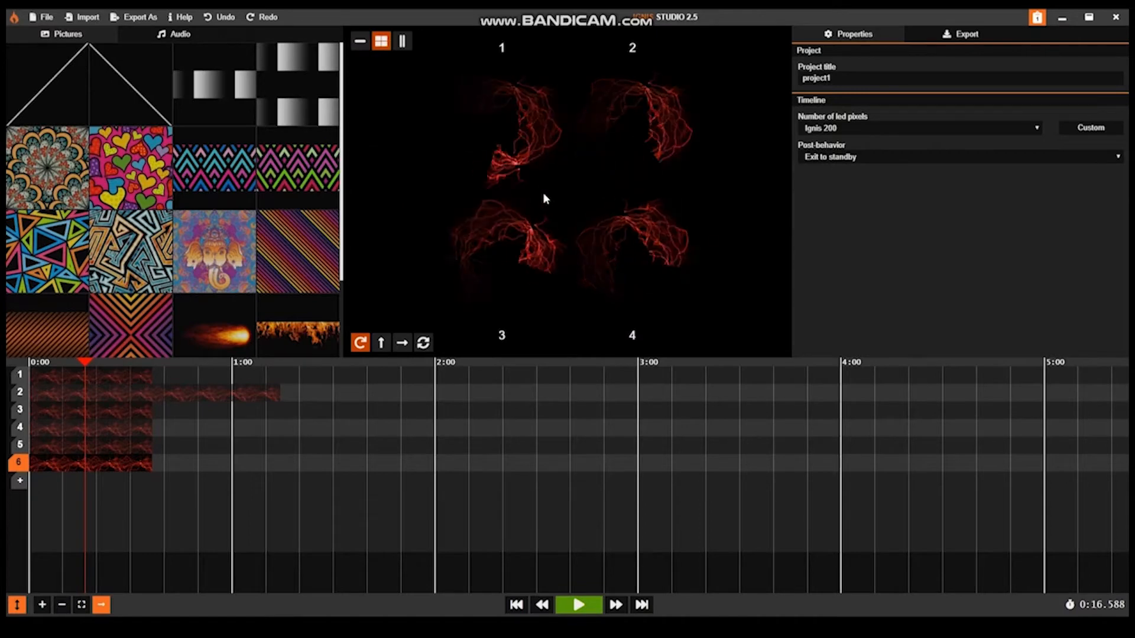
Step: Add timelines 7, 8 and 9 while previewing in the line layout, and return the preview to the grid layout
{"action": "left_click", "coordinate": [403, 41]}
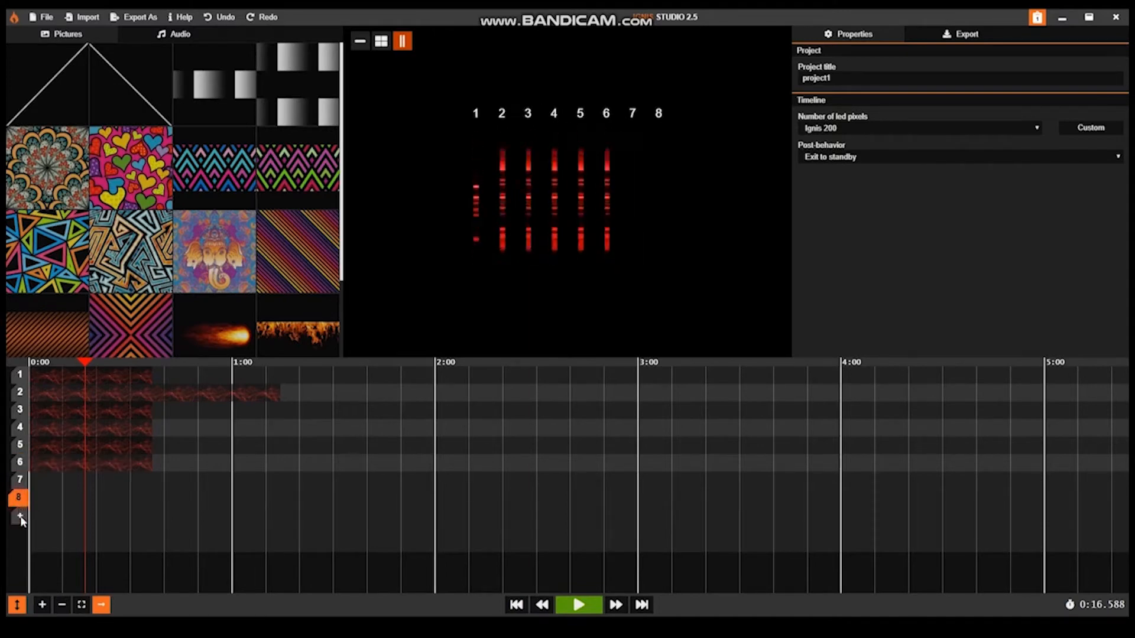
{"action": "left_click", "coordinate": [20, 516]}
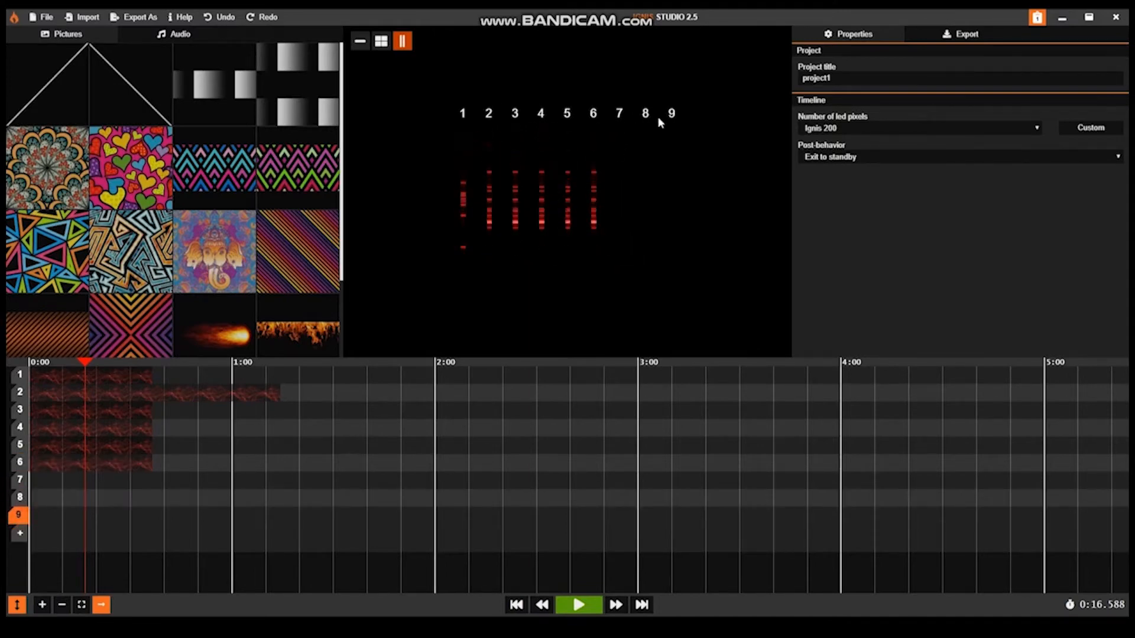
{"action": "left_click", "coordinate": [387, 42]}
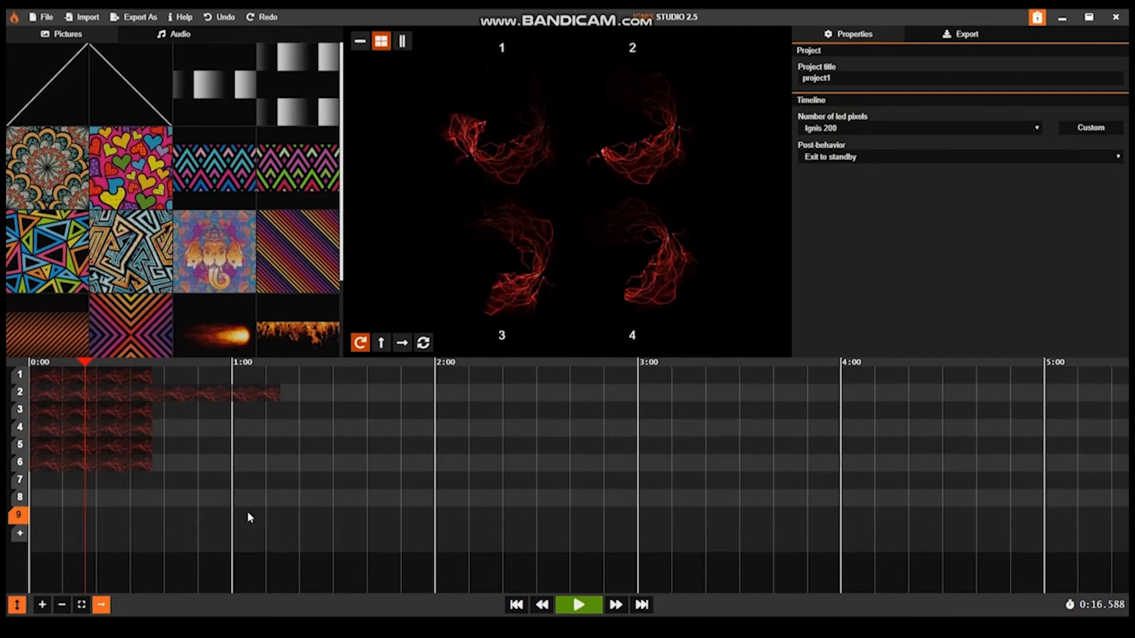
Step: Remove timelines 5 to 9, set the remaining four tracks to medium height, and shrink the timeline area to enlarge the preview
{"action": "right_click", "coordinate": [18, 515]}
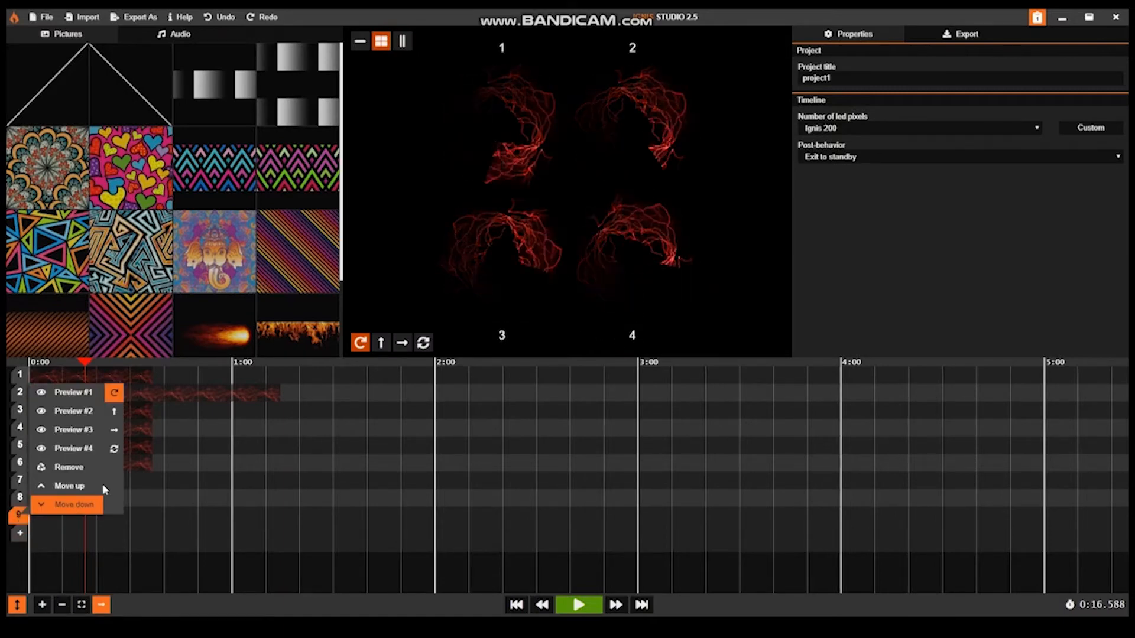
{"action": "left_click", "coordinate": [68, 467]}
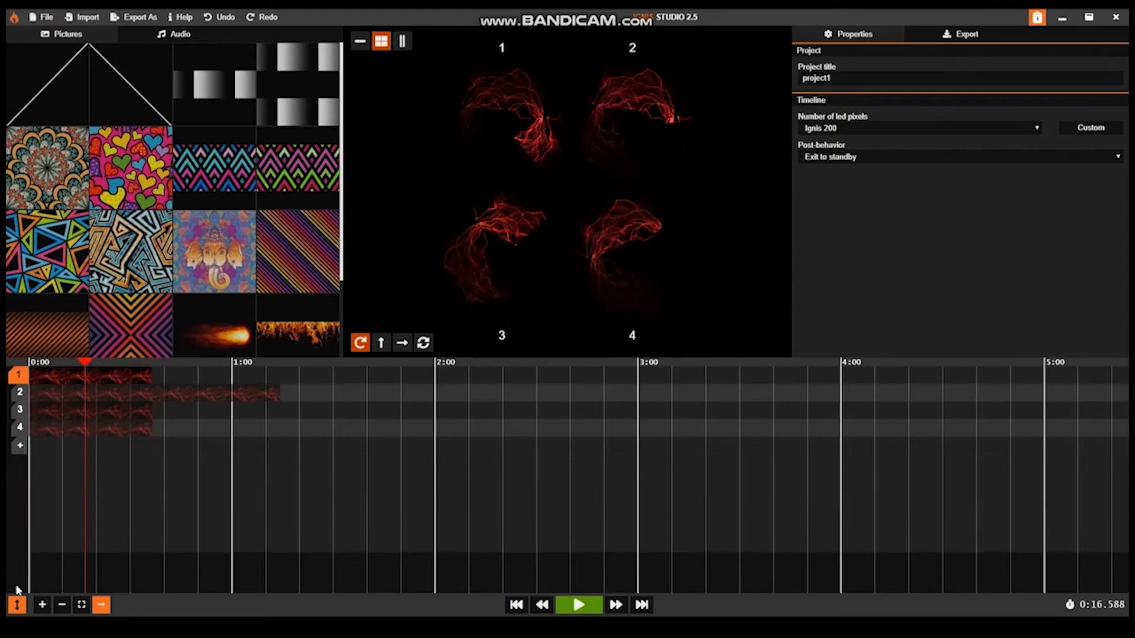
{"action": "left_click", "coordinate": [18, 604]}
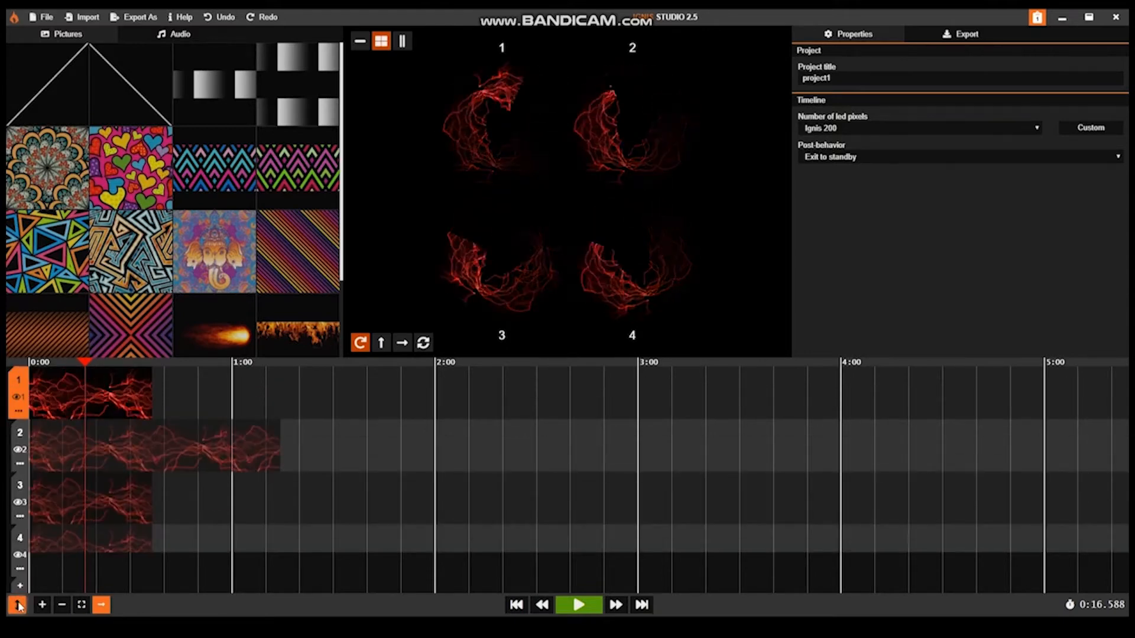
{"action": "left_click_drag", "start_coordinate": [163, 356], "coordinate": [129, 400]}
{"action": "left_click", "coordinate": [18, 605]}
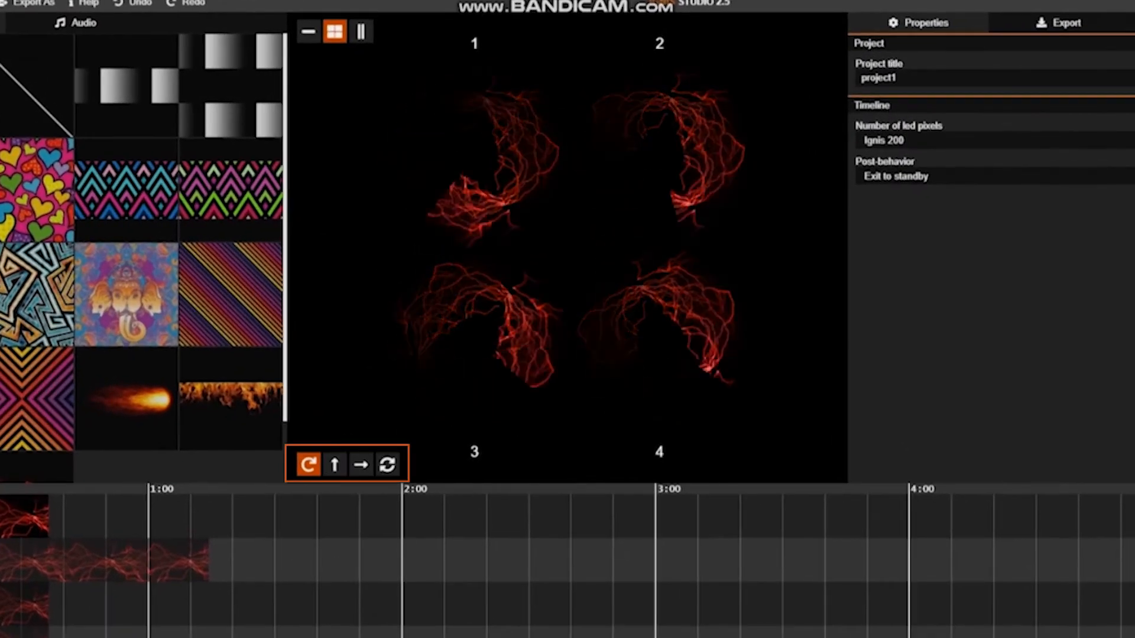
Step: Preview timeline 1's lightning clip as a static vertical stick, in horizontal motion with a much lower line frequency, and in the double-arrow rotation mode
{"action": "left_click", "coordinate": [336, 466]}
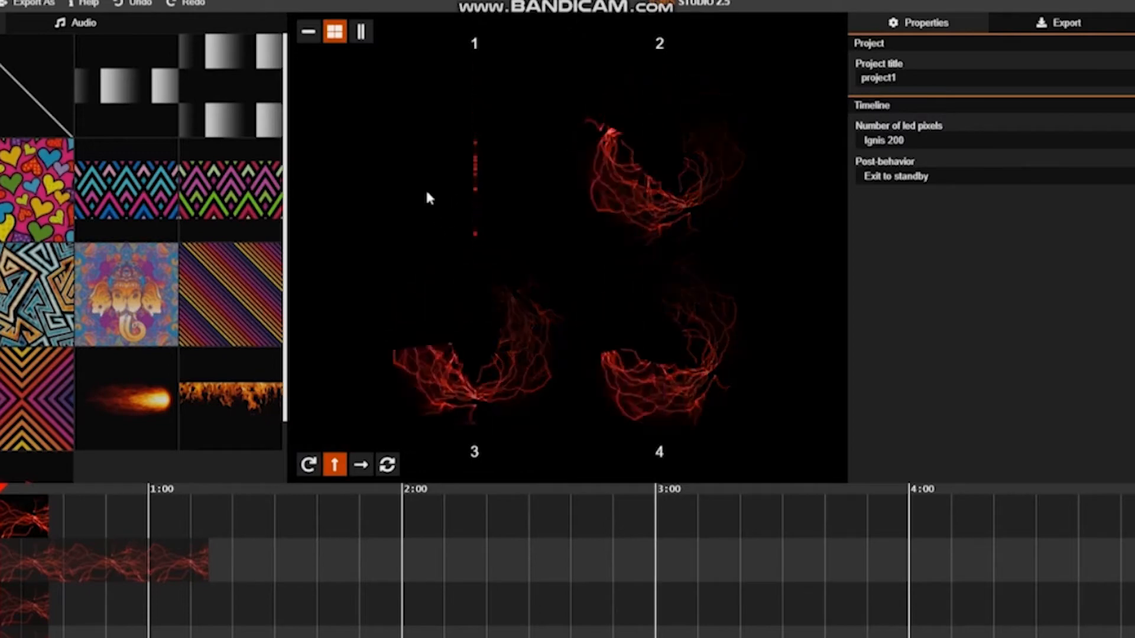
{"action": "left_click", "coordinate": [19, 531]}
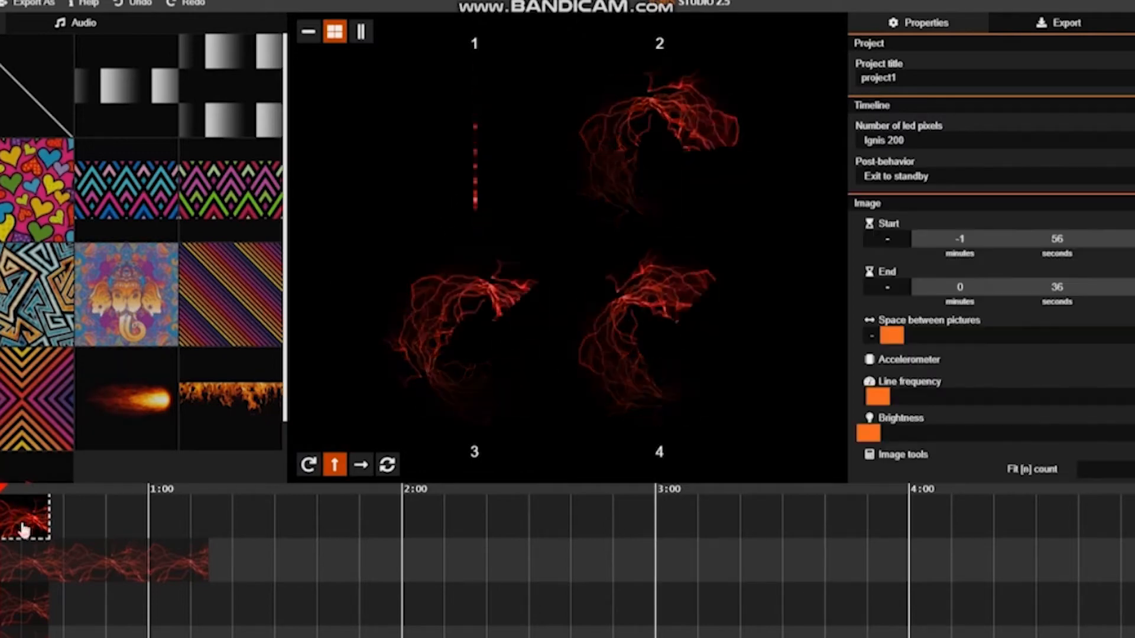
{"action": "left_click", "coordinate": [363, 468]}
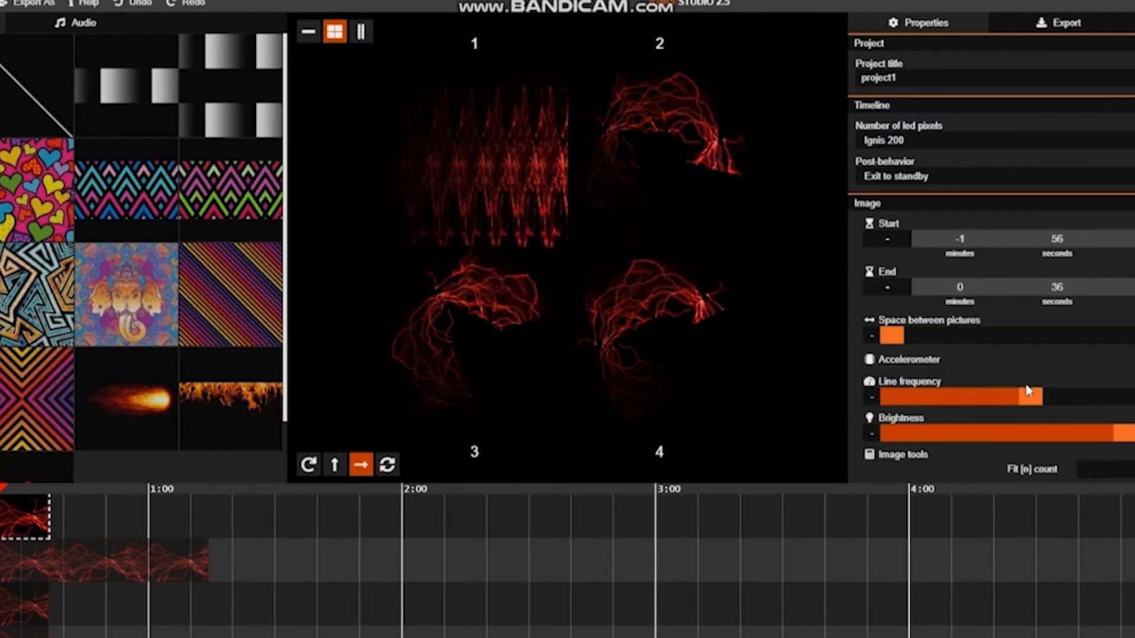
{"action": "left_click_drag", "start_coordinate": [1028, 391], "coordinate": [920, 394]}
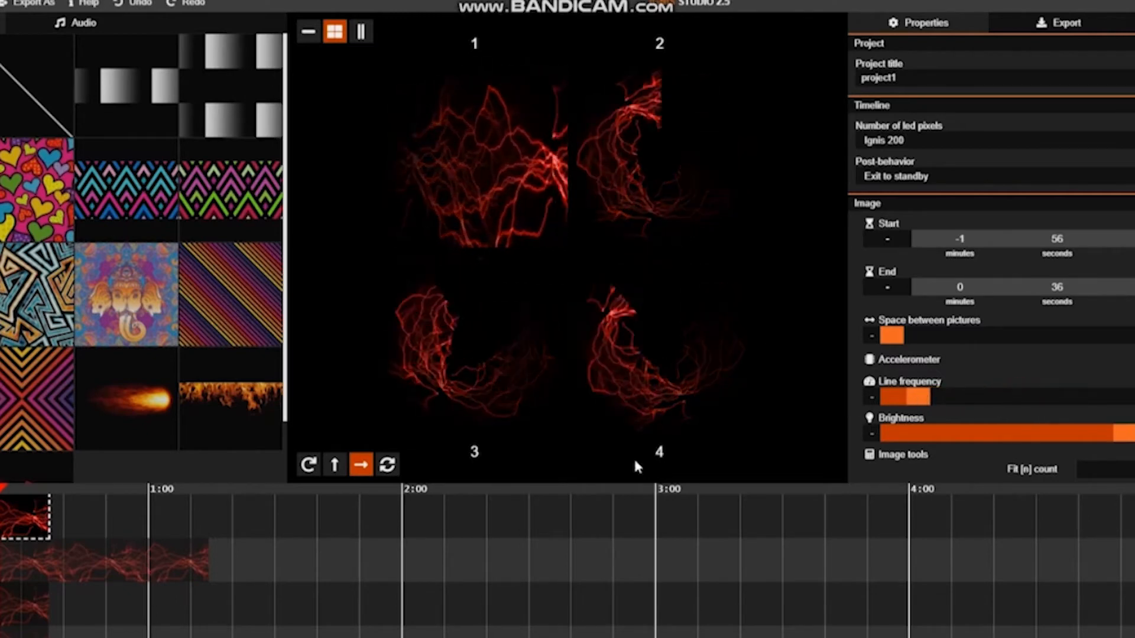
{"action": "left_click", "coordinate": [387, 465]}
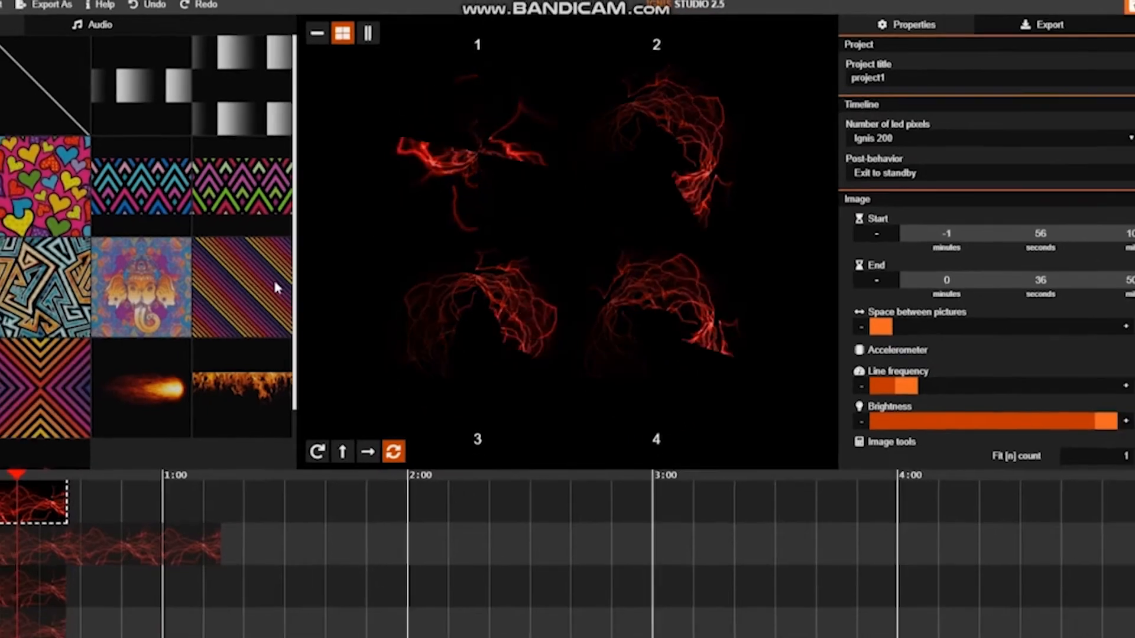
Step: Replace the lightning clip on timeline 1 with the diagonal-stripe picture, ending at 0:46.310, and move the playhead to 0:30.412
{"action": "left_click_drag", "start_coordinate": [274, 288], "coordinate": [95, 491]}
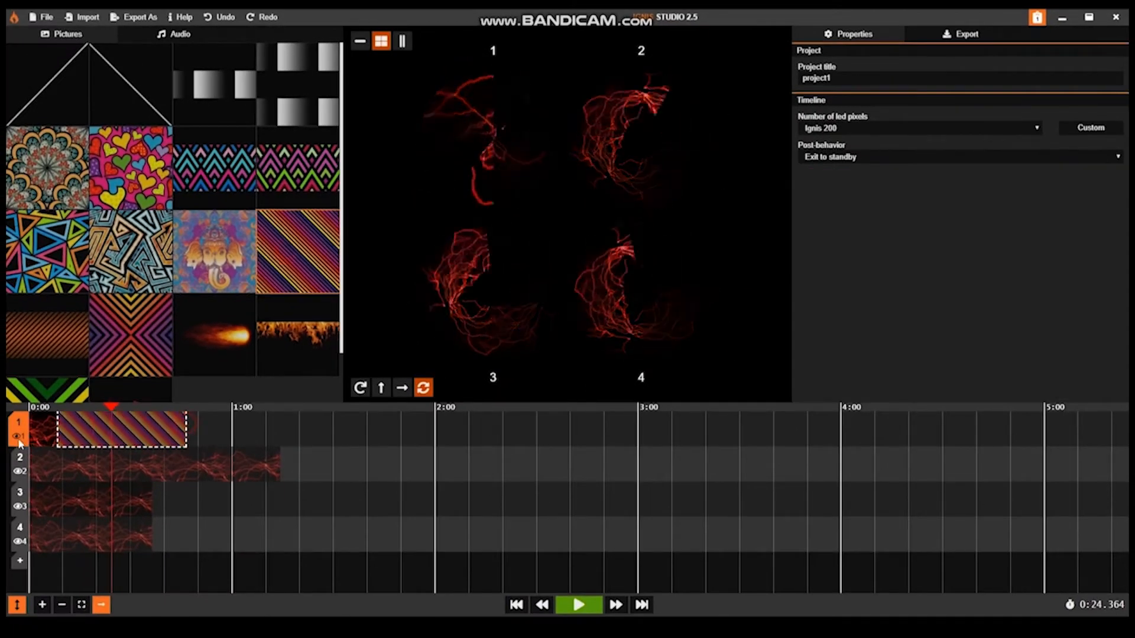
{"action": "left_click_drag", "start_coordinate": [19, 440], "coordinate": [7, 441]}
{"action": "left_click_drag", "start_coordinate": [111, 409], "coordinate": [131, 432]}
{"action": "left_click", "coordinate": [423, 387]}
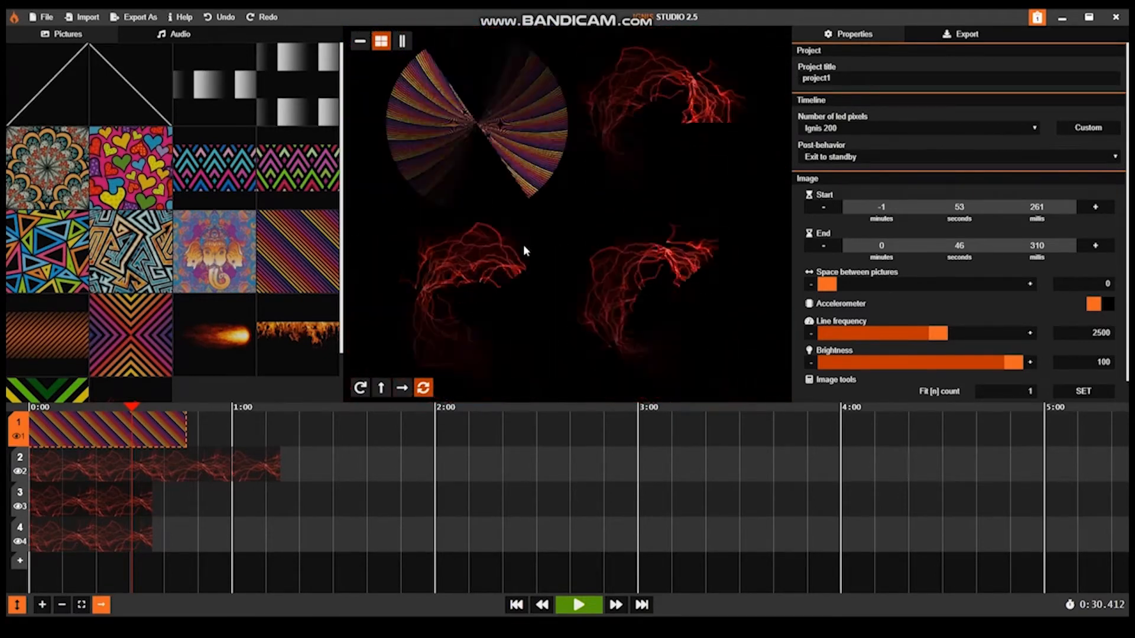
Step: Show the previews in the line layout and view timeline 1 in horizontal, circular and again horizontal motion, choosing the last from the timeline's own options
{"action": "left_click", "coordinate": [359, 41]}
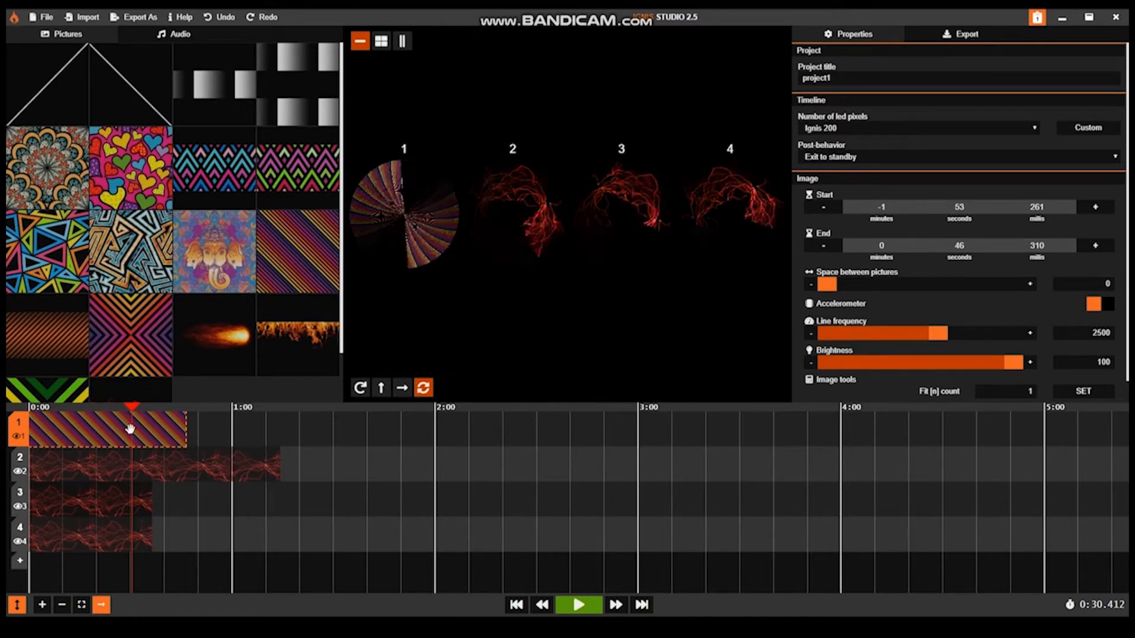
{"action": "left_click", "coordinate": [402, 388]}
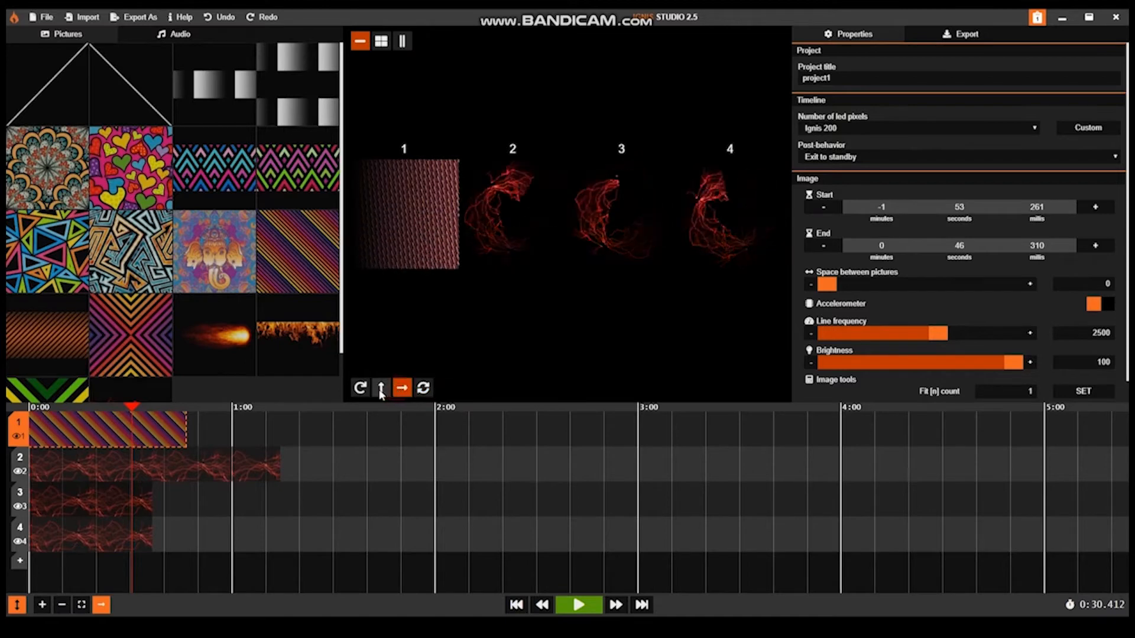
{"action": "left_click", "coordinate": [360, 388]}
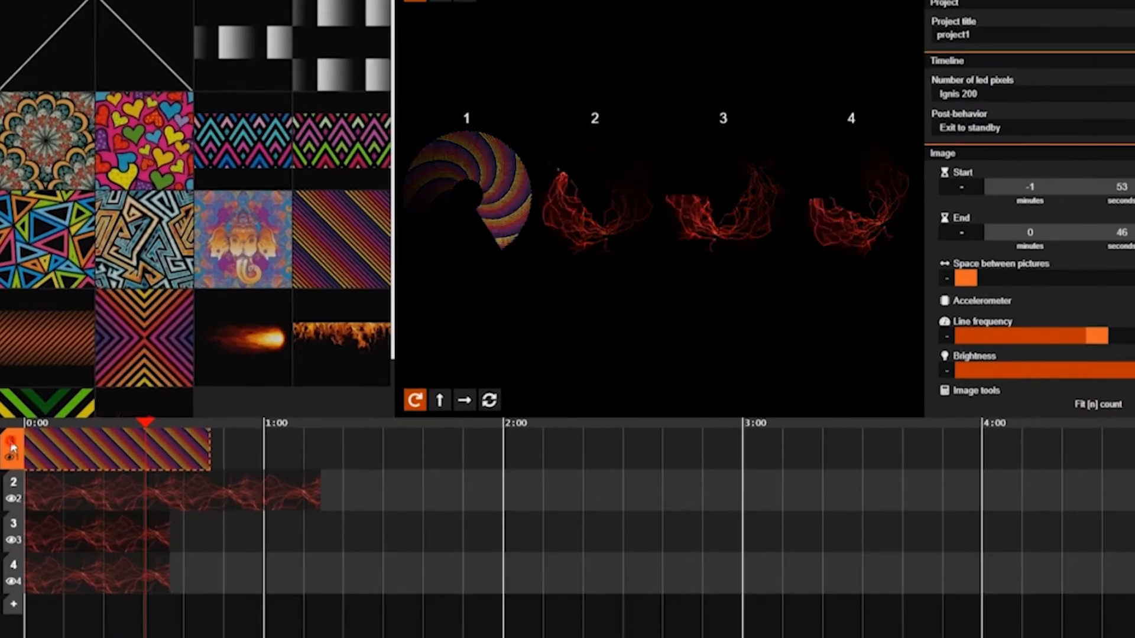
{"action": "left_click", "coordinate": [16, 440]}
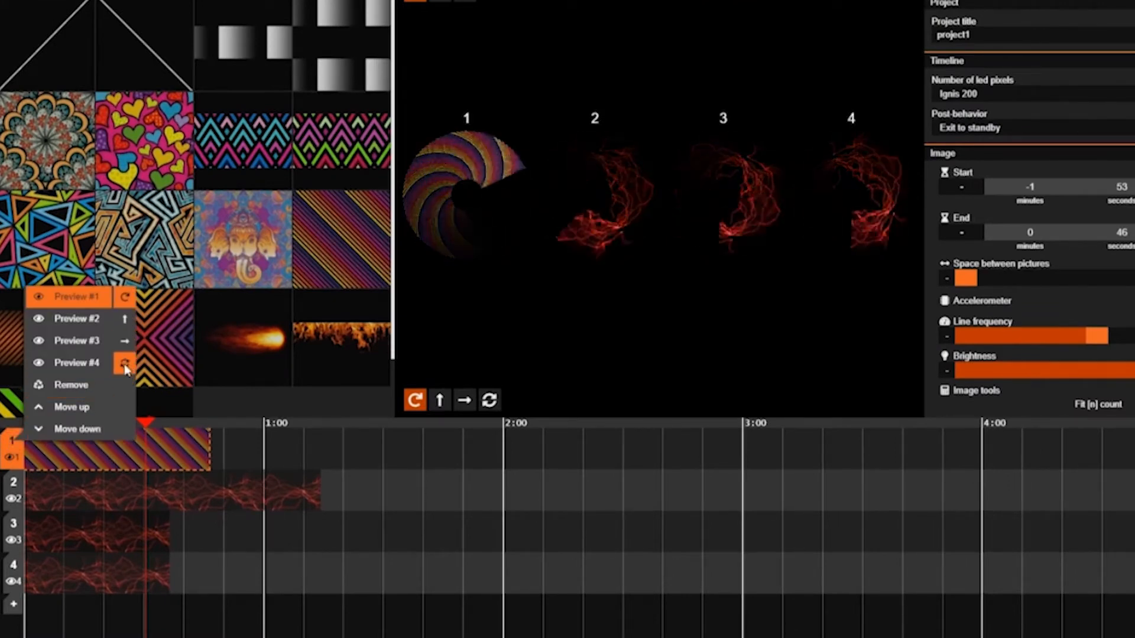
{"action": "left_click", "coordinate": [125, 342]}
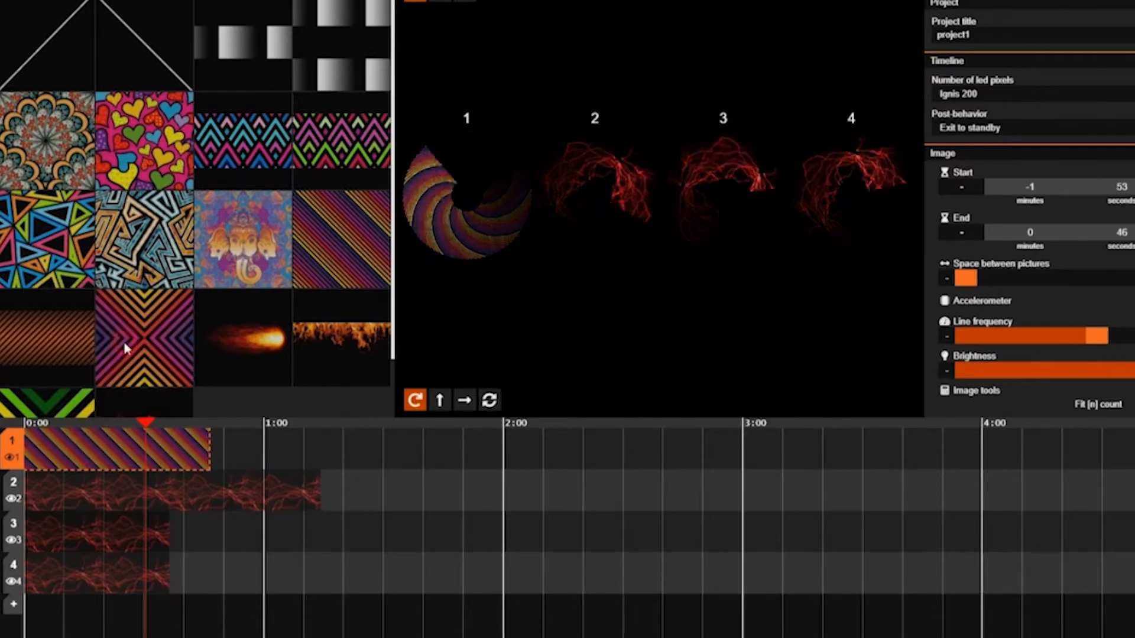
Step: Add the hearts picture to timeline 1 from 0:49.939 to 1:20.179, and lower its line frequency to 264 with the playhead at 0:55.987
{"action": "left_click_drag", "start_coordinate": [143, 155], "coordinate": [259, 453]}
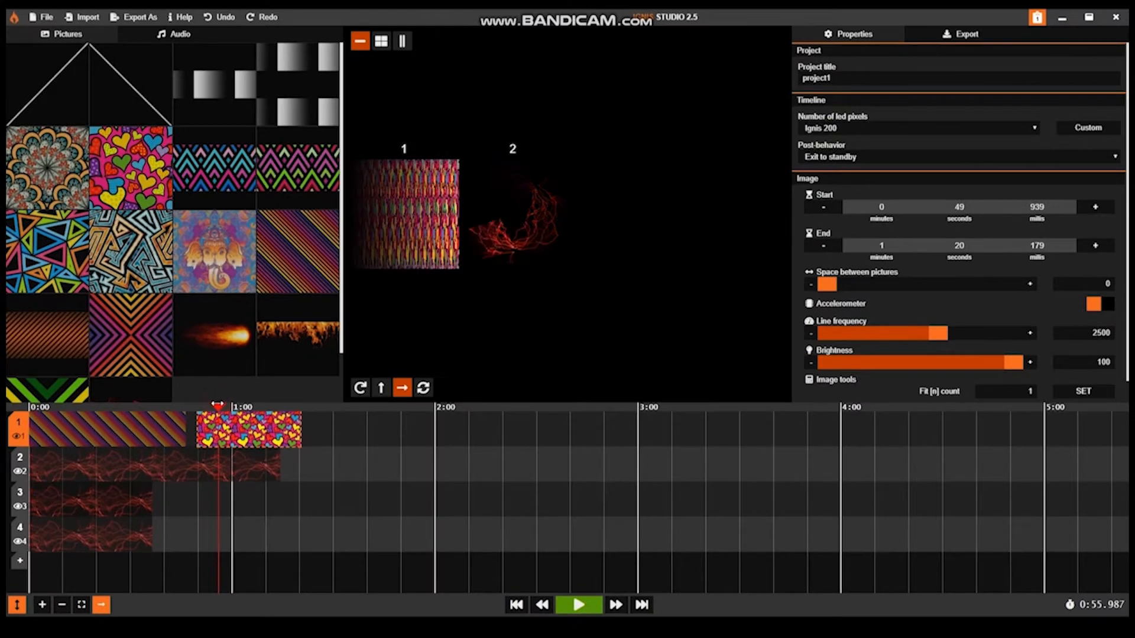
{"action": "left_click_drag", "start_coordinate": [920, 337], "coordinate": [840, 335]}
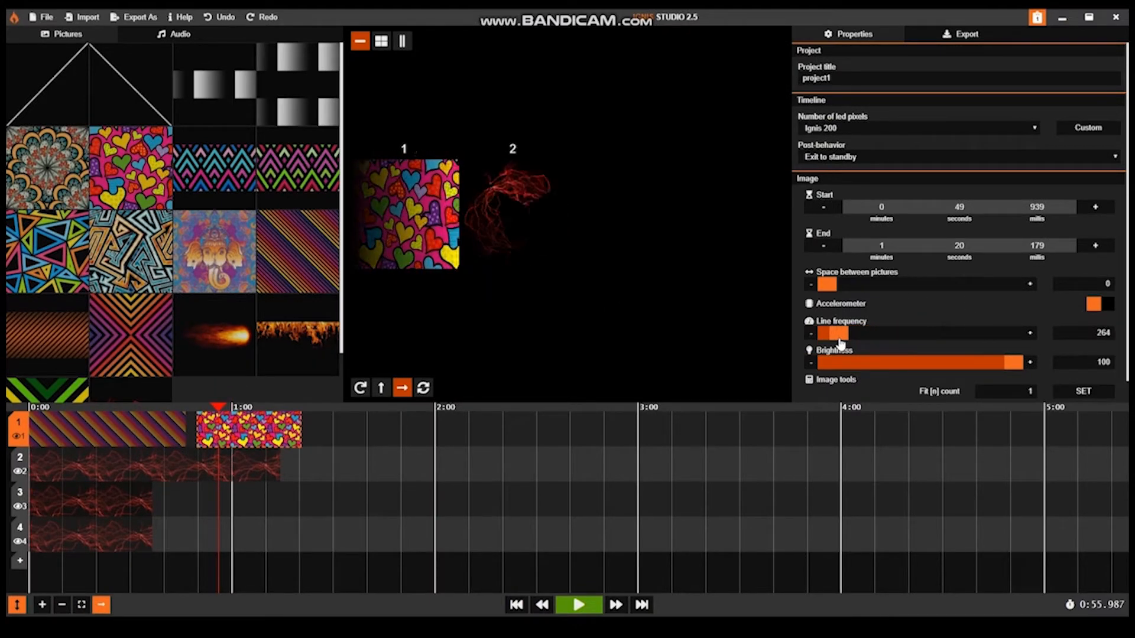
Step: Add the pink-green zigzag picture to timeline 1 from 1:22.943 to 1:42.297, and choose the double-arrow rotation preview from the timeline's options
{"action": "left_click_drag", "start_coordinate": [298, 167], "coordinate": [308, 425]}
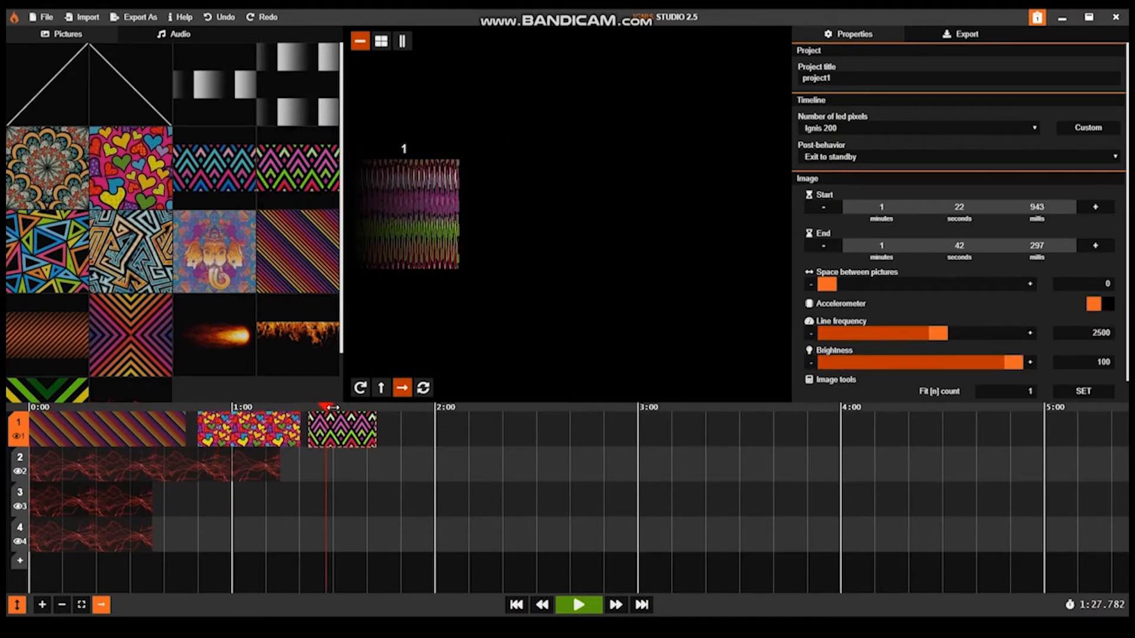
{"action": "right_click", "coordinate": [23, 436]}
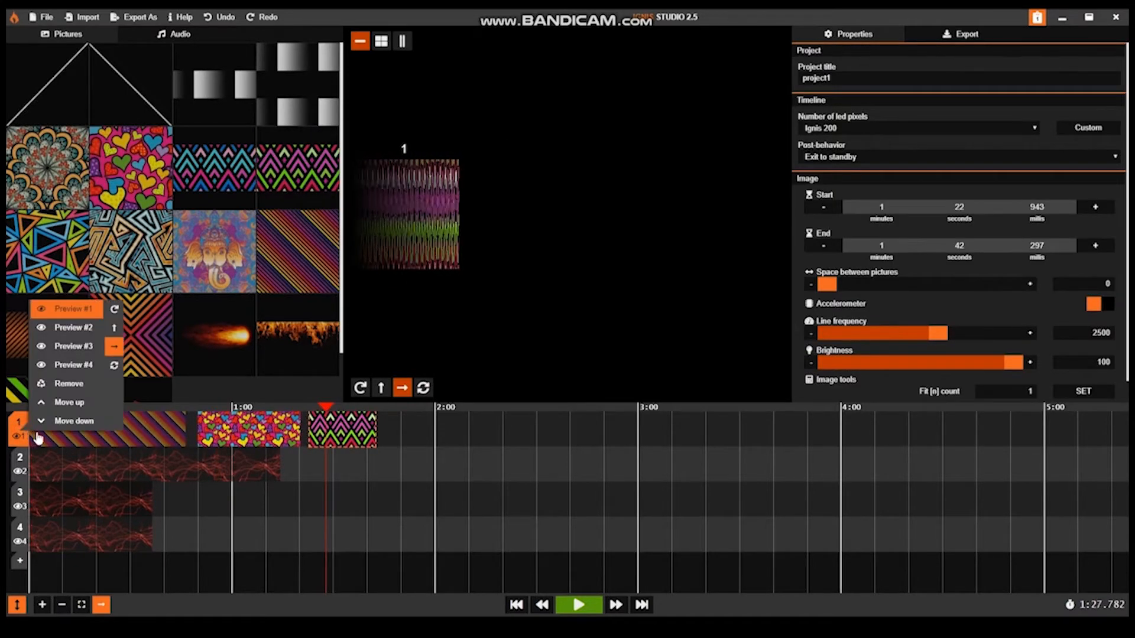
{"action": "left_click", "coordinate": [117, 367]}
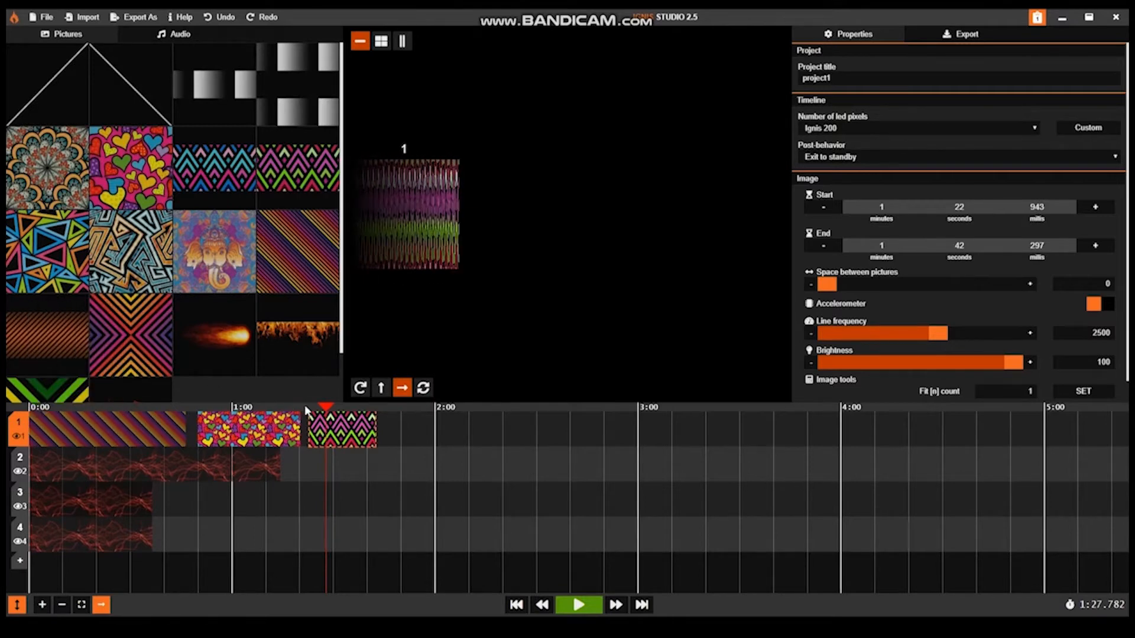
Step: Replace the zigzag clip with the fireball picture from 1:23.635 to 1:49.036, and preview it in the double-arrow rotation mode at 1:34.521
{"action": "left_click", "coordinate": [357, 431]}
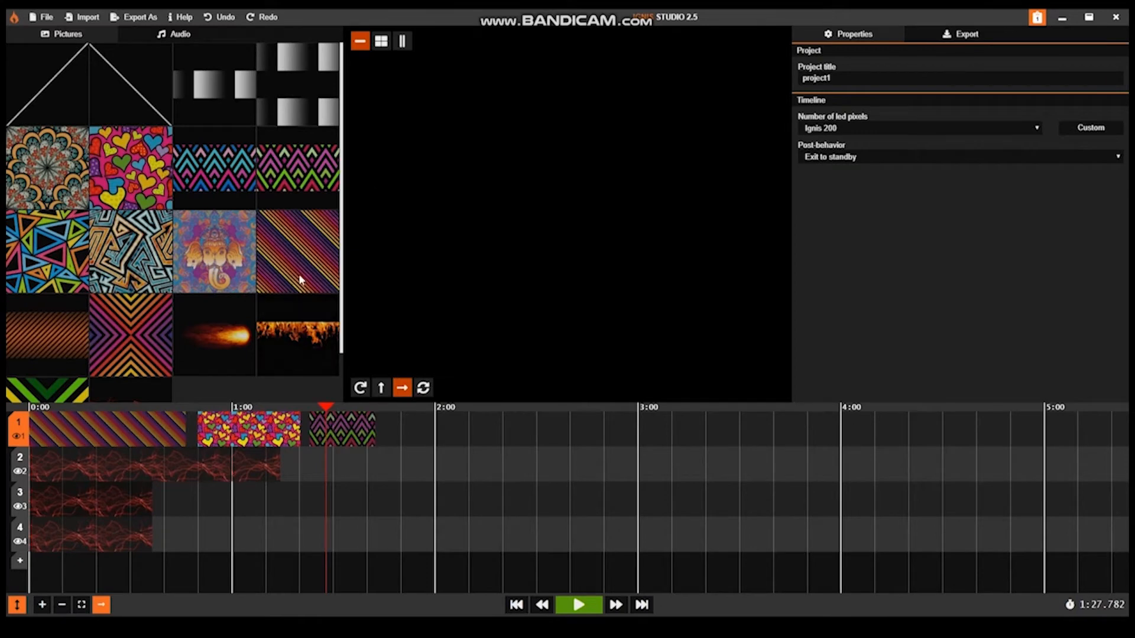
{"action": "left_click", "coordinate": [213, 362]}
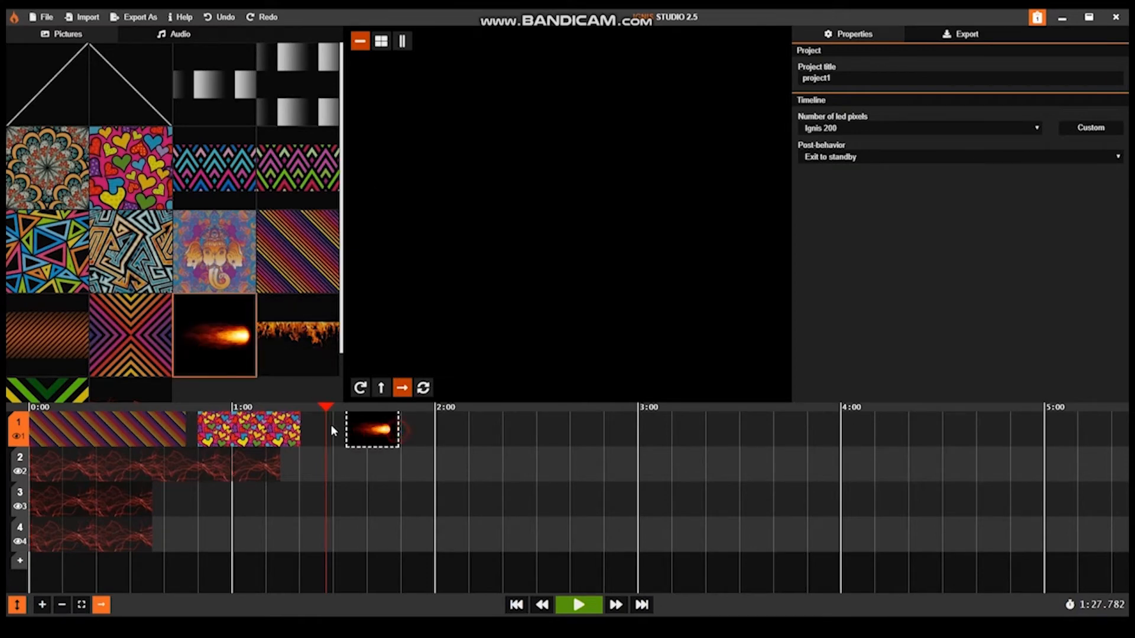
{"action": "left_click", "coordinate": [315, 430]}
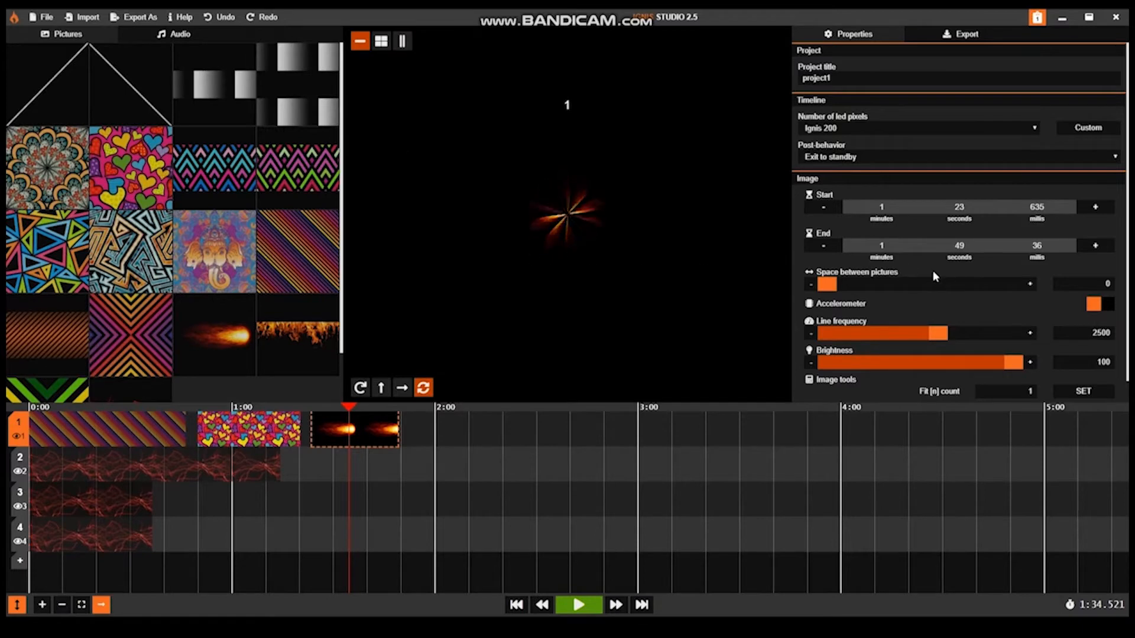
Step: Replace the fireball clip with the flames picture from 1:23.980 to 1:49.036, and compare it mirrored and unmirrored, ending in the circular rotation preview
{"action": "left_click", "coordinate": [376, 424]}
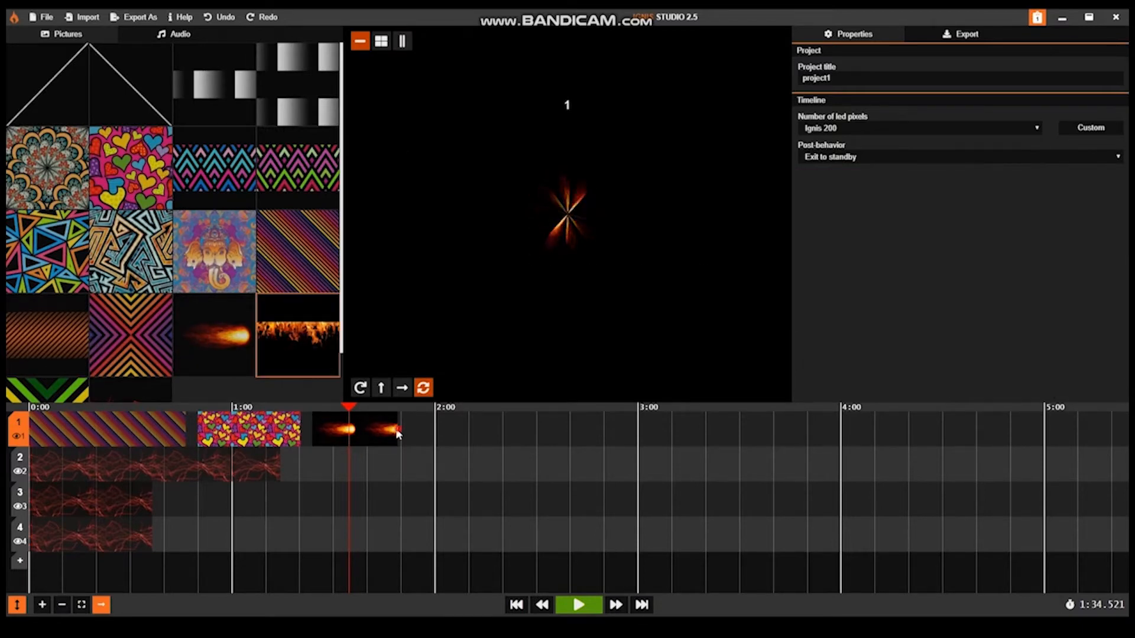
{"action": "left_click", "coordinate": [319, 438]}
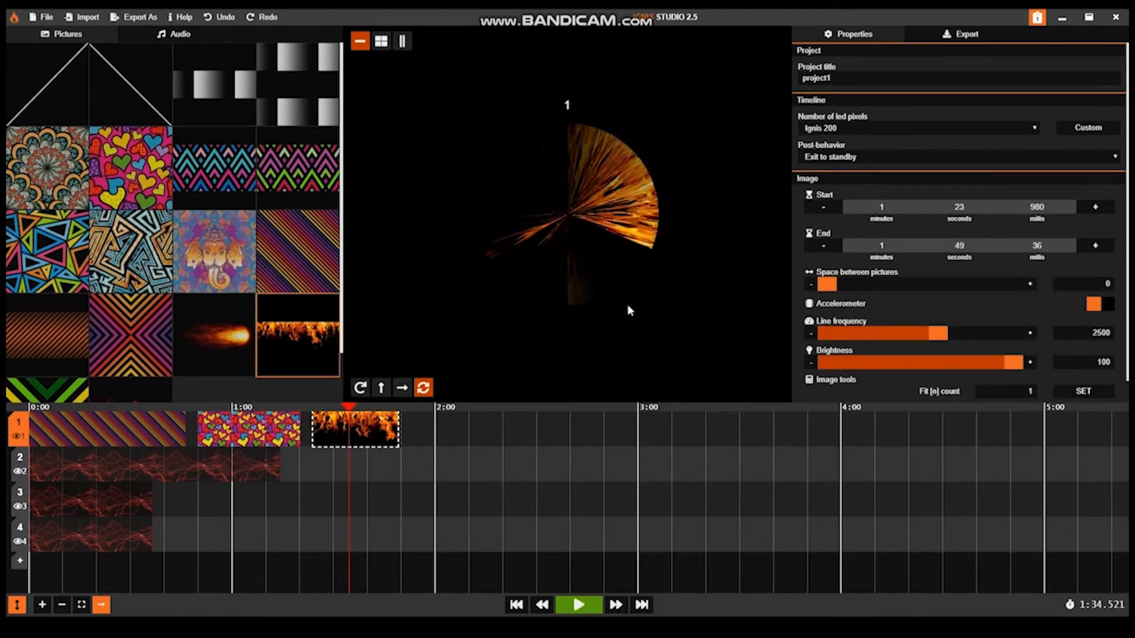
{"action": "scroll", "coordinate": [1071, 357], "scroll_direction": "down", "scroll_amount": 1}
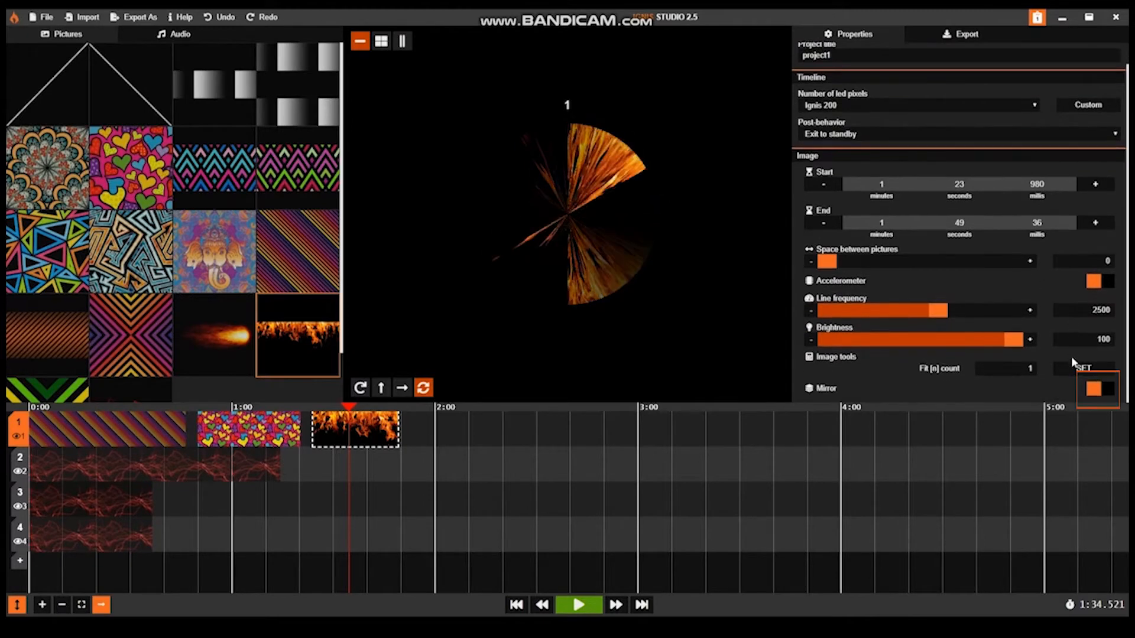
{"action": "left_click", "coordinate": [1093, 391]}
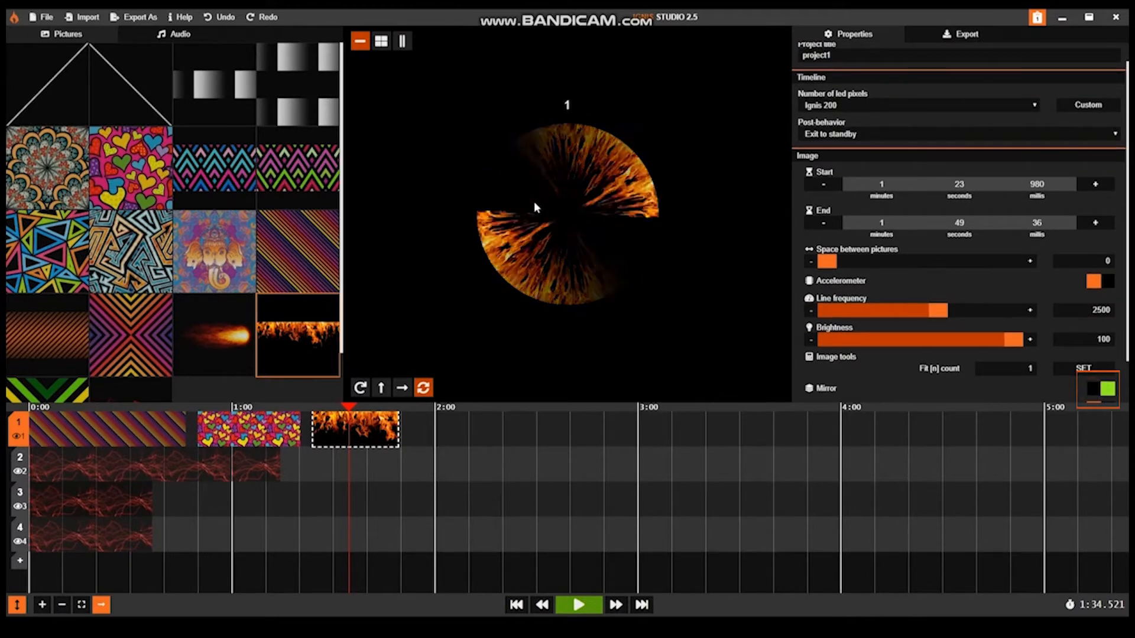
{"action": "left_click", "coordinate": [360, 387]}
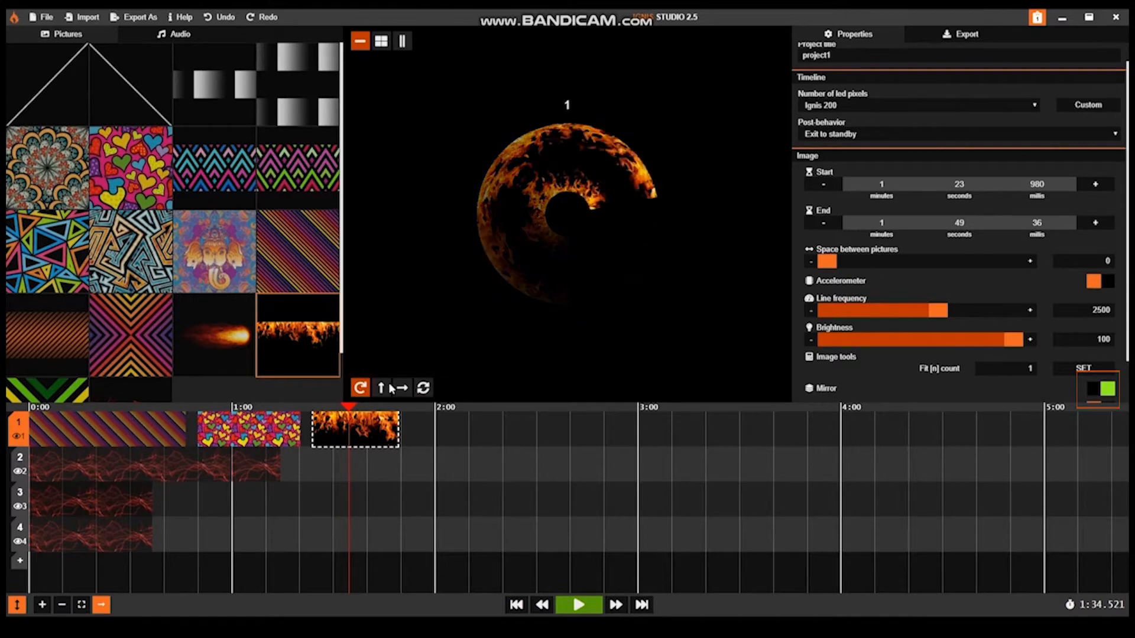
{"action": "left_click", "coordinate": [1106, 388]}
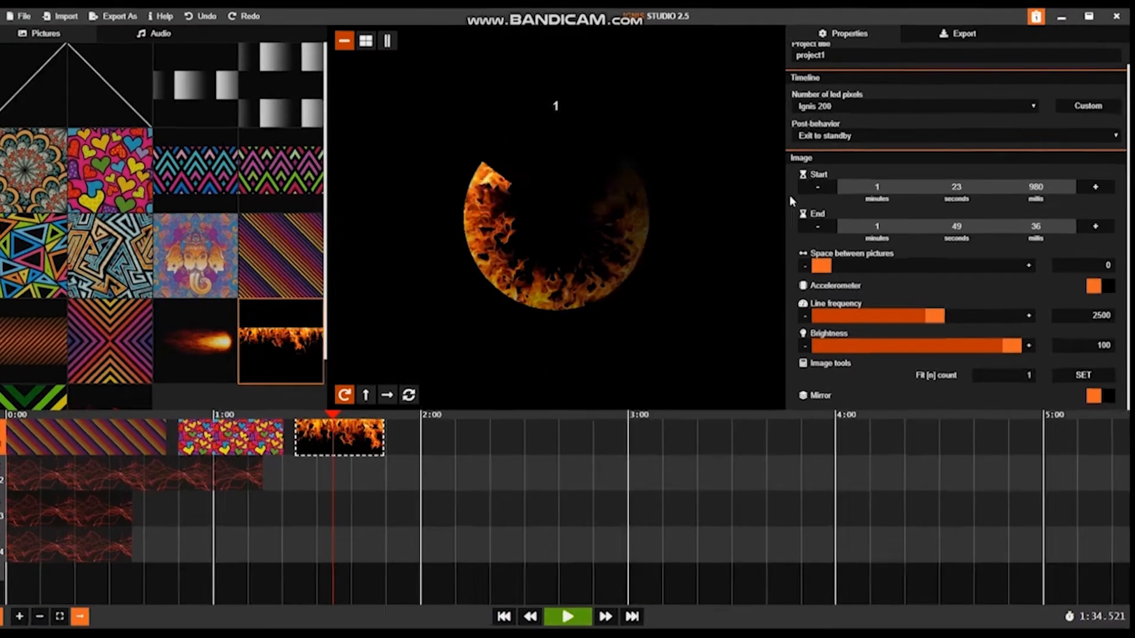
Step: Set the project's number of LED pixels to Ignis 170 and reopen the list of stick models
{"action": "scroll", "coordinate": [864, 127], "scroll_direction": "up", "scroll_amount": 2}
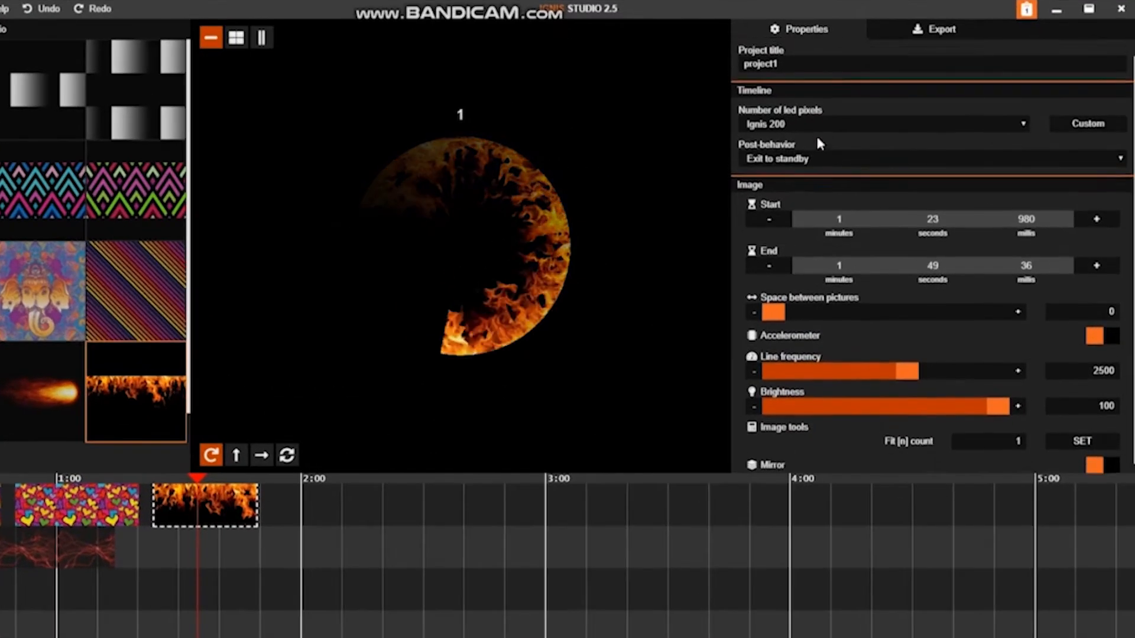
{"action": "left_click", "coordinate": [798, 79]}
{"action": "left_click", "coordinate": [812, 140]}
{"action": "left_click", "coordinate": [816, 168]}
{"action": "left_click", "coordinate": [809, 143]}
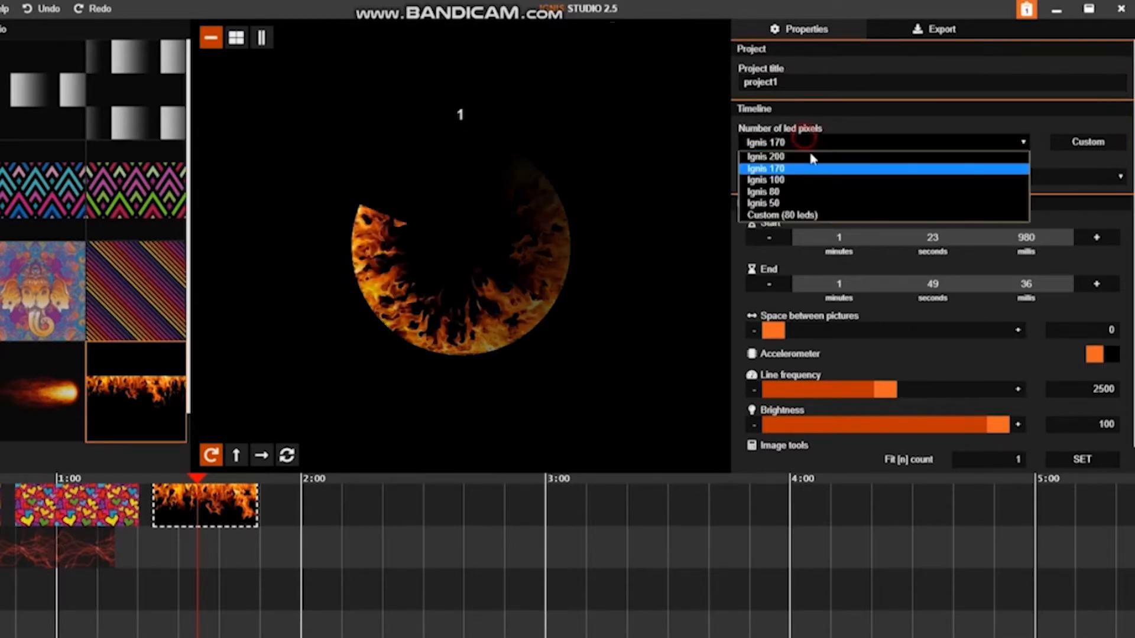
Step: Define a custom stick with 150 LEDs, and return the project's number of LED pixels to Ignis 170
{"action": "left_click", "coordinate": [1069, 141]}
{"action": "left_click_drag", "start_coordinate": [484, 340], "coordinate": [445, 341]}
{"action": "type", "text": "150"}
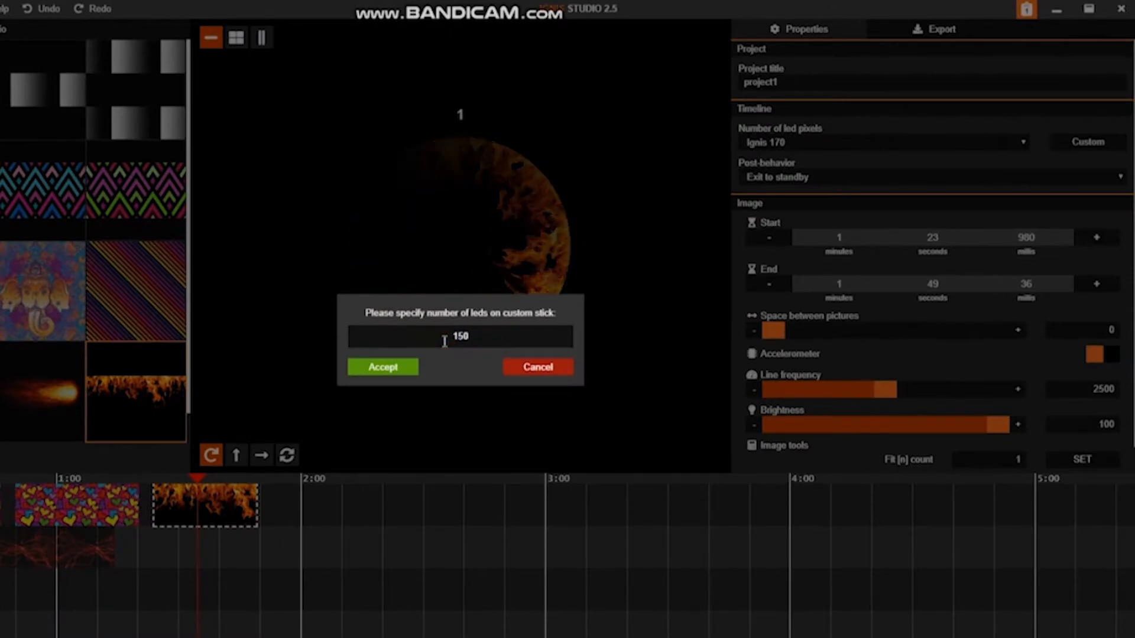
{"action": "left_click", "coordinate": [383, 367]}
{"action": "left_click", "coordinate": [974, 140]}
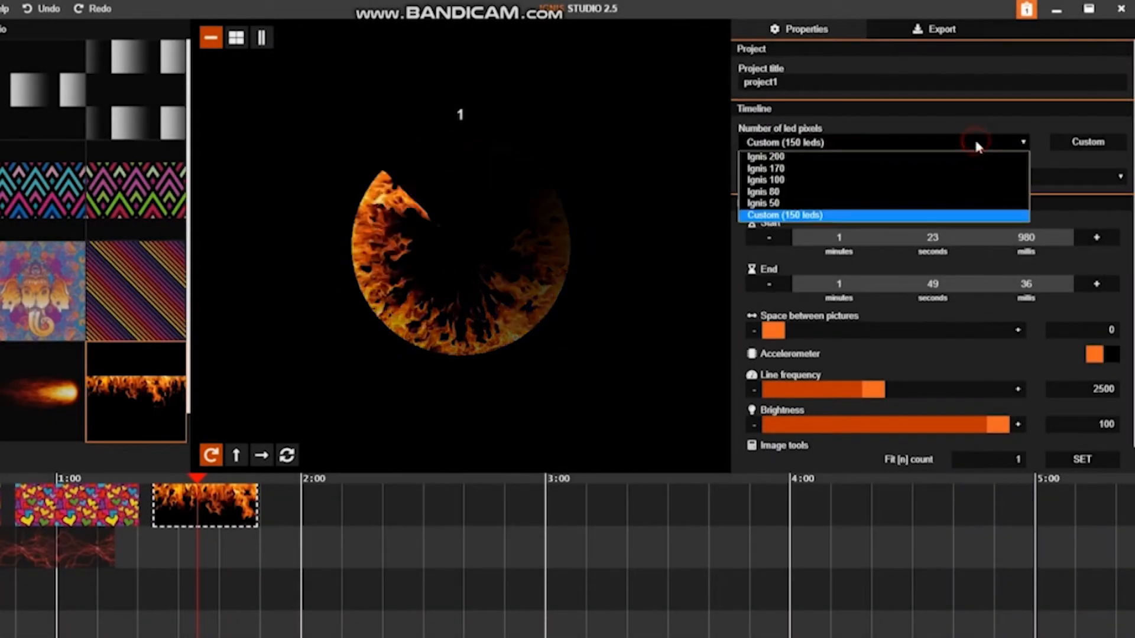
{"action": "left_click", "coordinate": [923, 168]}
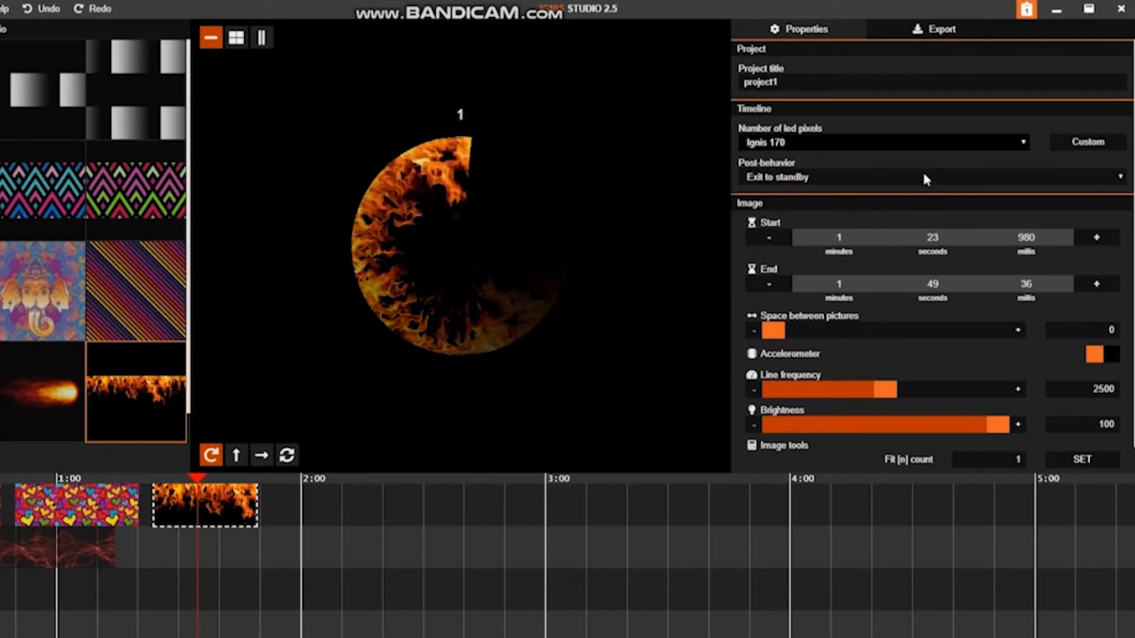
Step: Try Ignis 50 as the project's number of LED pixels, return it to Ignis 170, and check the post-behavior options
{"action": "left_click", "coordinate": [817, 141]}
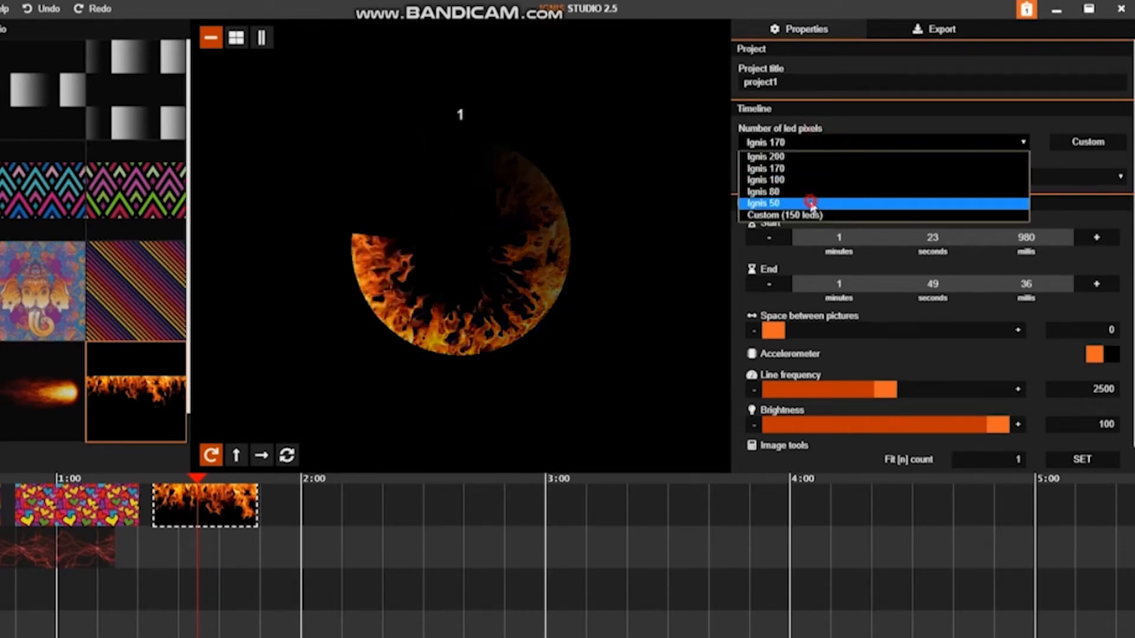
{"action": "left_click", "coordinate": [809, 205]}
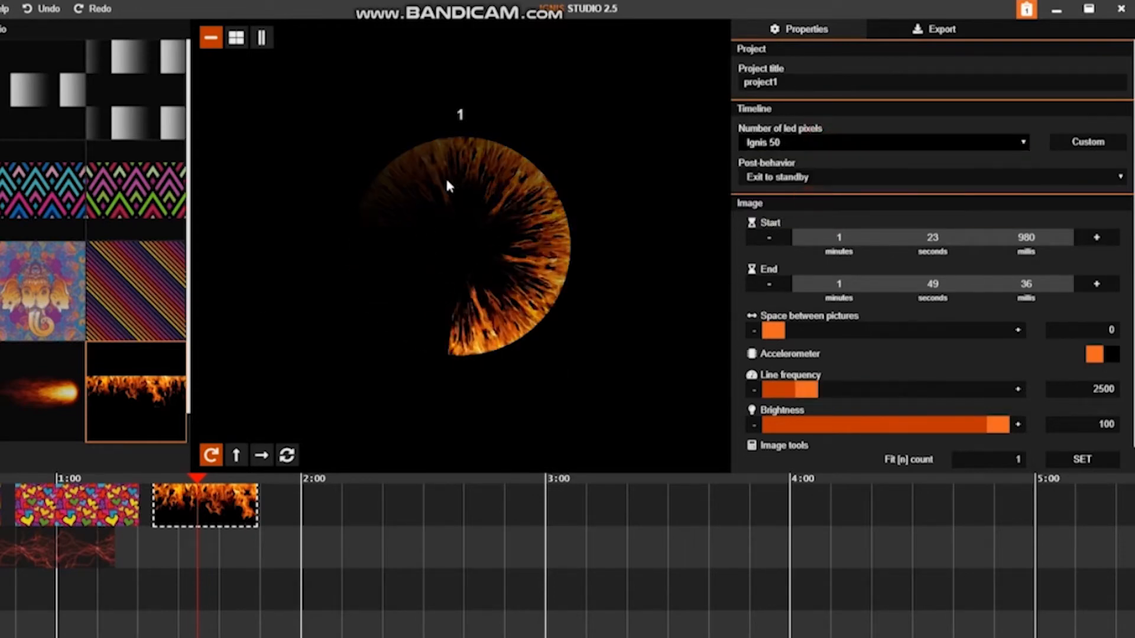
{"action": "left_click", "coordinate": [850, 142]}
{"action": "left_click", "coordinate": [839, 168]}
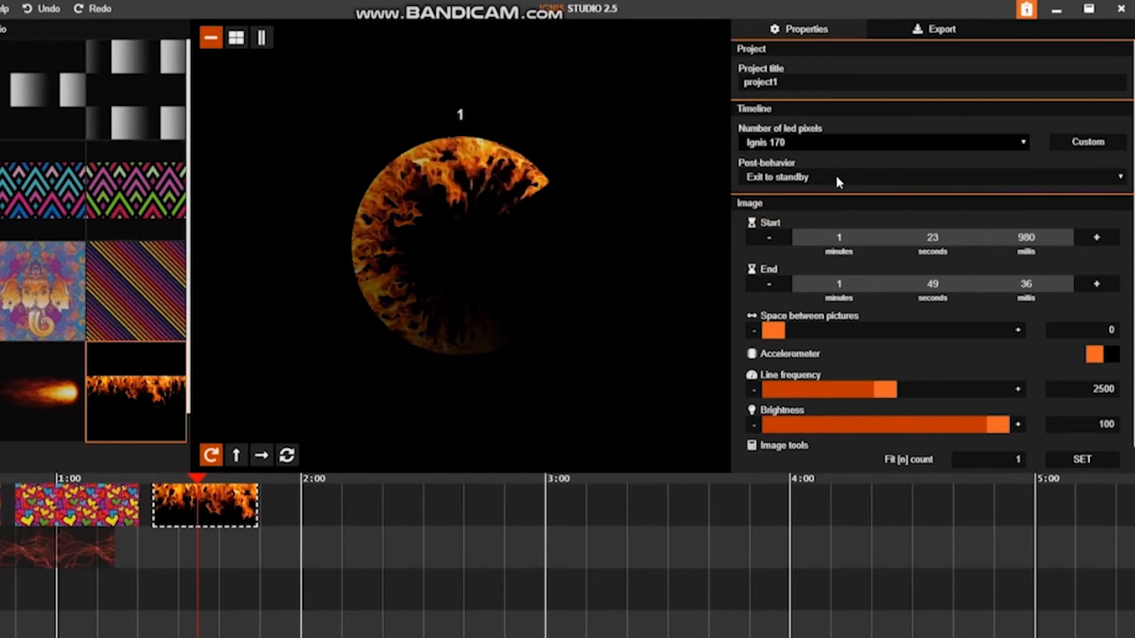
{"action": "left_click", "coordinate": [832, 179]}
{"action": "left_click", "coordinate": [834, 171]}
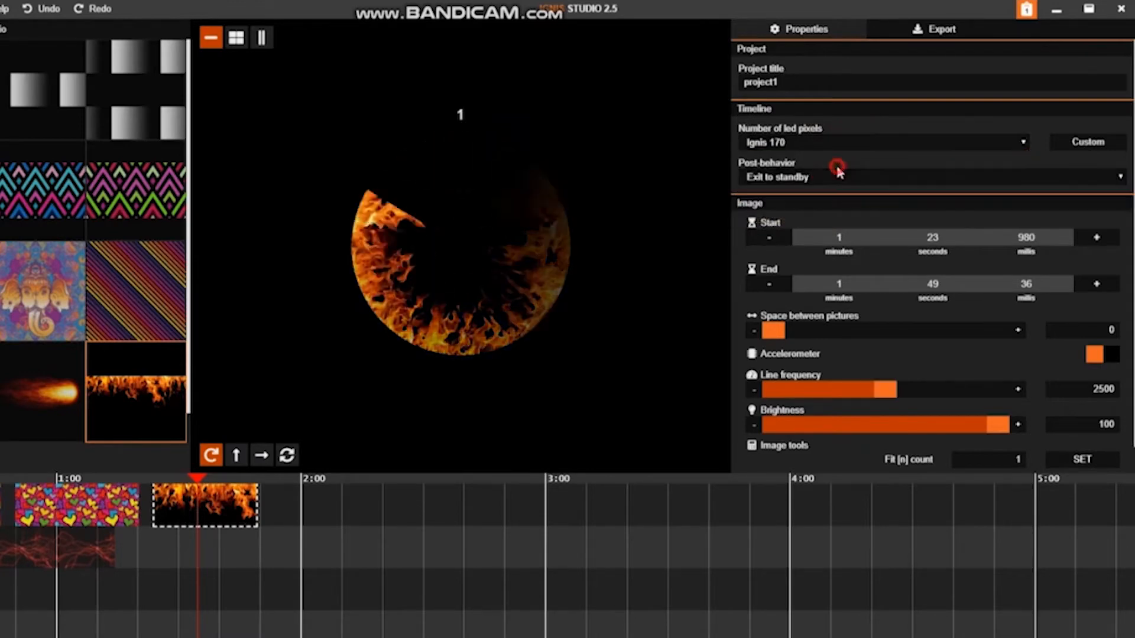
Step: Set the flames clip's start time to 1:21.980 and try out its spacing between pictures, ending at 0
{"action": "left_click", "coordinate": [769, 237]}
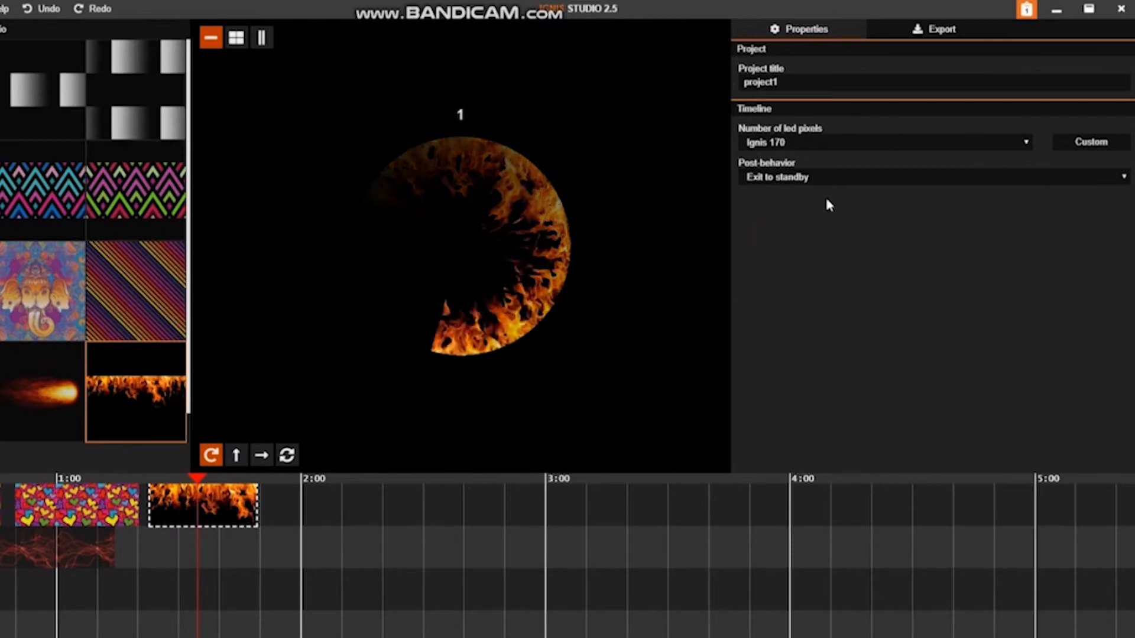
{"action": "left_click", "coordinate": [208, 506]}
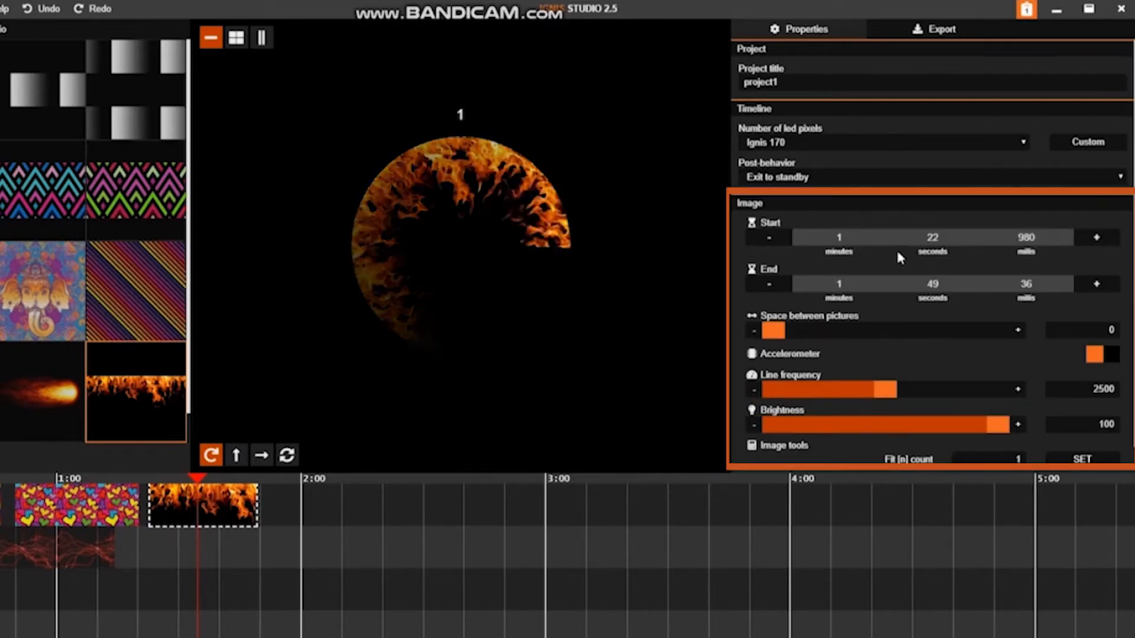
{"action": "left_click", "coordinate": [927, 239]}
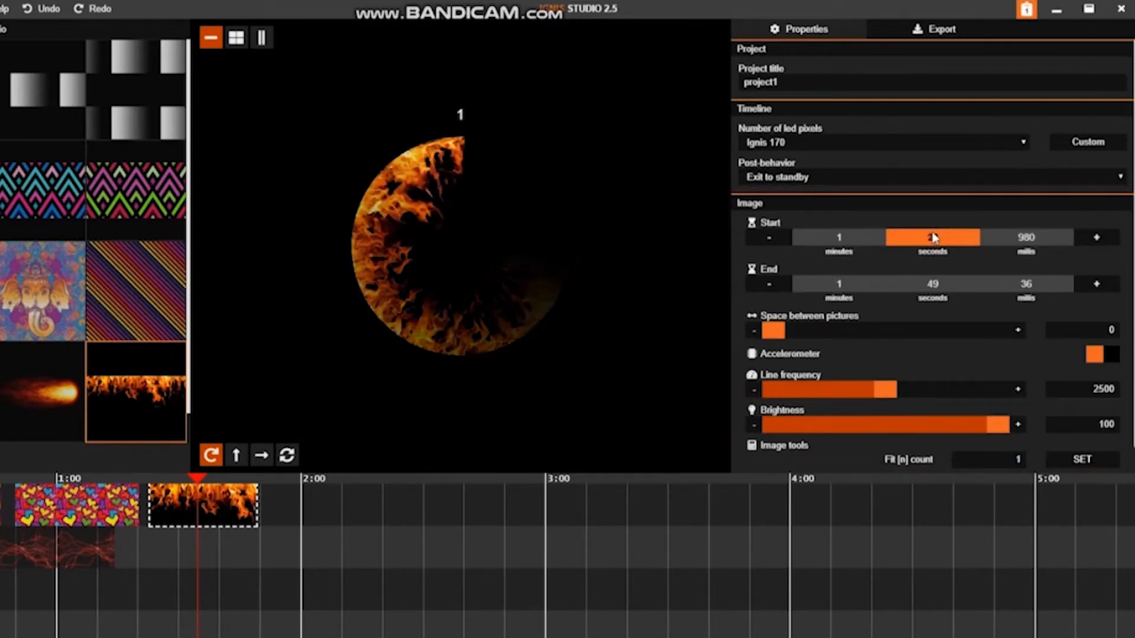
{"action": "left_click", "coordinate": [769, 237]}
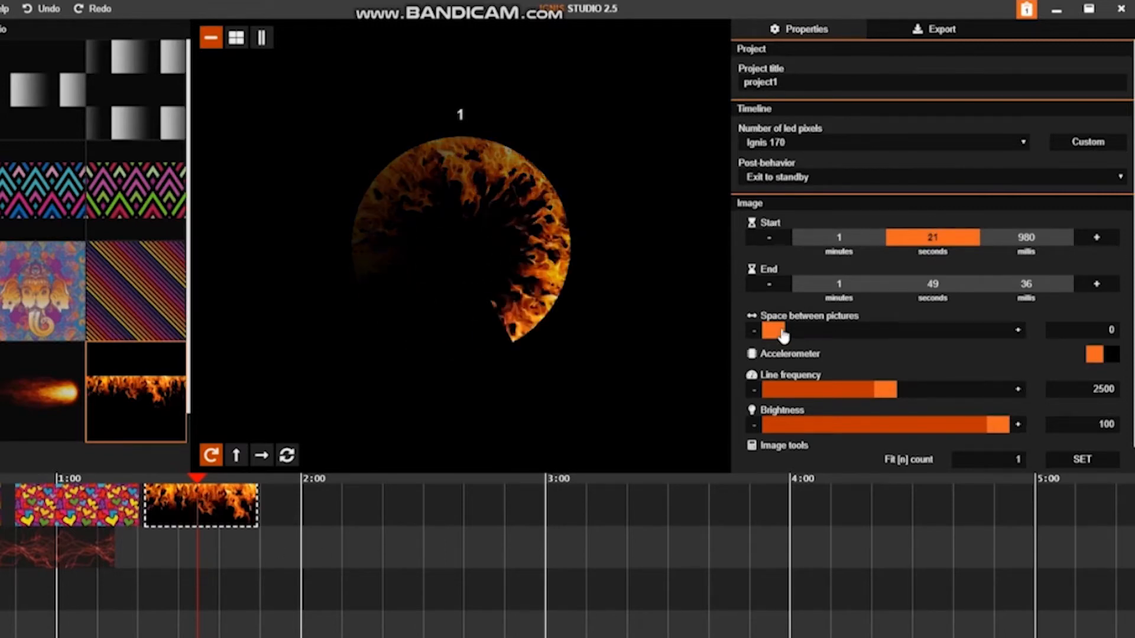
{"action": "mouse_move", "coordinate": [782, 331]}
{"action": "left_mouse_down"}
{"action": "mouse_move", "coordinate": [846, 332]}
{"action": "mouse_move", "coordinate": [767, 339]}
{"action": "left_mouse_up"}
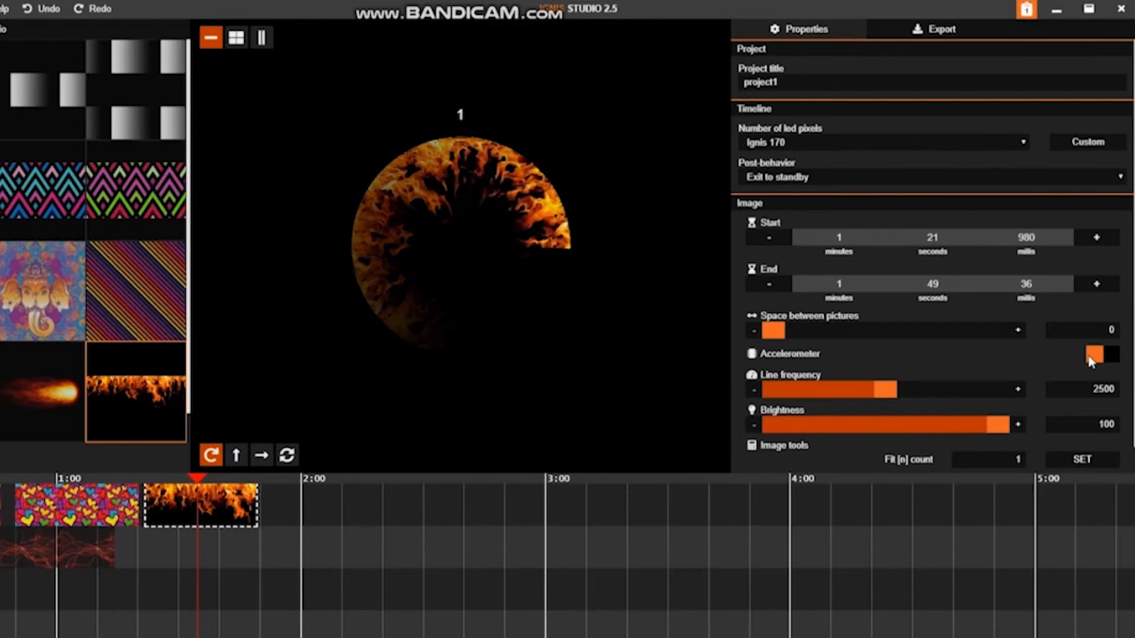
Step: Replace the flames clip with the fireball picture from 1:21.388 to 1:52.147, and preview it in the circular rotation mode
{"action": "left_click", "coordinate": [59, 405]}
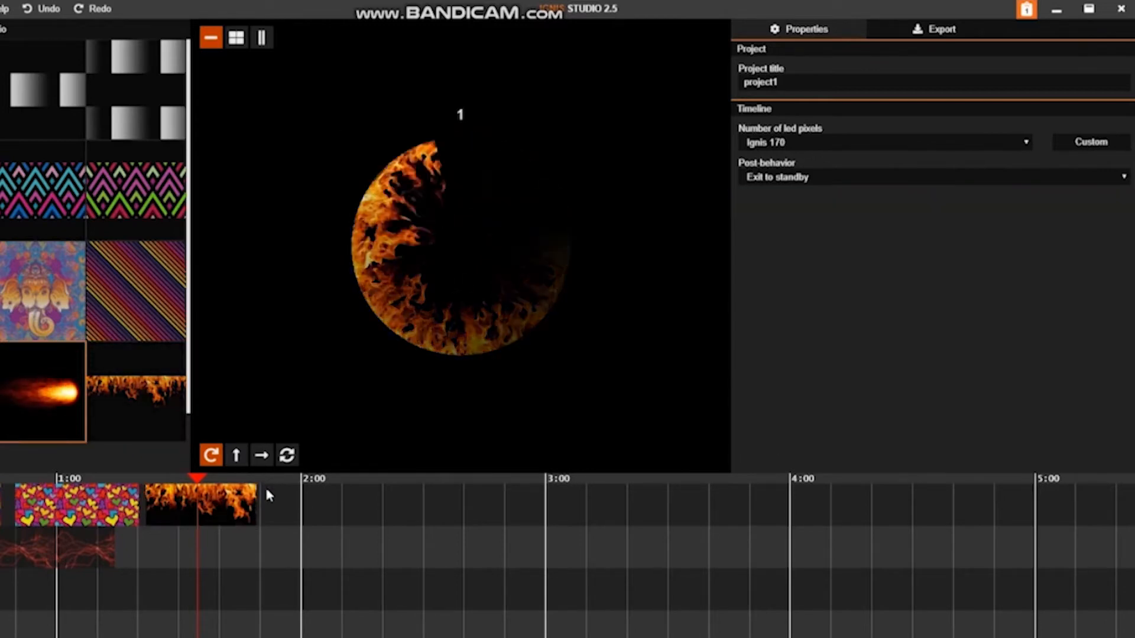
{"action": "left_click_drag", "start_coordinate": [270, 498], "coordinate": [139, 510]}
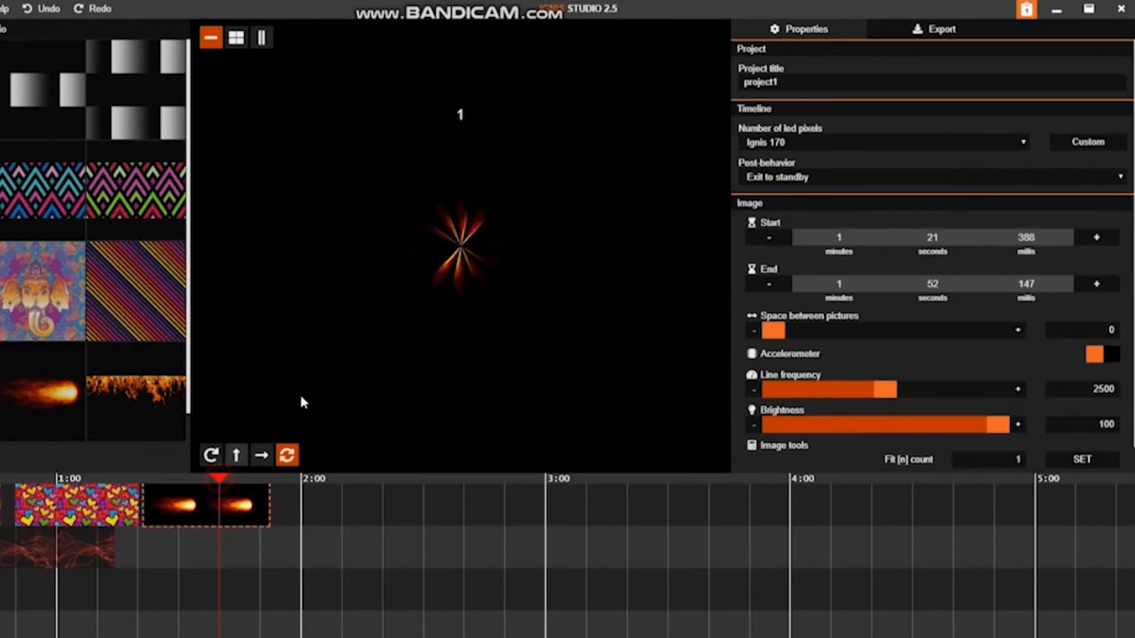
{"action": "left_click", "coordinate": [214, 456]}
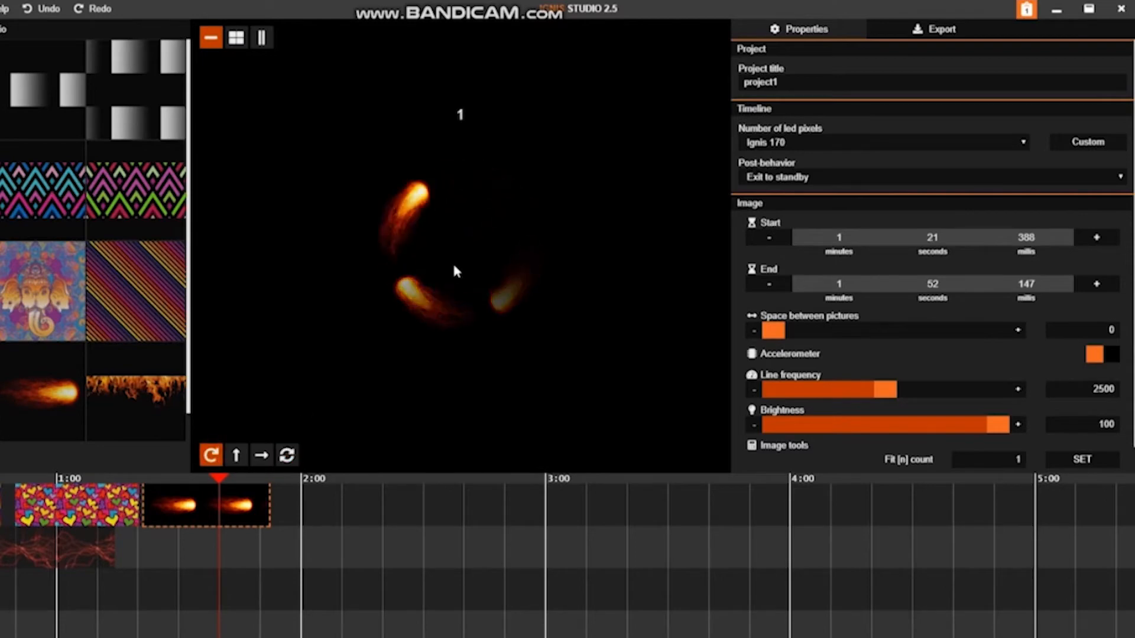
Step: Enable the accelerometer for the fireball clip and try picture frequencies of 10 and 5, ending at 4
{"action": "left_click", "coordinate": [1095, 354]}
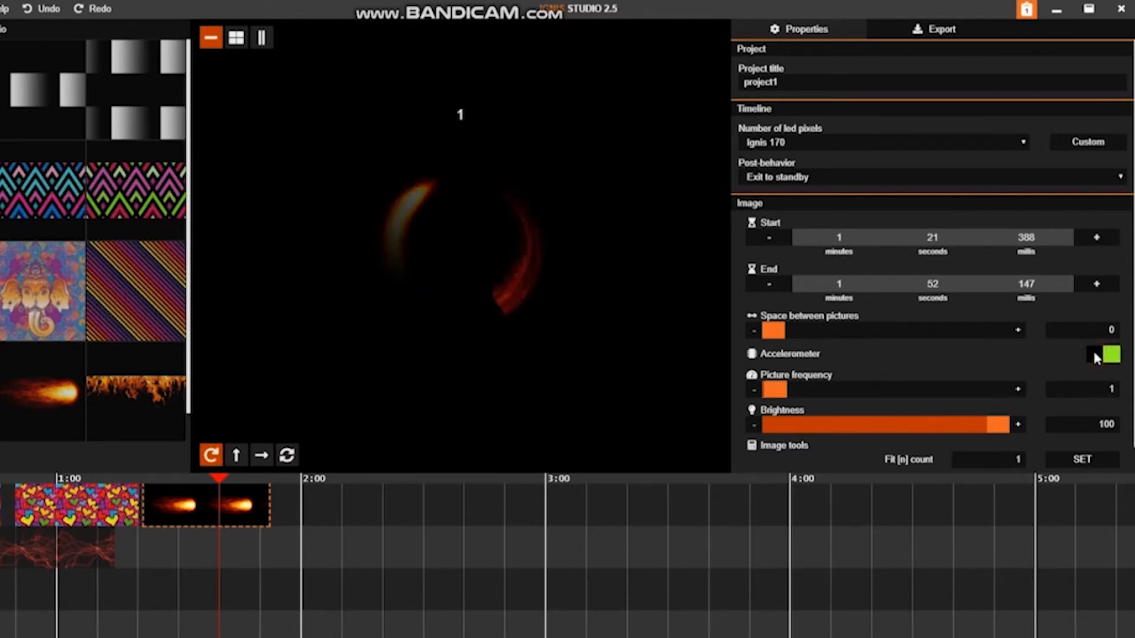
{"action": "left_click", "coordinate": [1018, 389]}
{"action": "left_click", "coordinate": [1018, 390]}
{"action": "left_click", "coordinate": [1018, 390]}
{"action": "double_click", "coordinate": [1084, 388]}
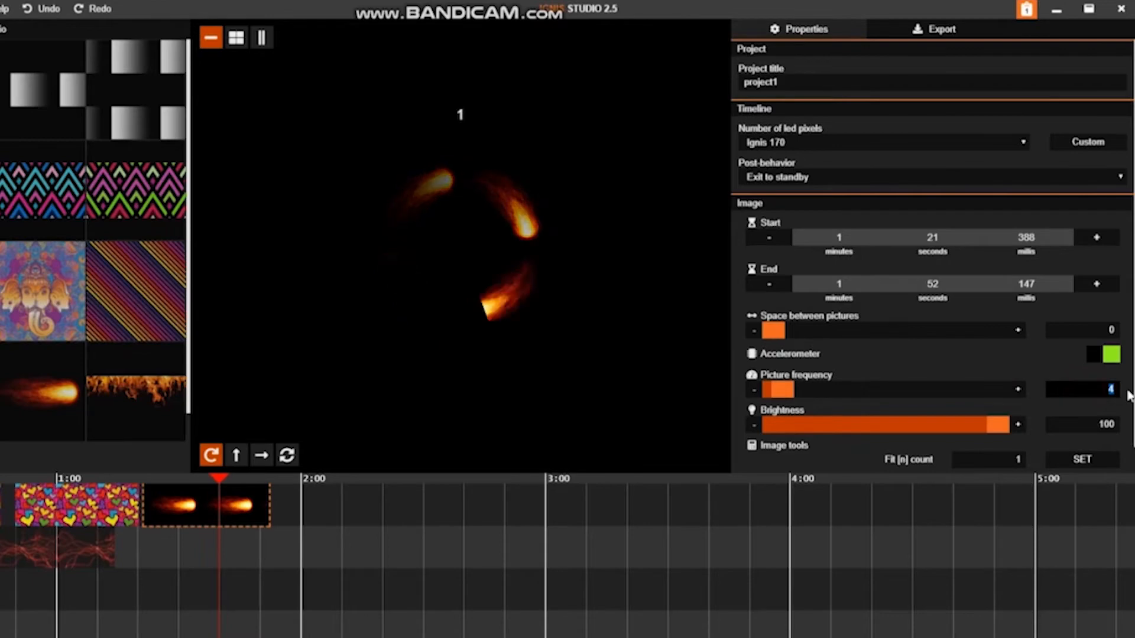
{"action": "type", "text": "10"}
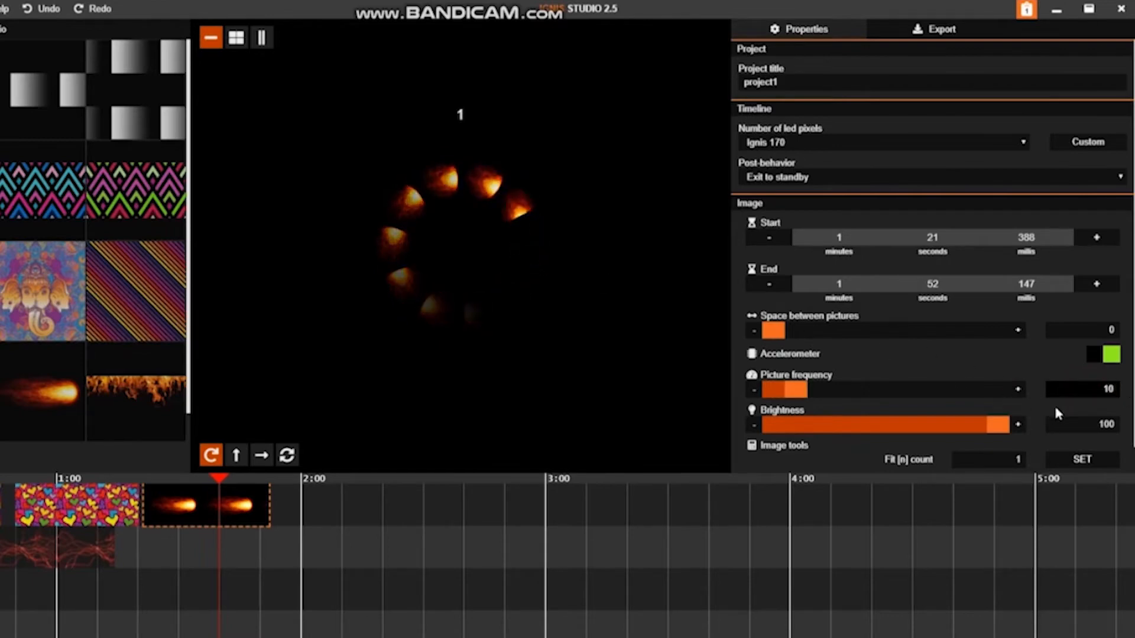
{"action": "double_click", "coordinate": [1082, 388]}
{"action": "type", "text": "5"}
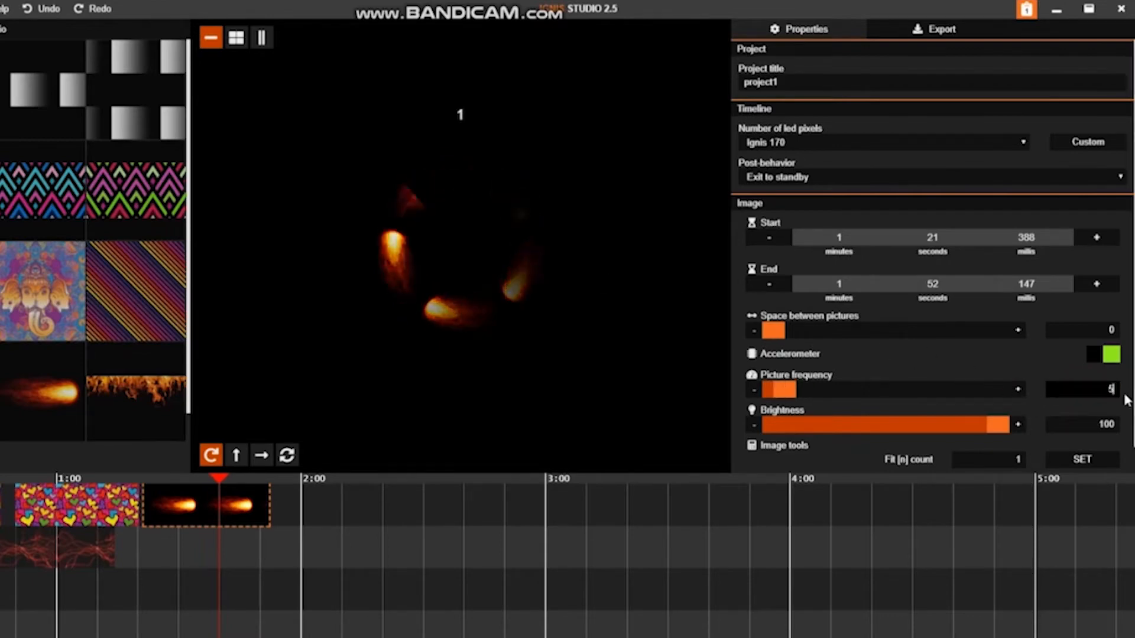
{"action": "double_click", "coordinate": [1097, 387]}
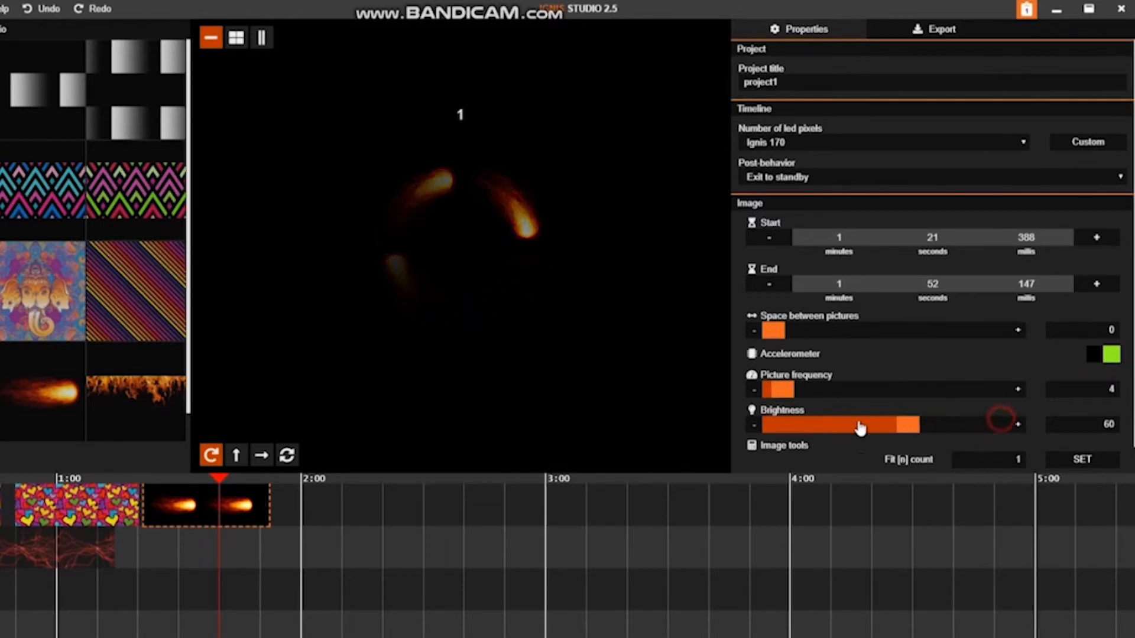
Step: Set the fireball clip's line frequency to 3185 and trim the clip to run from 1:49.022 to 1:50.984
{"action": "scroll", "coordinate": [1042, 394], "scroll_direction": "down", "scroll_amount": 1}
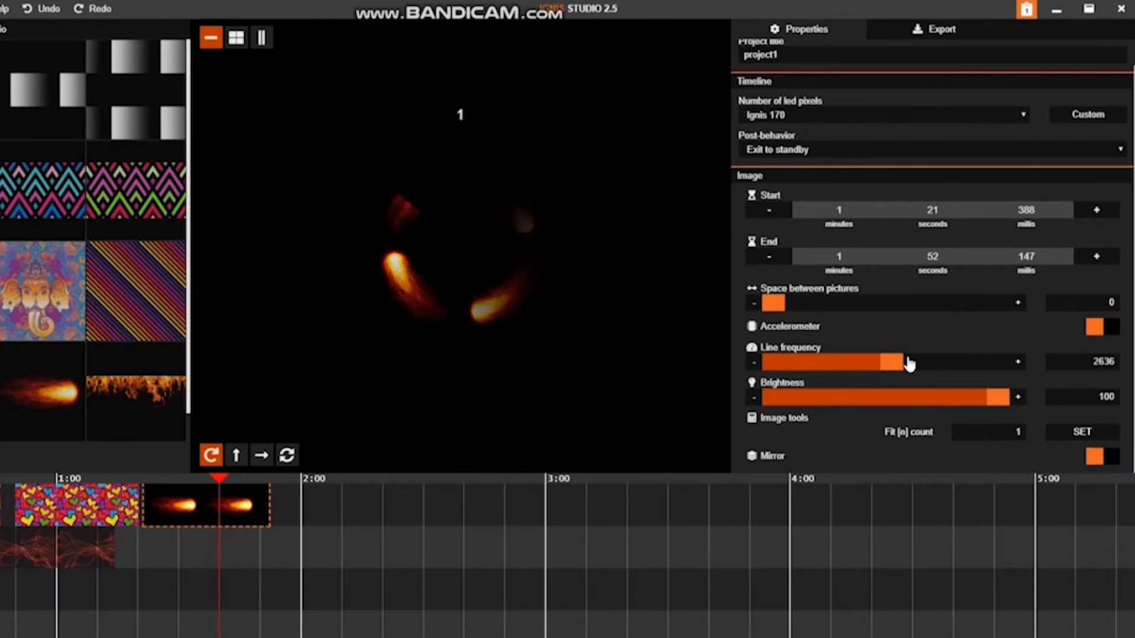
{"action": "scroll", "coordinate": [157, 510], "scroll_direction": "up", "scroll_amount": 6}
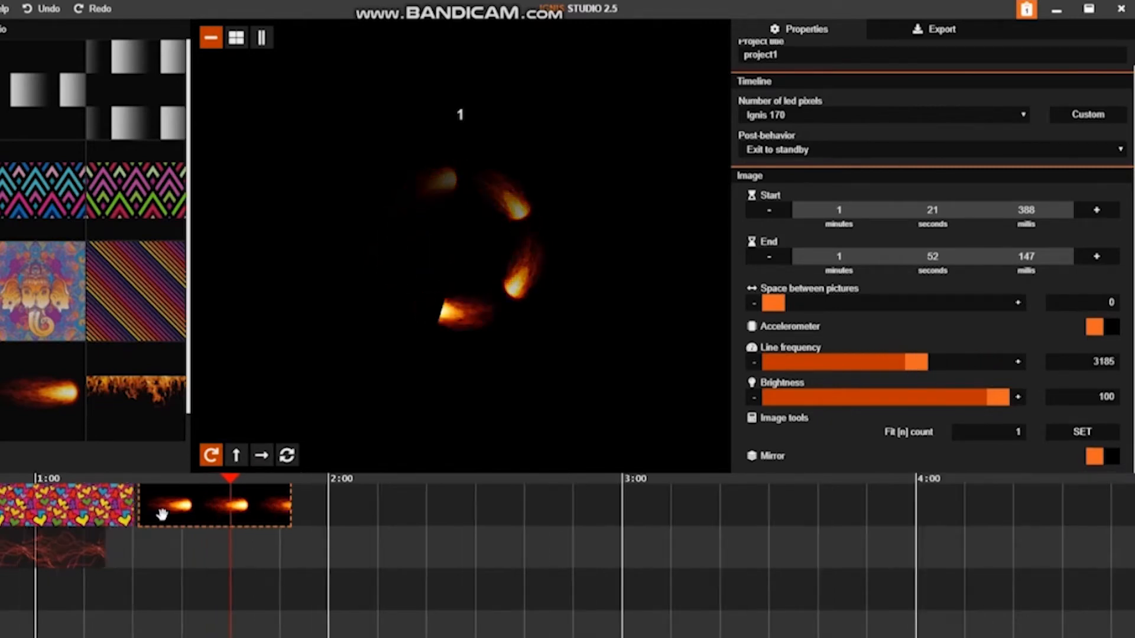
{"action": "scroll", "coordinate": [155, 508], "scroll_direction": "up", "scroll_amount": 1}
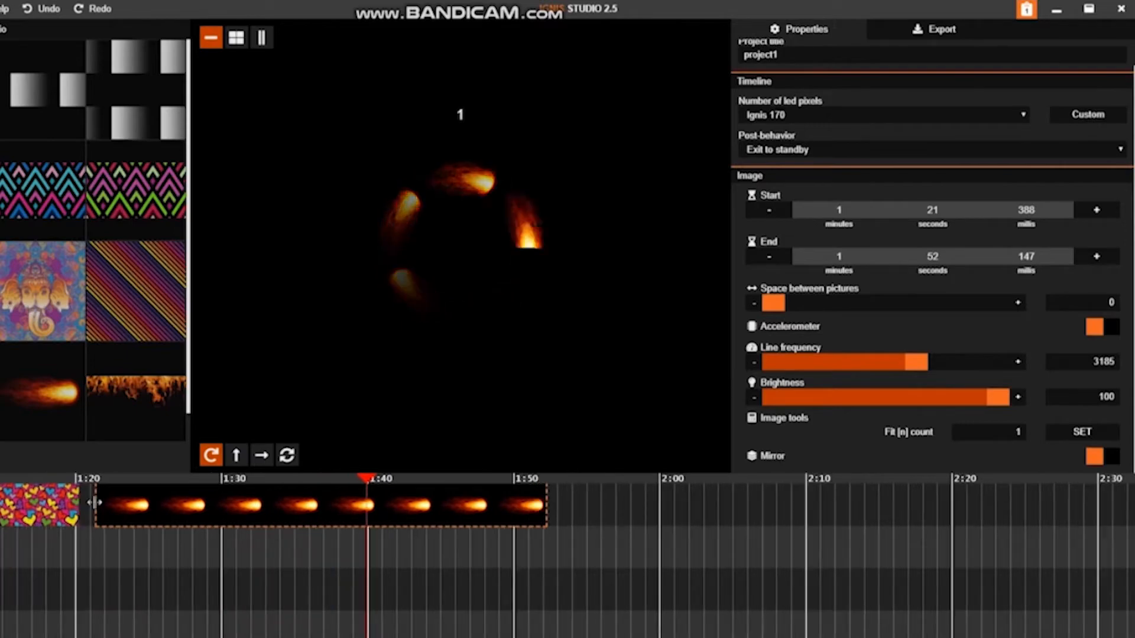
{"action": "left_click_drag", "start_coordinate": [97, 504], "coordinate": [445, 504]}
{"action": "scroll", "coordinate": [447, 503], "scroll_direction": "up", "scroll_amount": 1}
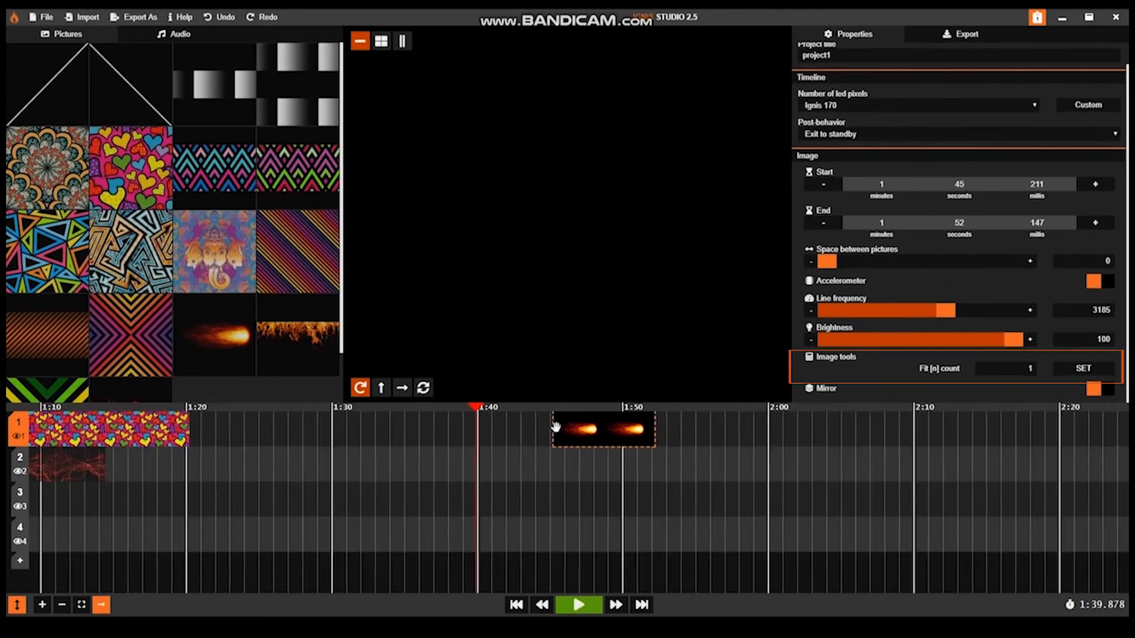
{"action": "scroll", "coordinate": [556, 426], "scroll_direction": "up", "scroll_amount": 2}
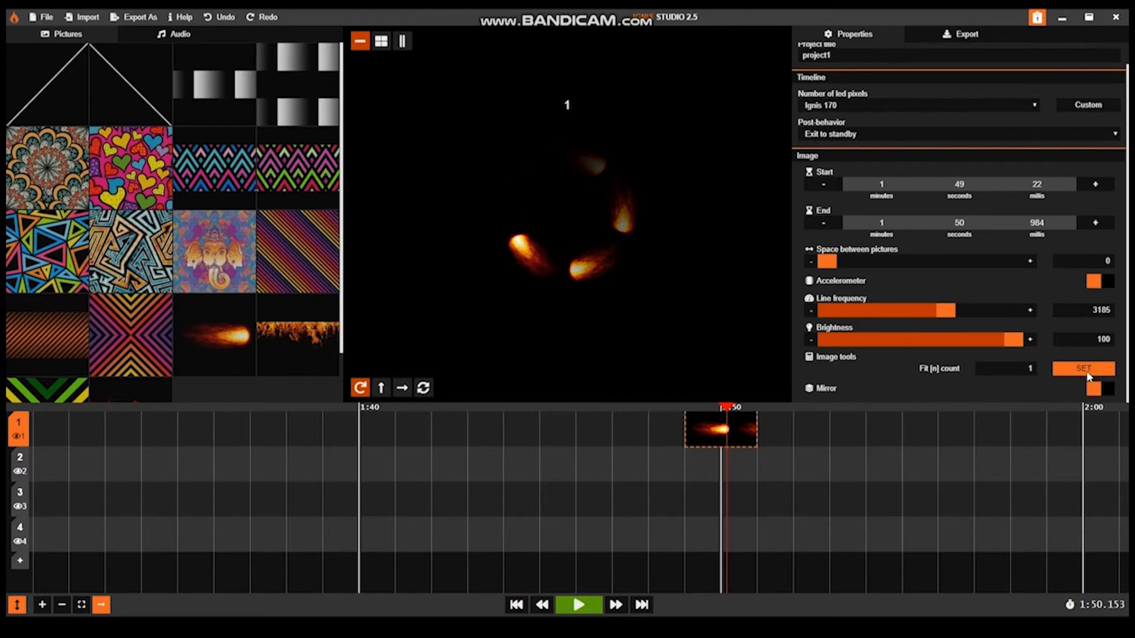
Step: Fit the fireball clip to a count of 1, adjust its line frequency to 110, and preview it in the upward motion mode
{"action": "left_click", "coordinate": [1083, 369]}
{"action": "double_click", "coordinate": [1104, 309]}
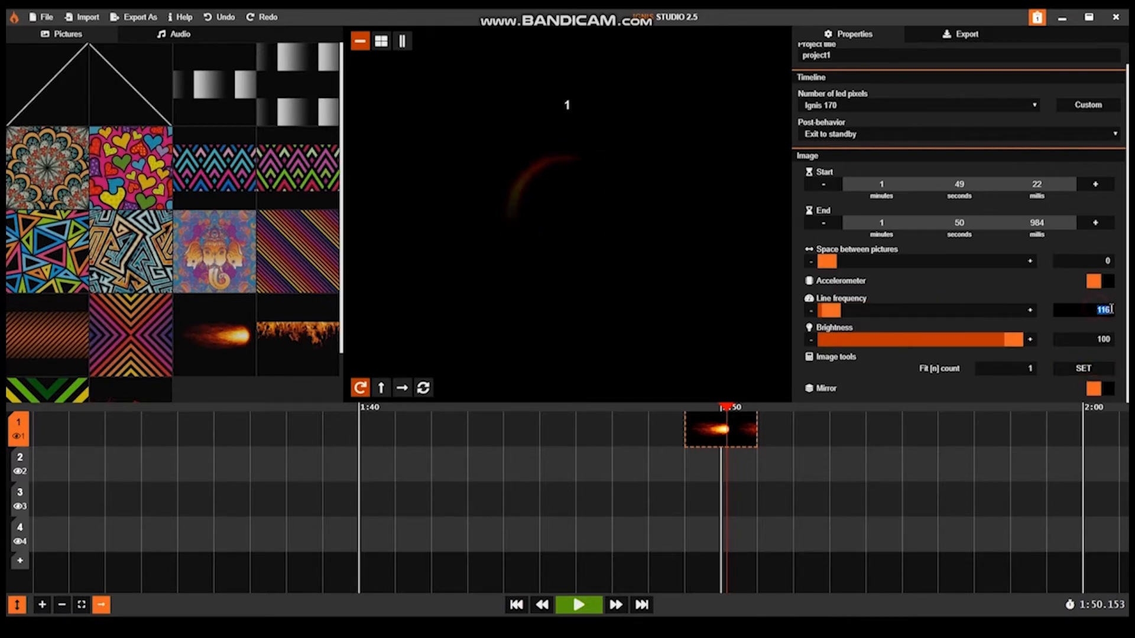
{"action": "left_click", "coordinate": [383, 387]}
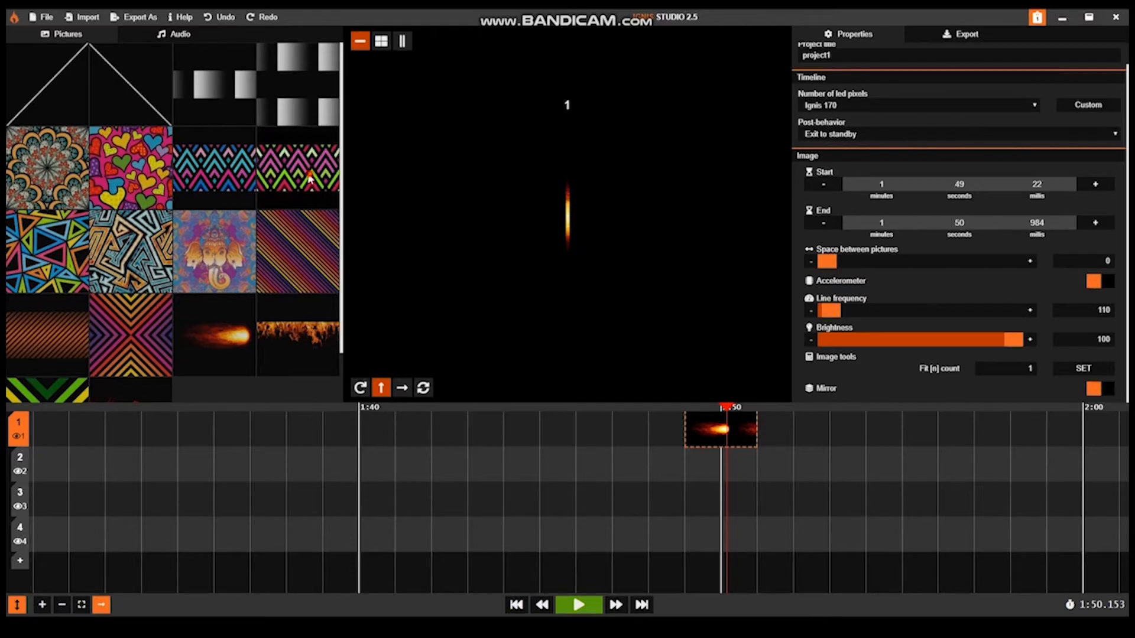
Step: Place the pink and green zigzag picture before the fireball from 1:44.452 to 1:48.878, and preview it at 1:47.537 in double-arrow rotation
{"action": "left_click", "coordinate": [529, 417]}
{"action": "left_click_drag", "start_coordinate": [635, 433], "coordinate": [681, 430]}
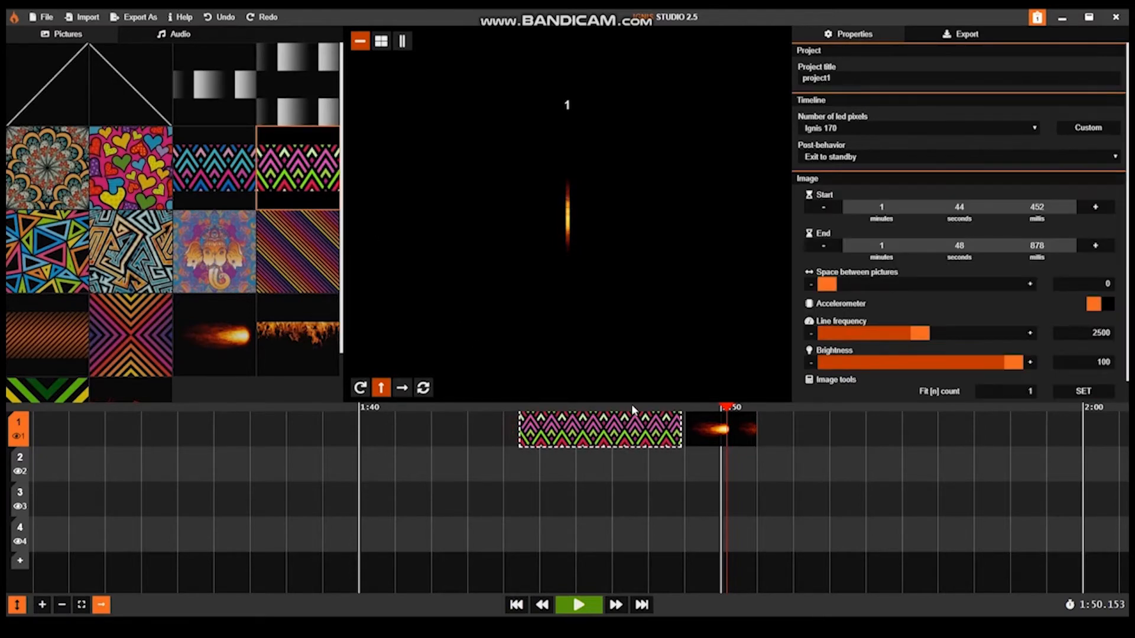
{"action": "left_click", "coordinate": [632, 406]}
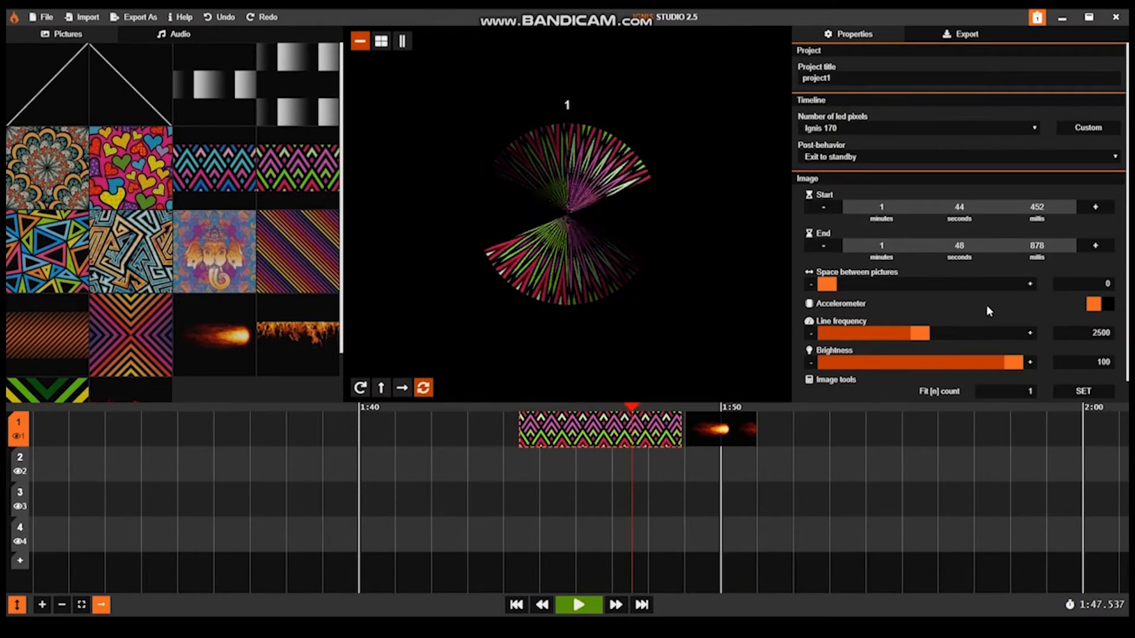
Step: Fit the zigzag clip to a count of 1, adjust its line frequency to 63, and preview it in the upward motion mode
{"action": "scroll", "coordinate": [1011, 331], "scroll_direction": "down", "scroll_amount": 1}
{"action": "left_click", "coordinate": [1068, 369]}
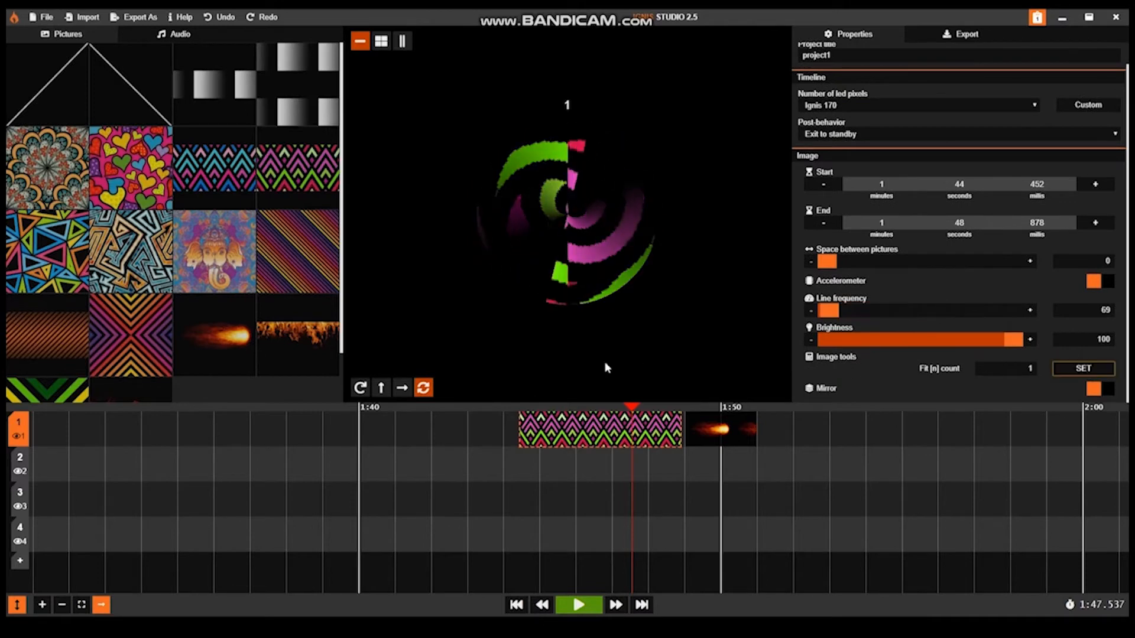
{"action": "left_click", "coordinate": [377, 389]}
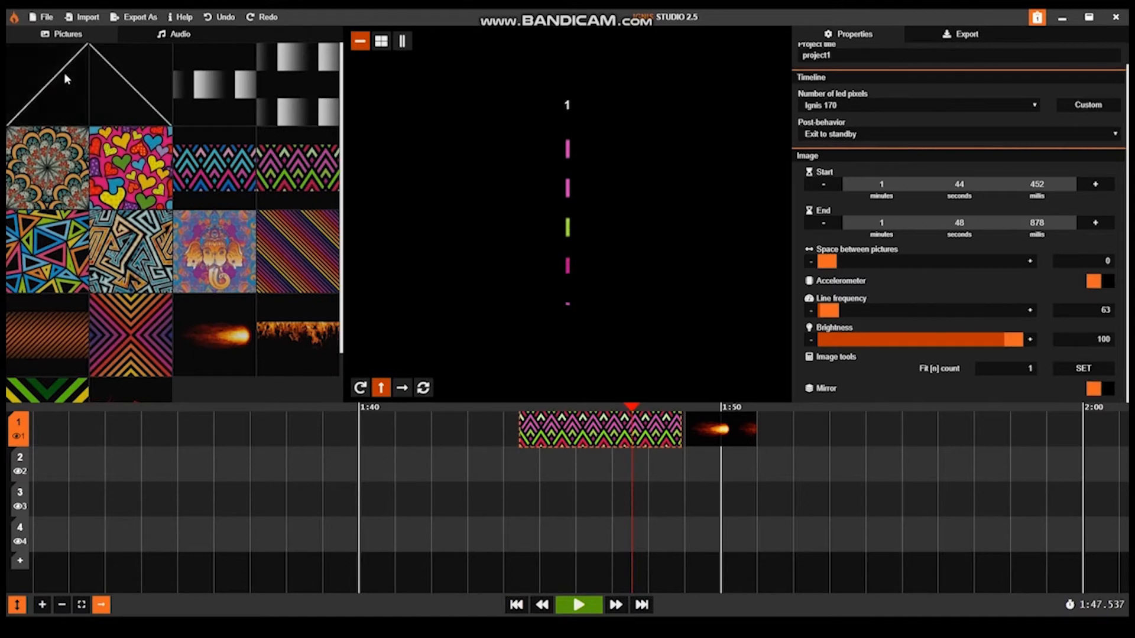
Step: Place the rising diagonal line picture from 1:41.981 to 1:42.966 and the falling diagonal from 1:42.983 to 1:43.968 on timeline 1
{"action": "left_click", "coordinate": [533, 400]}
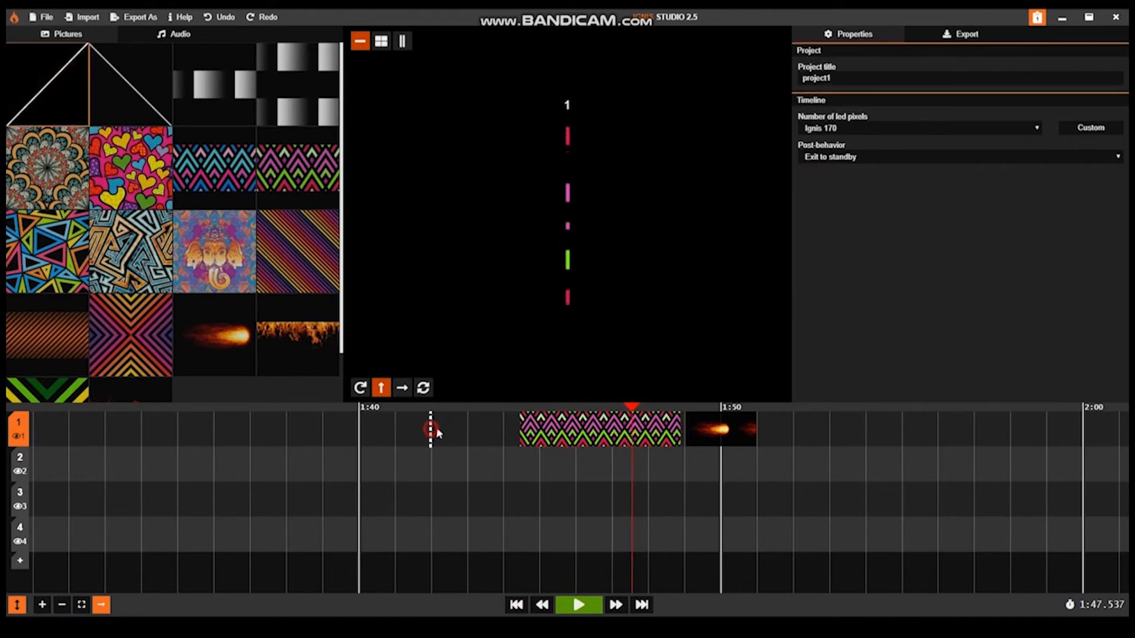
{"action": "left_click", "coordinate": [466, 430]}
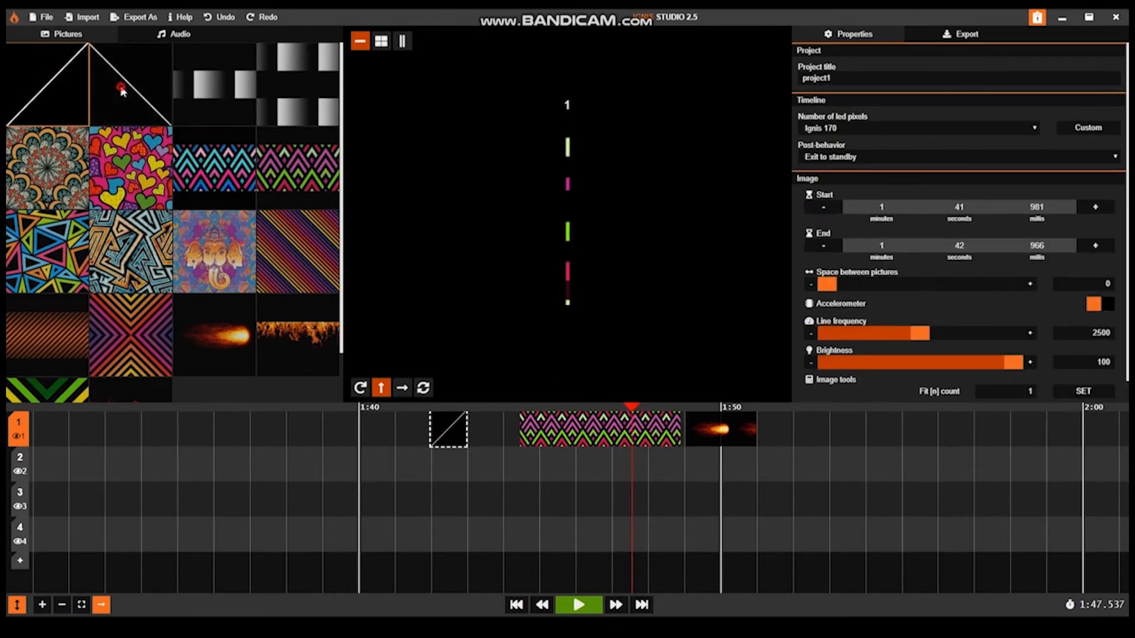
{"action": "left_click", "coordinate": [529, 469]}
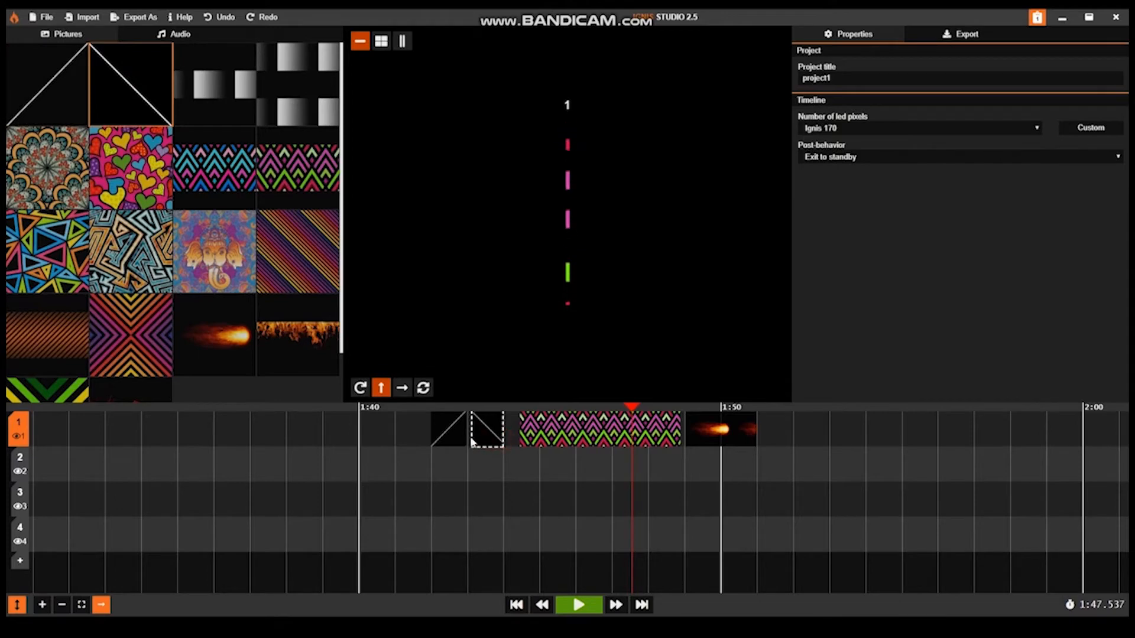
{"action": "left_click", "coordinate": [467, 444]}
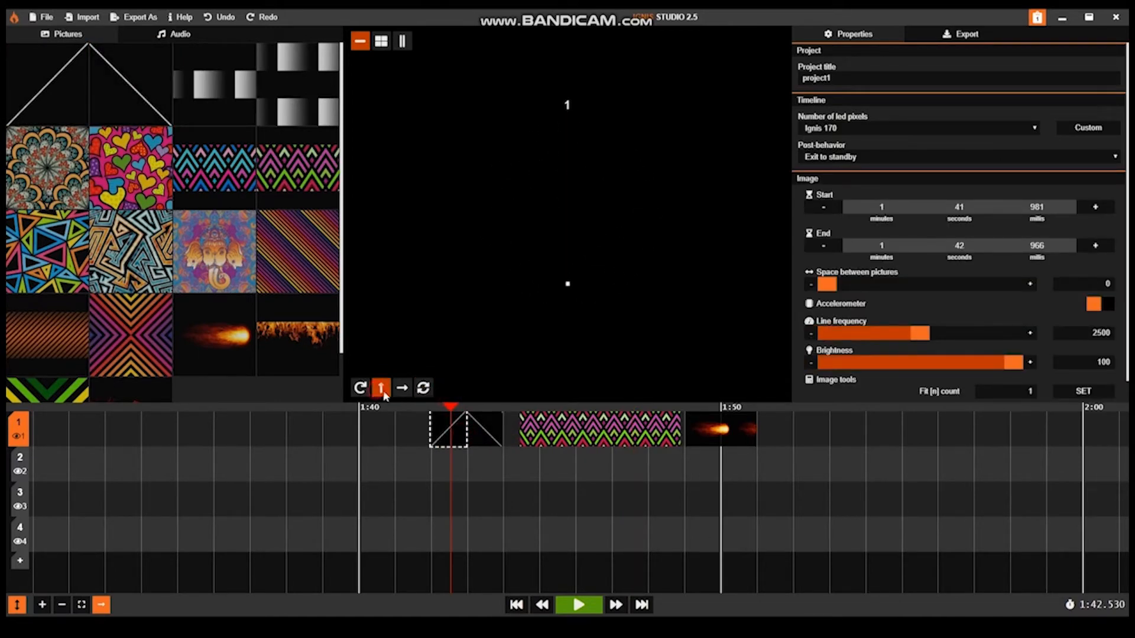
Step: Set the rising diagonal clip's line frequency to 173, and preview the zigzag clip at 1:46.697 in circular and double-arrow rotation
{"action": "left_click", "coordinate": [424, 388]}
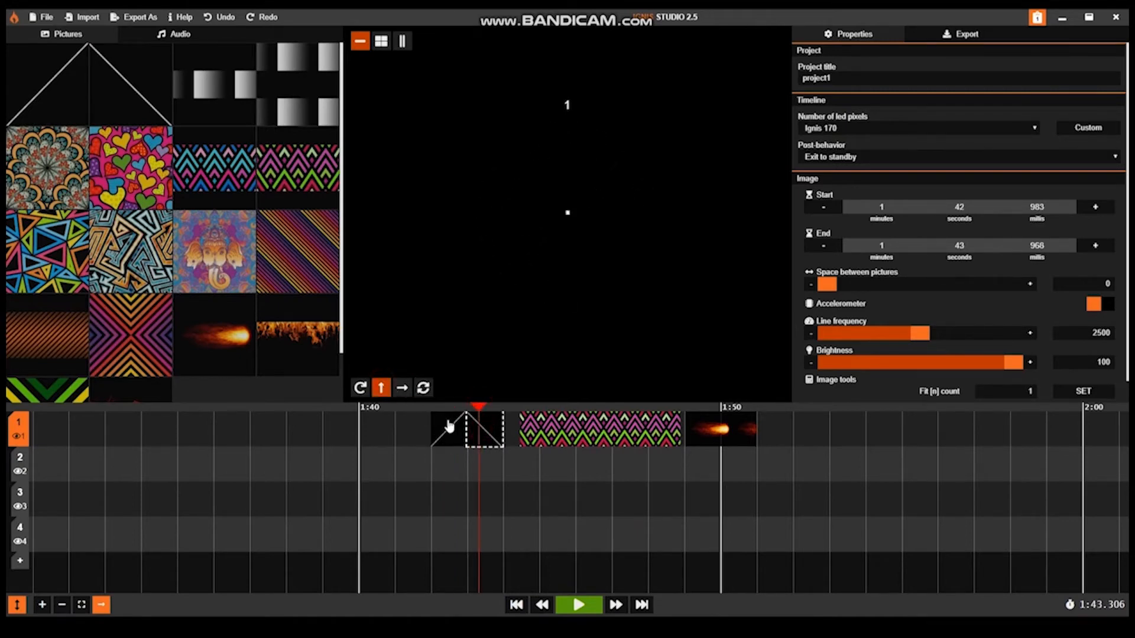
{"action": "scroll", "coordinate": [1083, 377], "scroll_direction": "down", "scroll_amount": 1}
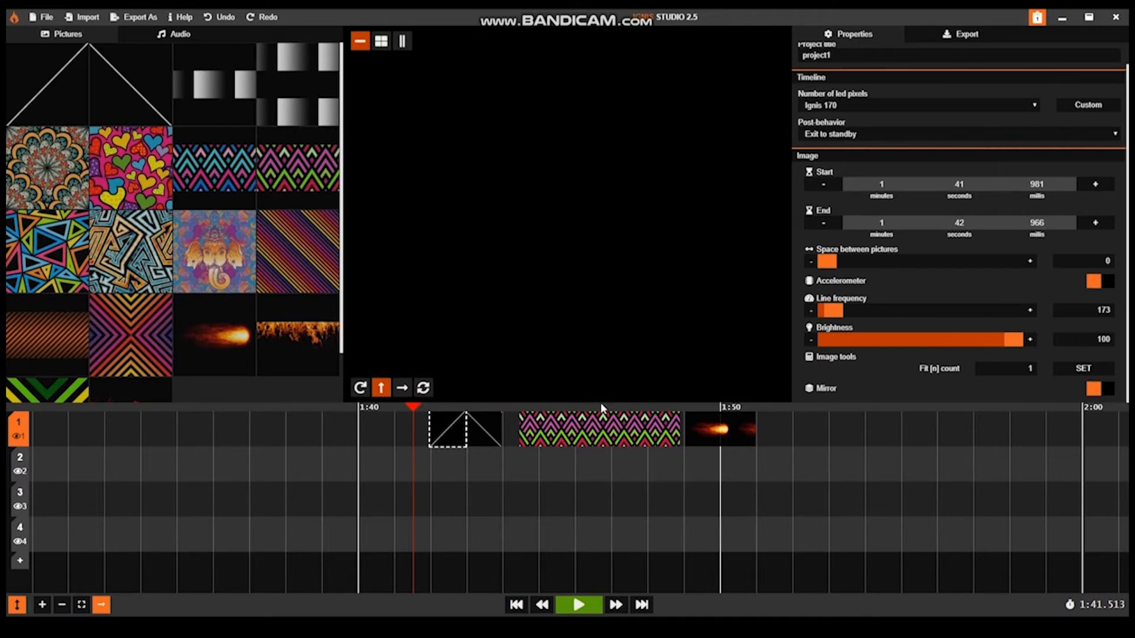
{"action": "left_click", "coordinate": [360, 387]}
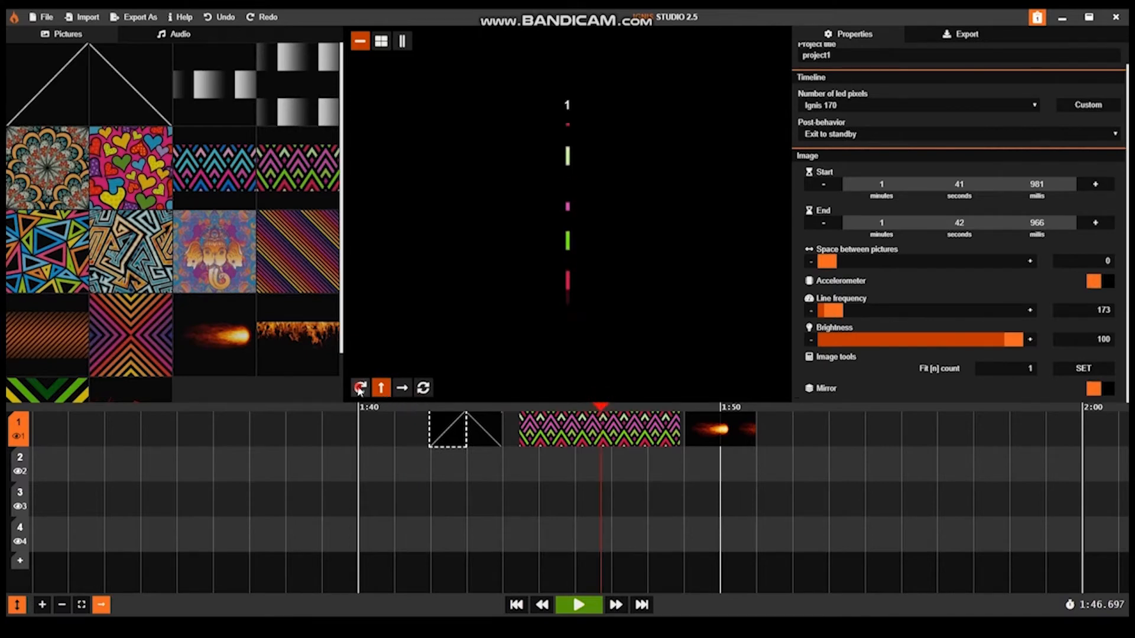
{"action": "left_click", "coordinate": [424, 388]}
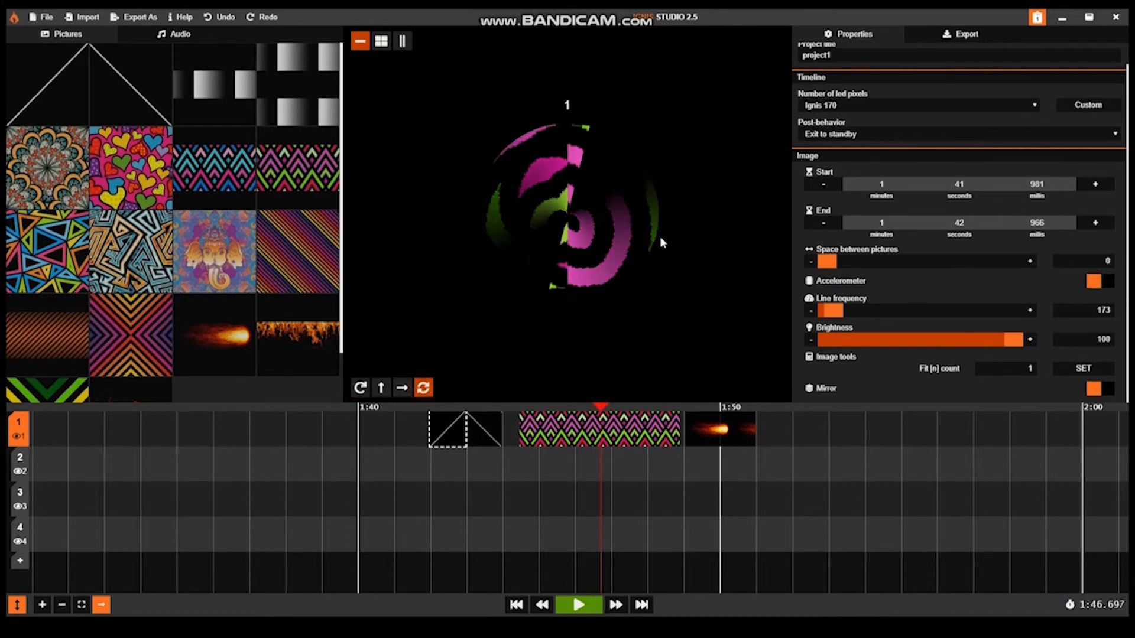
Step: Set the zigzag clip's line frequency to 988, and preview it at 1:48.022 with Mirror switched on
{"action": "left_click_drag", "start_coordinate": [831, 310], "coordinate": [907, 310]}
{"action": "left_click", "coordinate": [644, 426]}
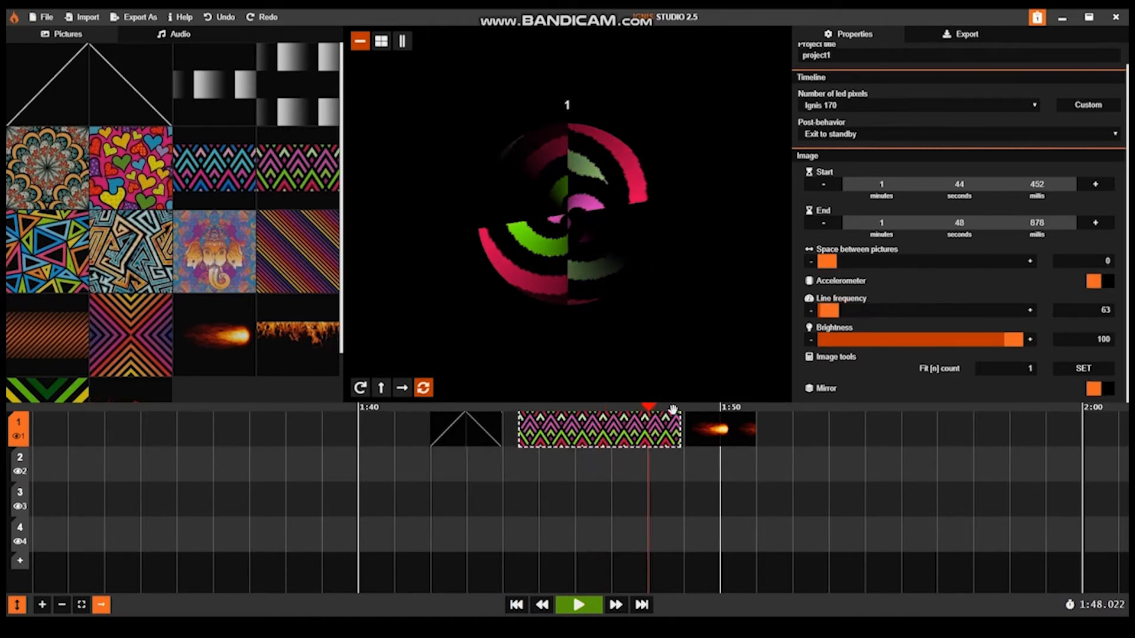
{"action": "left_click_drag", "start_coordinate": [825, 309], "coordinate": [866, 317]}
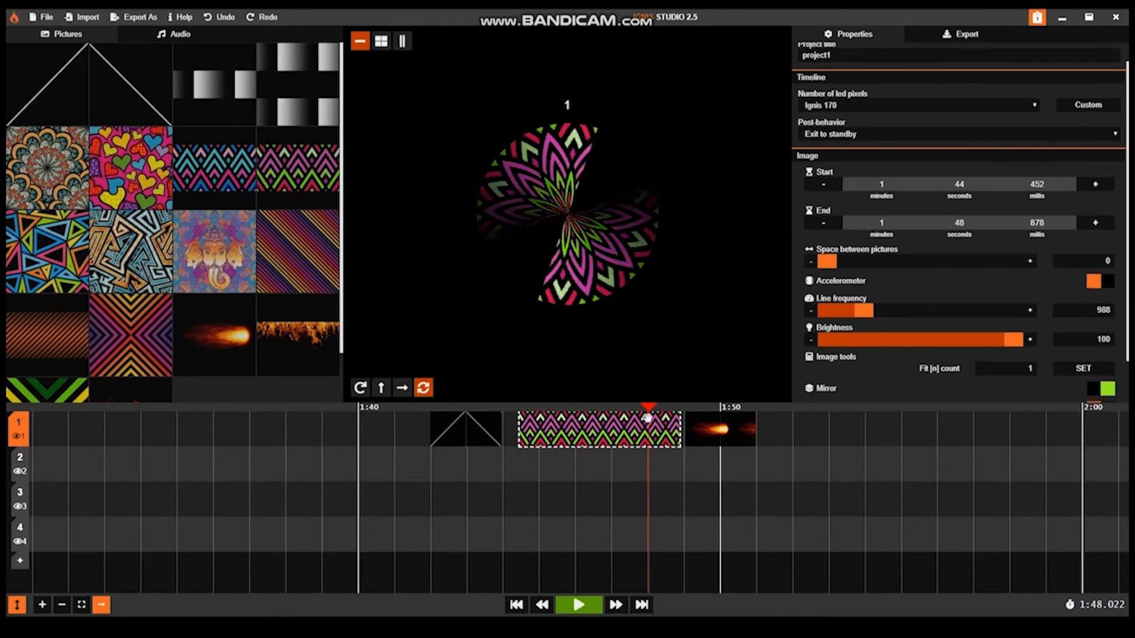
{"action": "left_click", "coordinate": [1106, 390]}
{"action": "left_click", "coordinate": [1104, 390]}
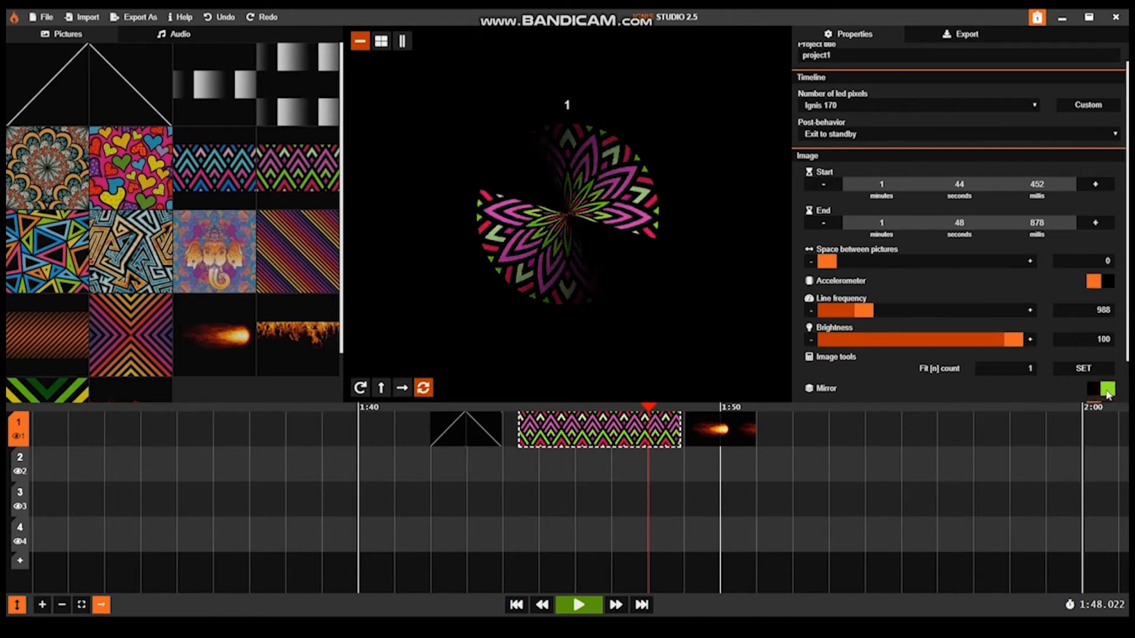
Step: Replace the zigzag clip with the flames picture from 1:44.452 to 1:48.958, and preview it at 1:45.970 with Mirror on
{"action": "left_click", "coordinate": [289, 334]}
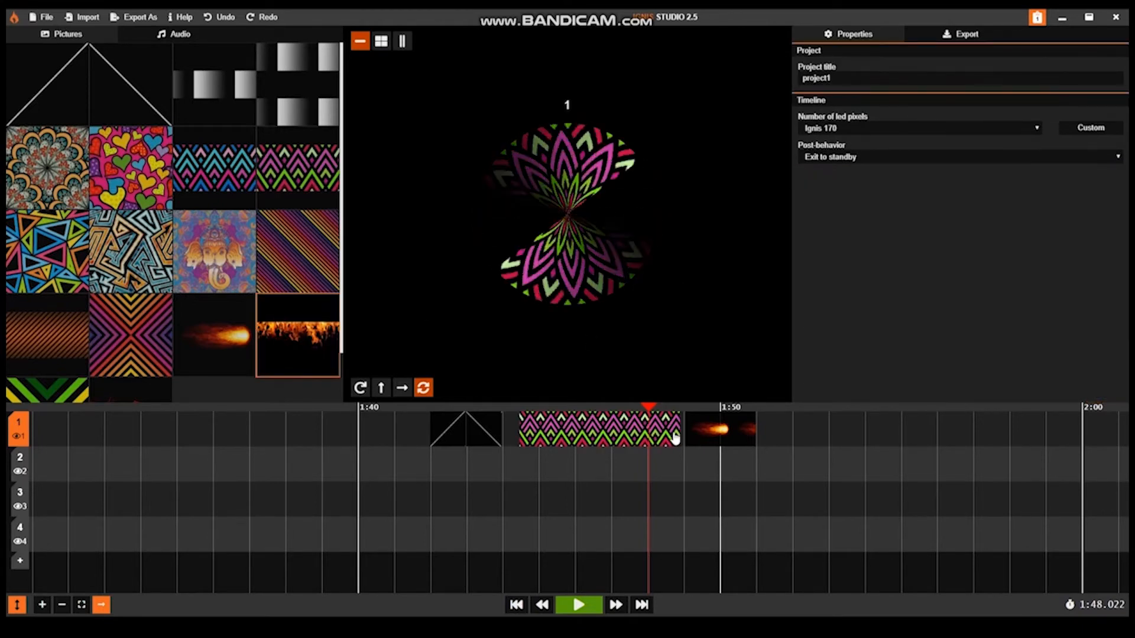
{"action": "left_click_drag", "start_coordinate": [681, 433], "coordinate": [519, 432]}
{"action": "left_click", "coordinate": [575, 406]}
{"action": "scroll", "coordinate": [1081, 378], "scroll_direction": "down", "scroll_amount": 1}
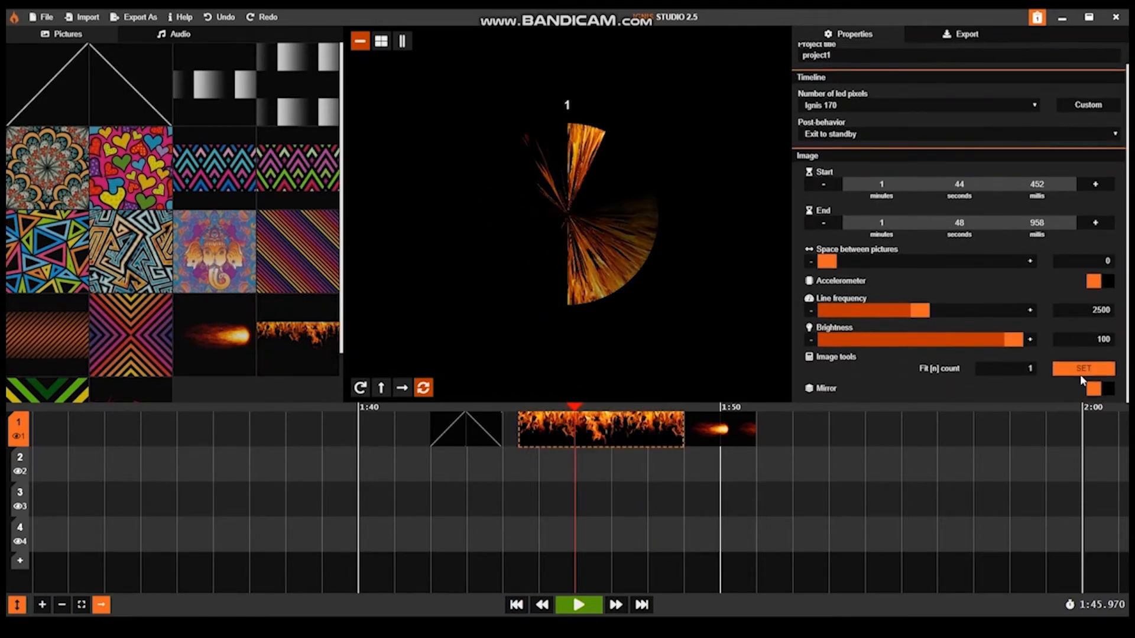
{"action": "left_click", "coordinate": [1090, 389]}
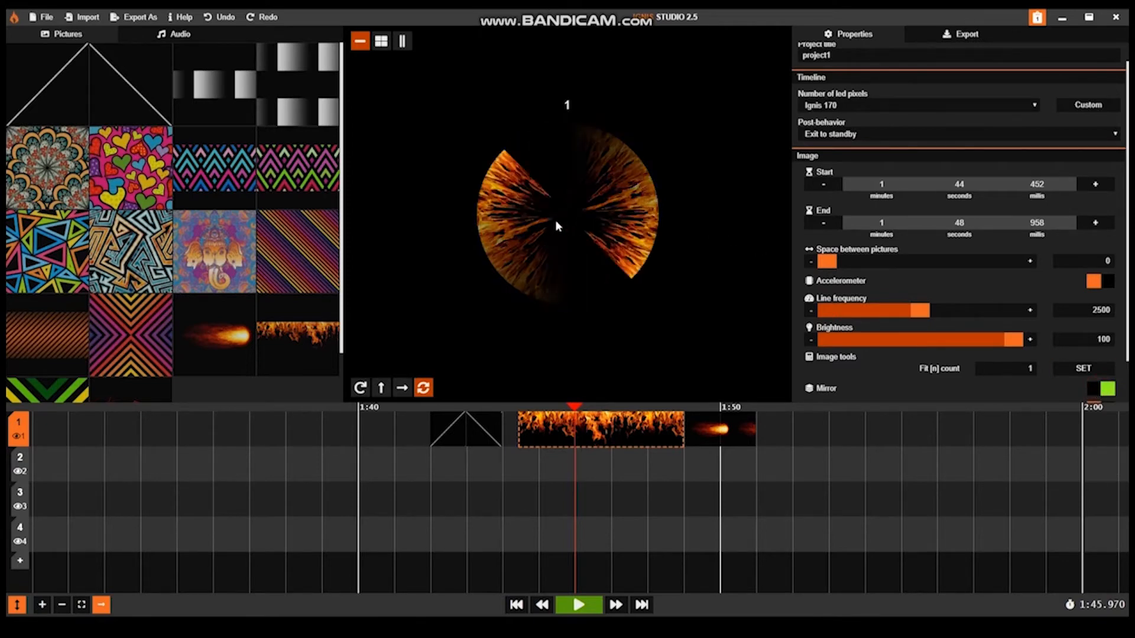
Step: Place the fireball picture alone on timeline 1 from 1:40.447 to 1:51.559, and preview it at 1:45.874
{"action": "scroll", "coordinate": [975, 260], "scroll_direction": "down", "scroll_amount": 1}
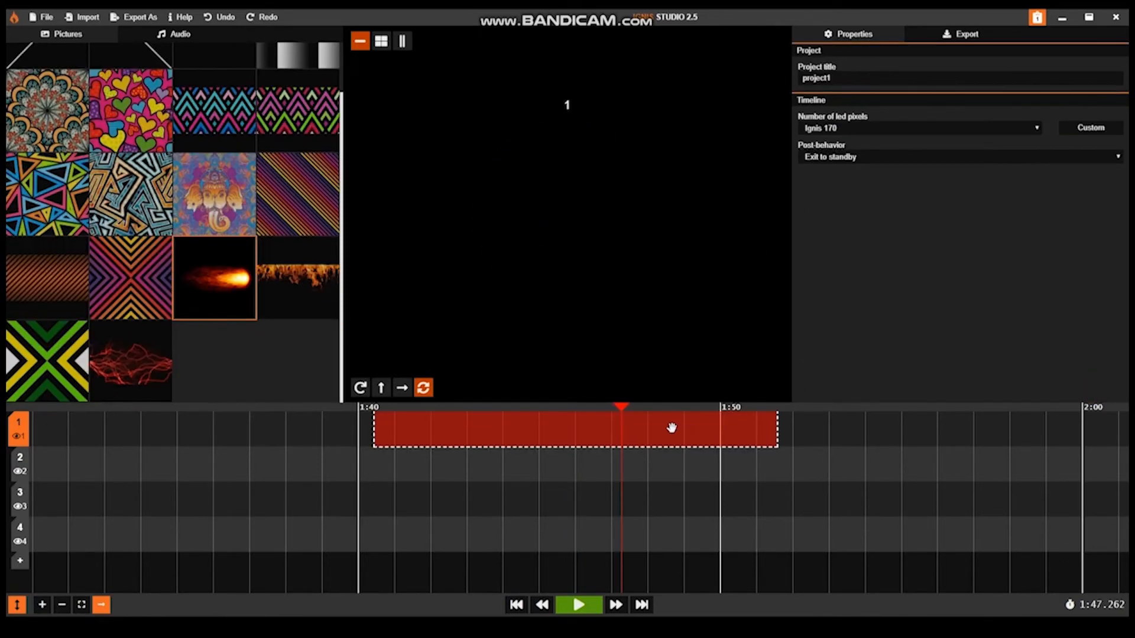
{"action": "left_click", "coordinate": [671, 425]}
{"action": "left_click", "coordinate": [571, 408]}
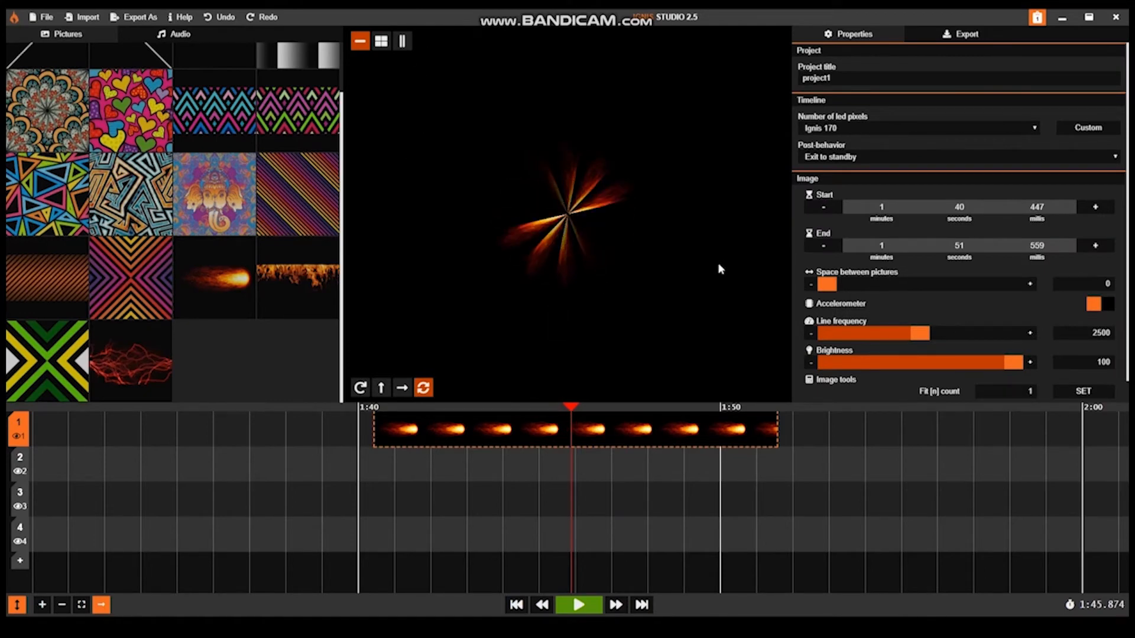
Step: Turn on Mirror for the fireball clip and set its line frequency to 737
{"action": "left_click_drag", "start_coordinate": [921, 335], "coordinate": [848, 337]}
{"action": "scroll", "coordinate": [1068, 381], "scroll_direction": "down", "scroll_amount": 1}
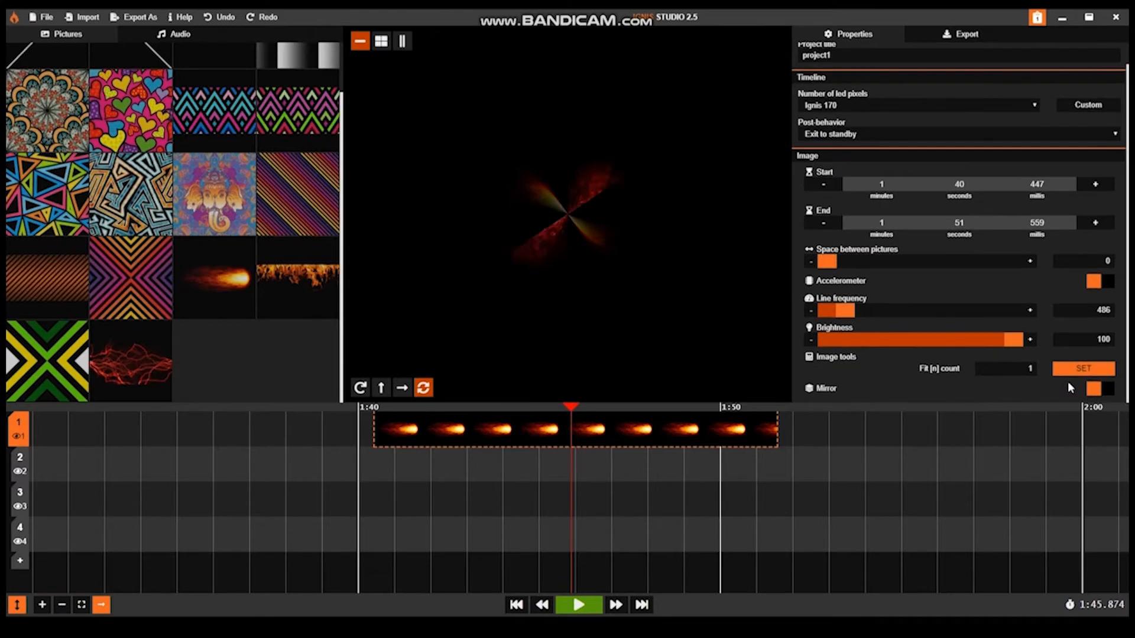
{"action": "left_click", "coordinate": [1095, 390]}
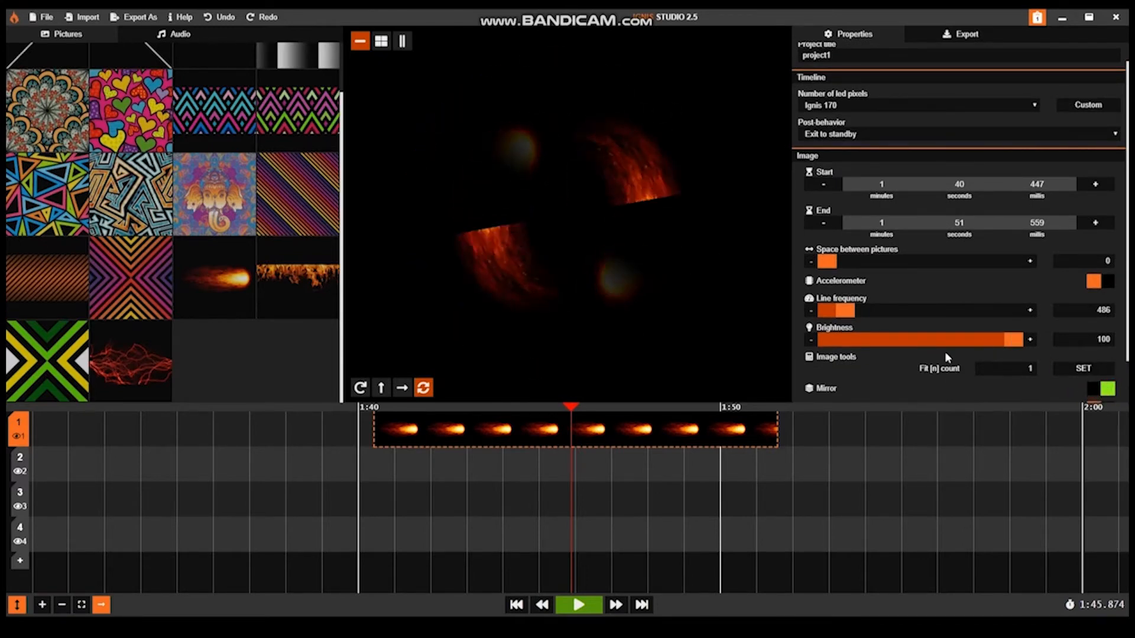
{"action": "left_click_drag", "start_coordinate": [845, 309], "coordinate": [855, 310]}
Step: Turn on Rotate for the fireball clip, and preview it in the rightward motion mode with a line frequency of 424
{"action": "scroll", "coordinate": [974, 311], "scroll_direction": "down", "scroll_amount": 1}
{"action": "scroll", "coordinate": [981, 319], "scroll_direction": "down", "scroll_amount": 3}
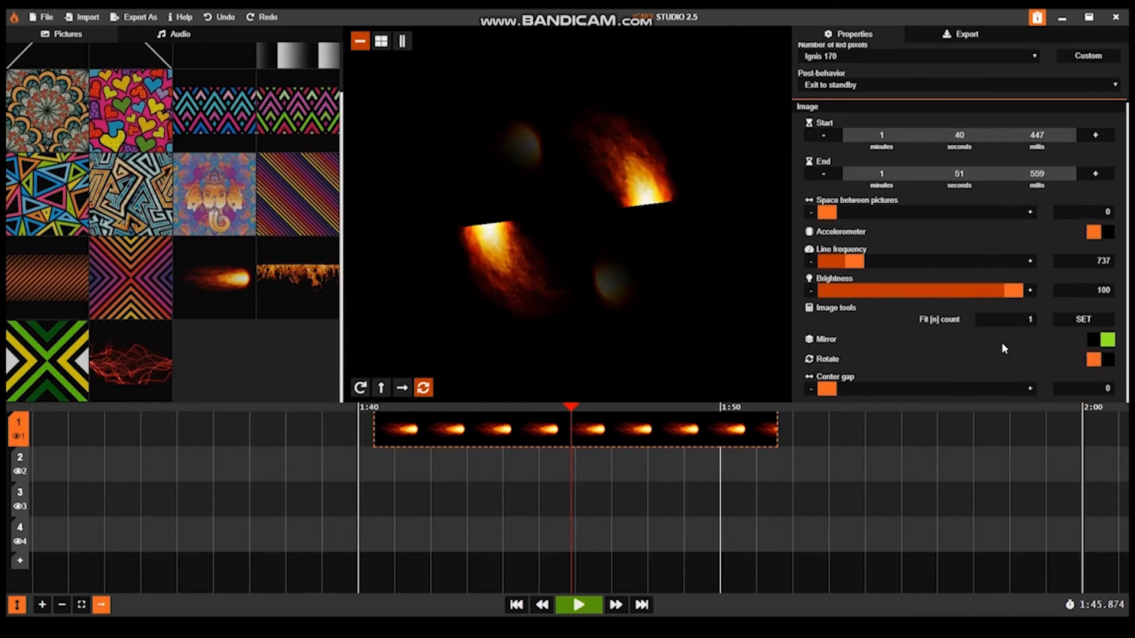
{"action": "left_click", "coordinate": [1095, 361]}
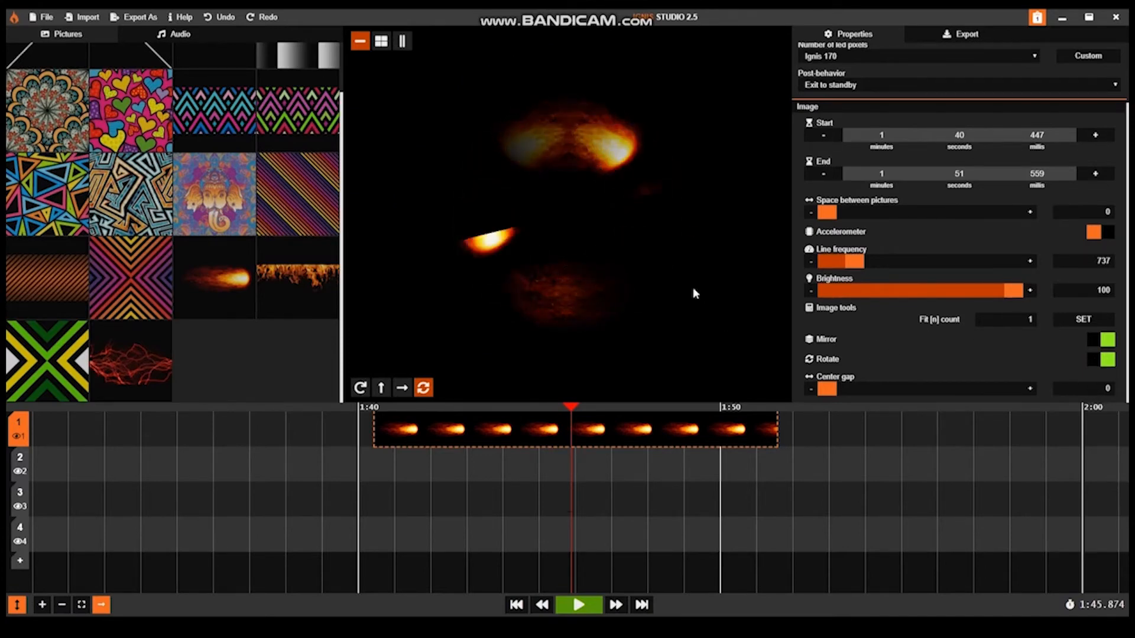
{"action": "left_click", "coordinate": [401, 389]}
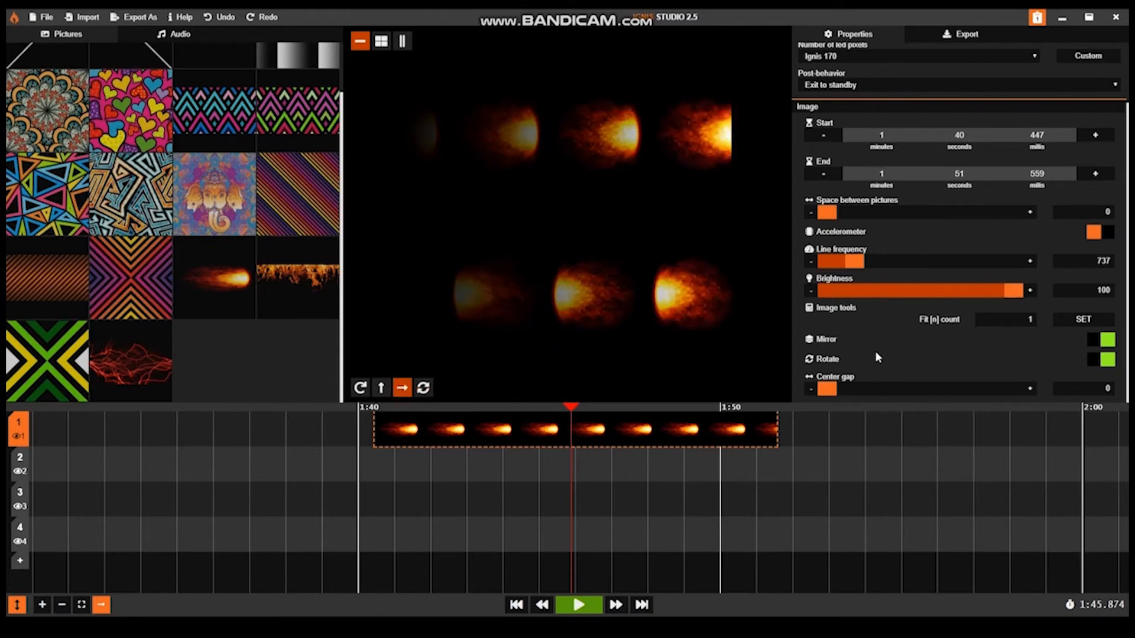
{"action": "left_click", "coordinate": [843, 261]}
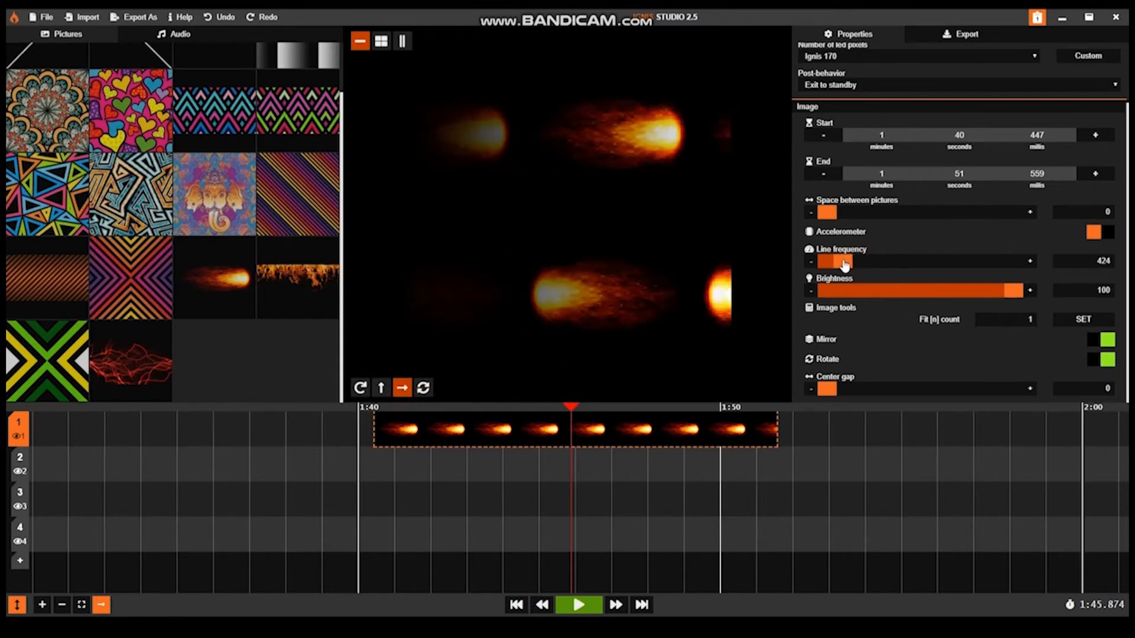
Step: Compare the fireball preview with Rotate off and on, leaving both Rotate and Mirror turned off
{"action": "left_click", "coordinate": [1101, 361]}
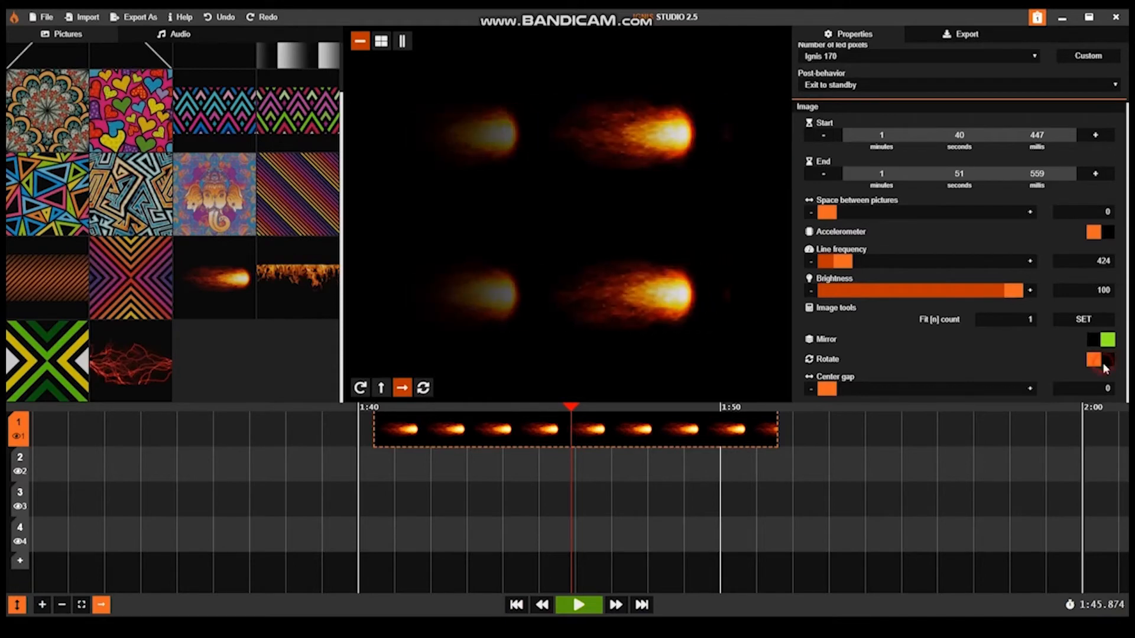
{"action": "left_click", "coordinate": [1104, 361]}
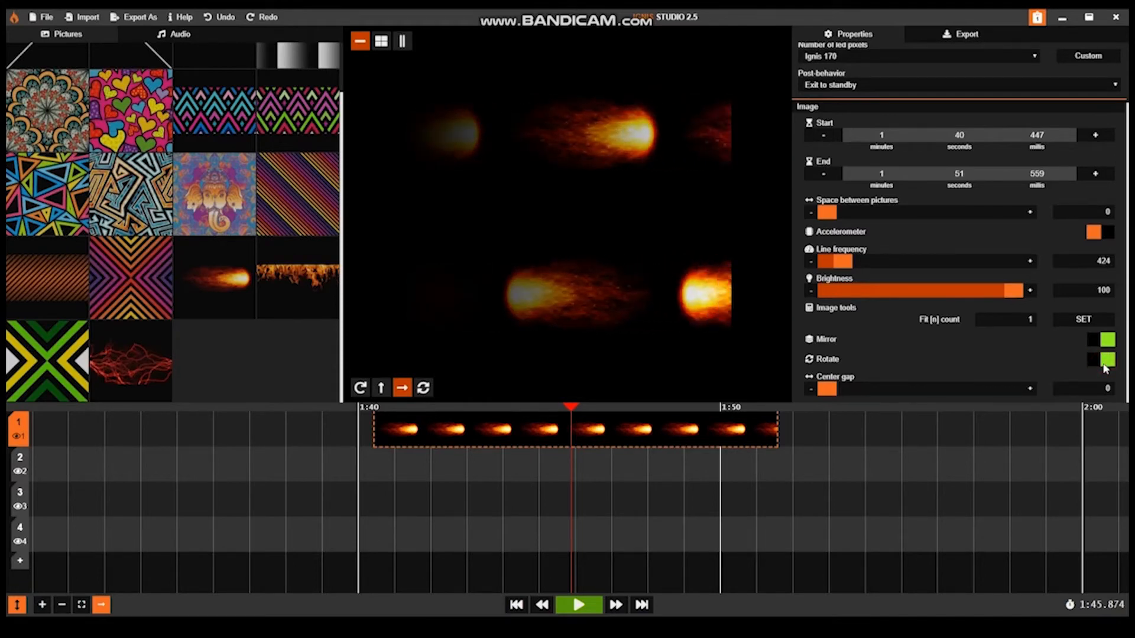
{"action": "left_click", "coordinate": [1104, 360]}
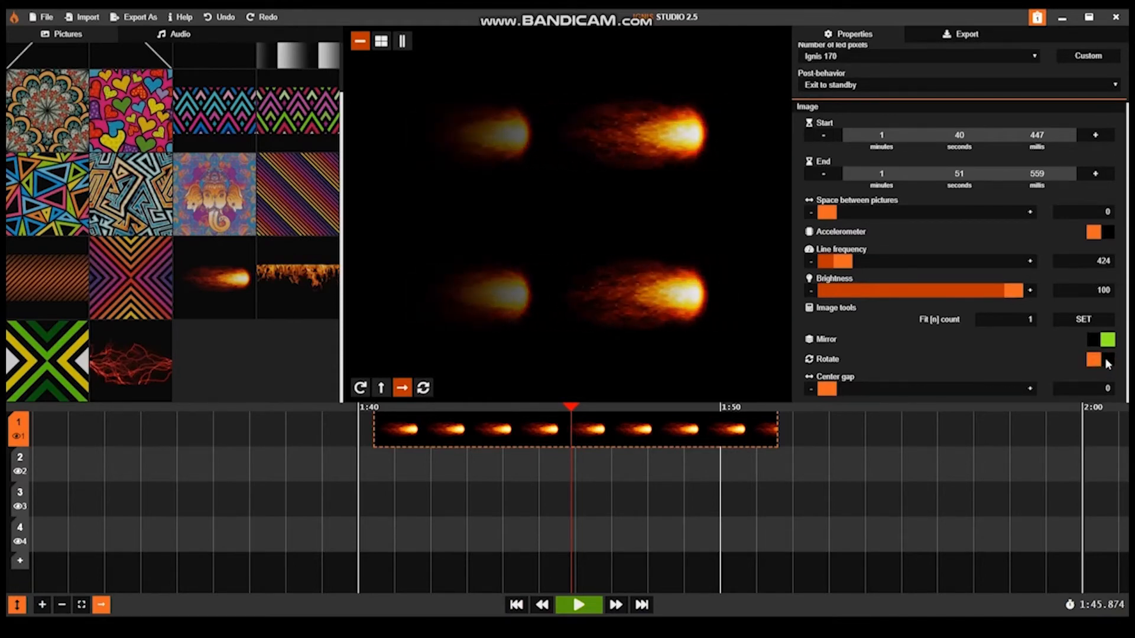
{"action": "left_click", "coordinate": [1109, 341]}
{"action": "scroll", "coordinate": [1105, 340], "scroll_direction": "up", "scroll_amount": 1}
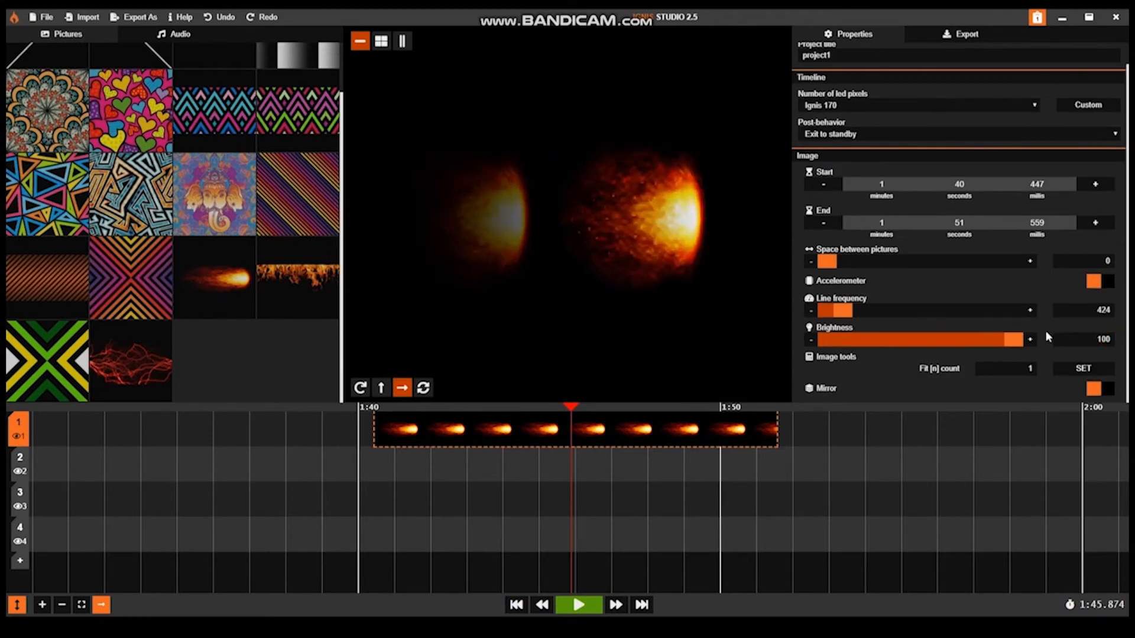
Step: Set up the export for timeline 1 with the IGNIS Pixel PoiPoi Mem USB Device on D: as target
{"action": "left_click", "coordinate": [935, 34]}
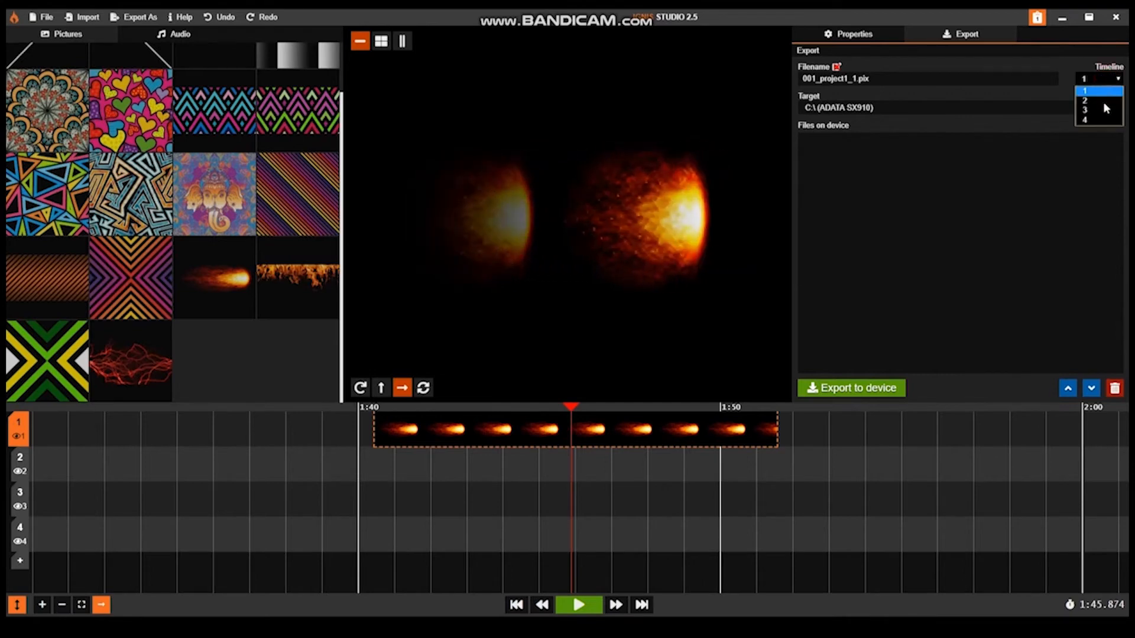
{"action": "left_click", "coordinate": [1102, 120]}
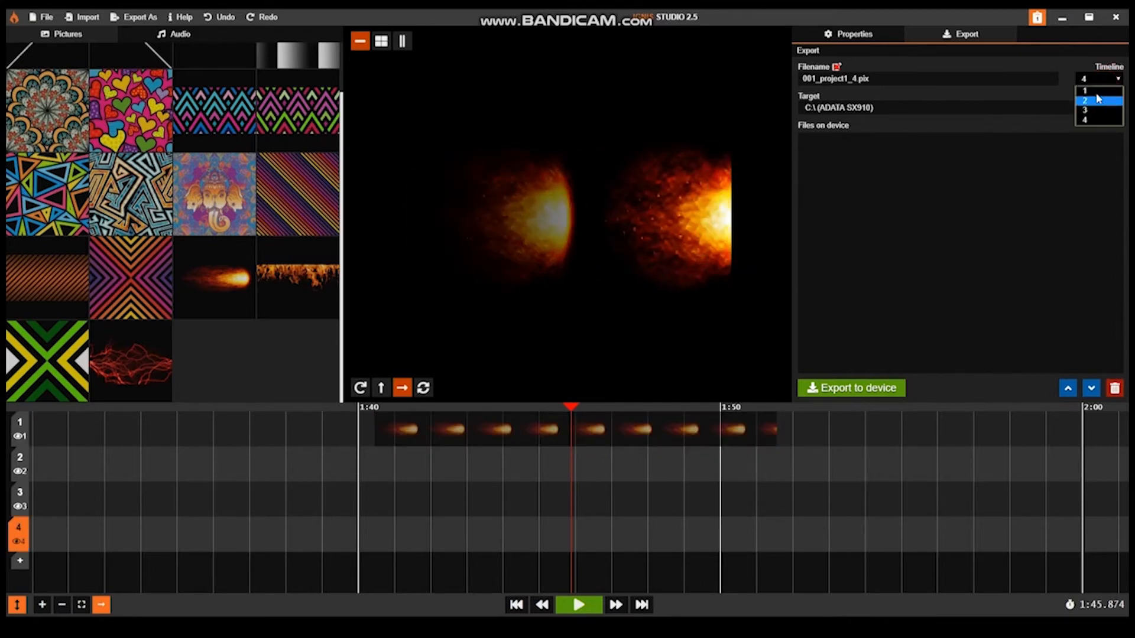
{"action": "left_click", "coordinate": [1096, 91]}
{"action": "left_click", "coordinate": [974, 109]}
{"action": "left_click", "coordinate": [945, 142]}
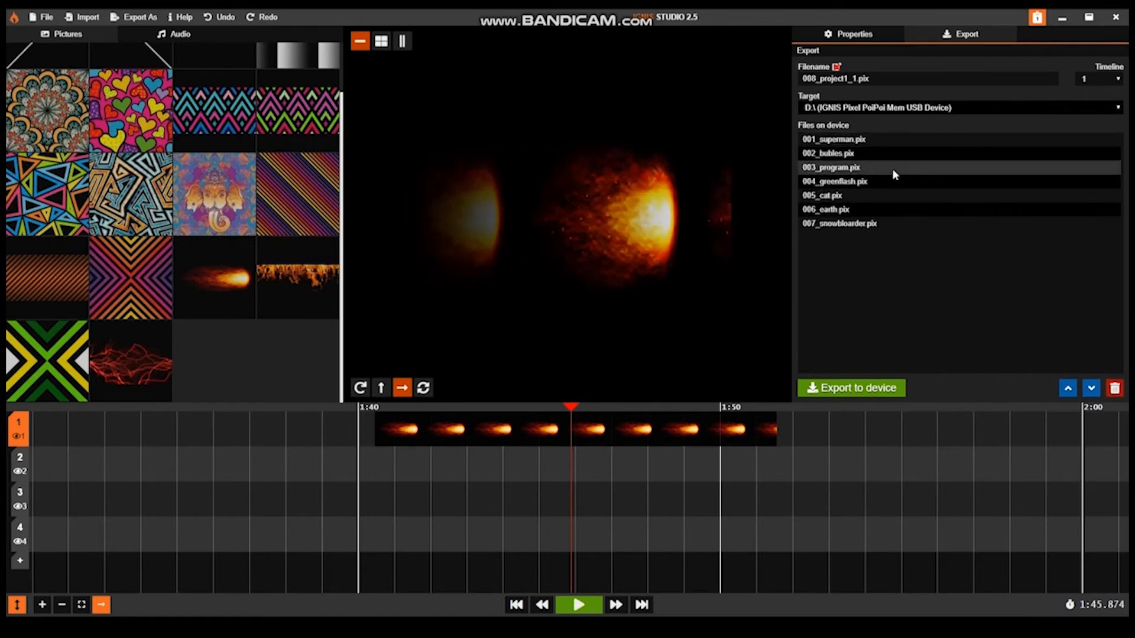
Step: Try manual editing of the export filename, restore automatic naming, and export 008_project1_1.pix to the device
{"action": "left_click", "coordinate": [844, 75]}
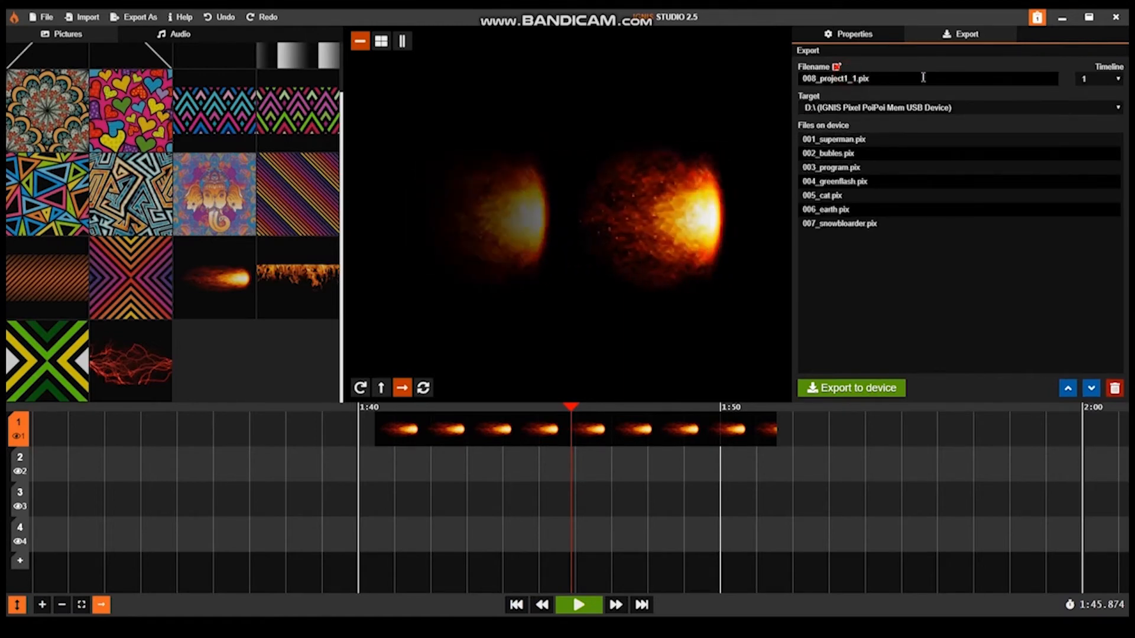
{"action": "left_click", "coordinate": [837, 68]}
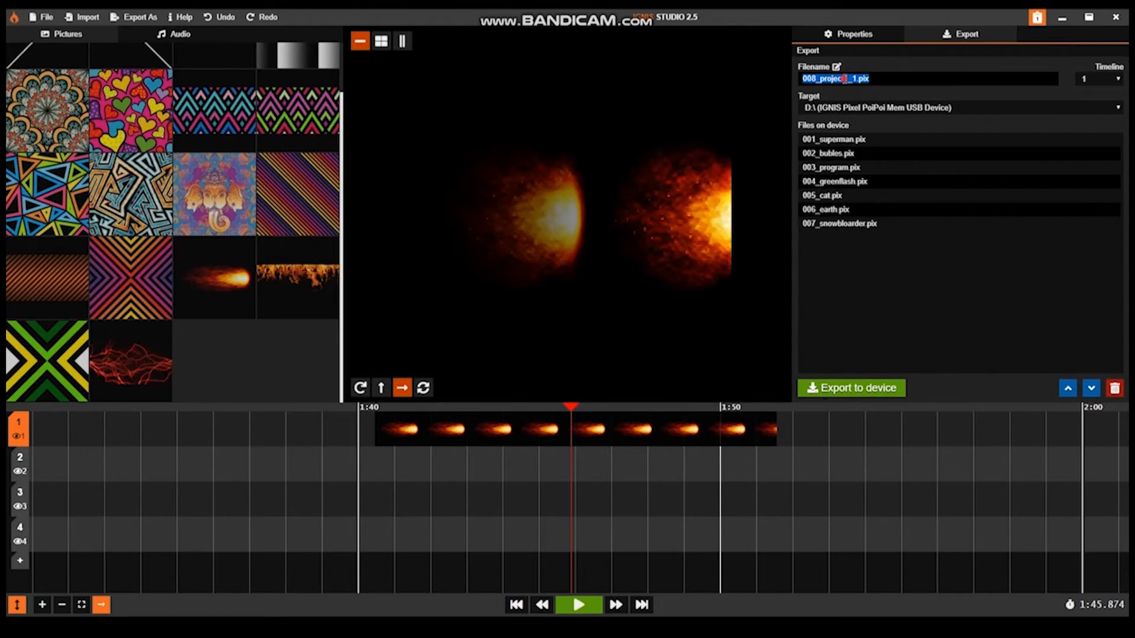
{"action": "left_click", "coordinate": [845, 79]}
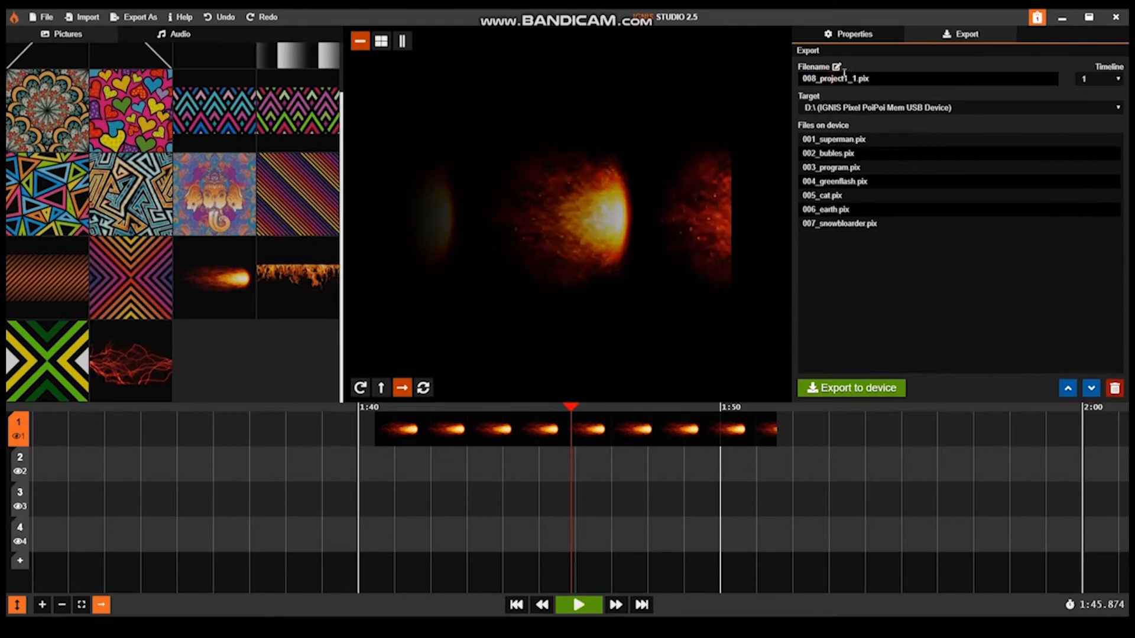
{"action": "left_click", "coordinate": [837, 68]}
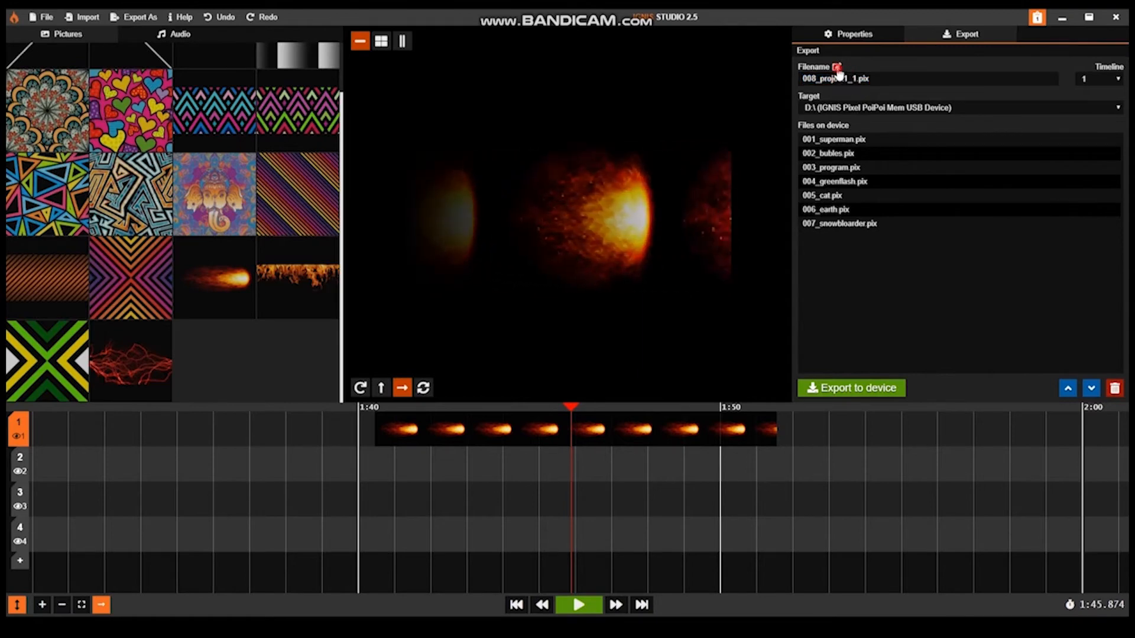
{"action": "left_click", "coordinate": [879, 389]}
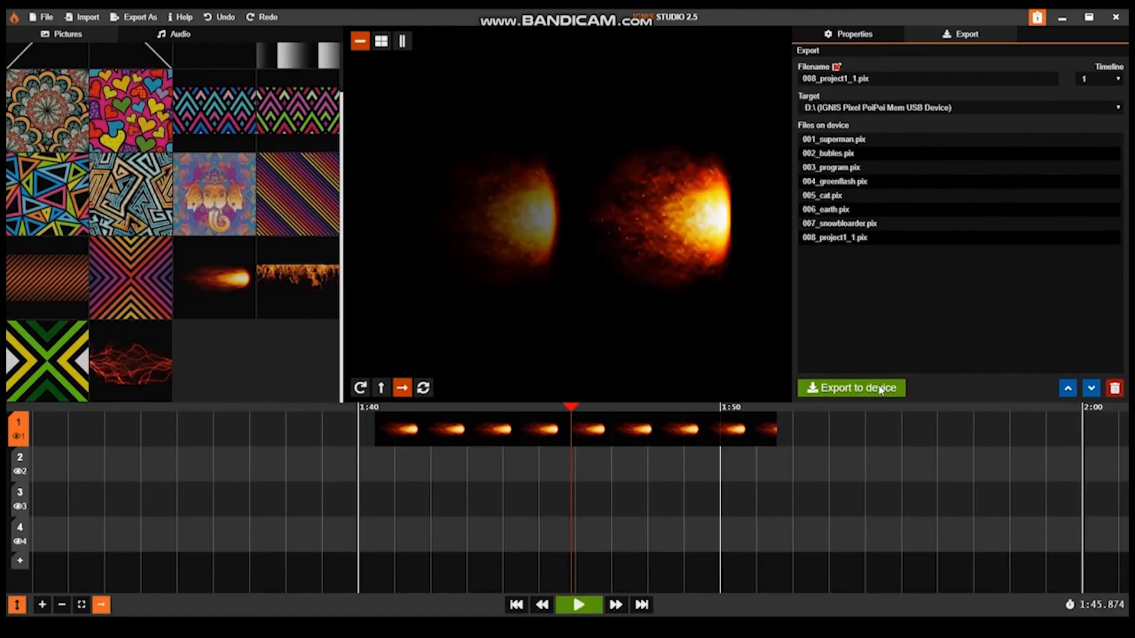
Step: Reorder the device's files by moving 007_snowbloarder.pix up to third place and 005_greenflash.pix down to last place
{"action": "left_click", "coordinate": [842, 242]}
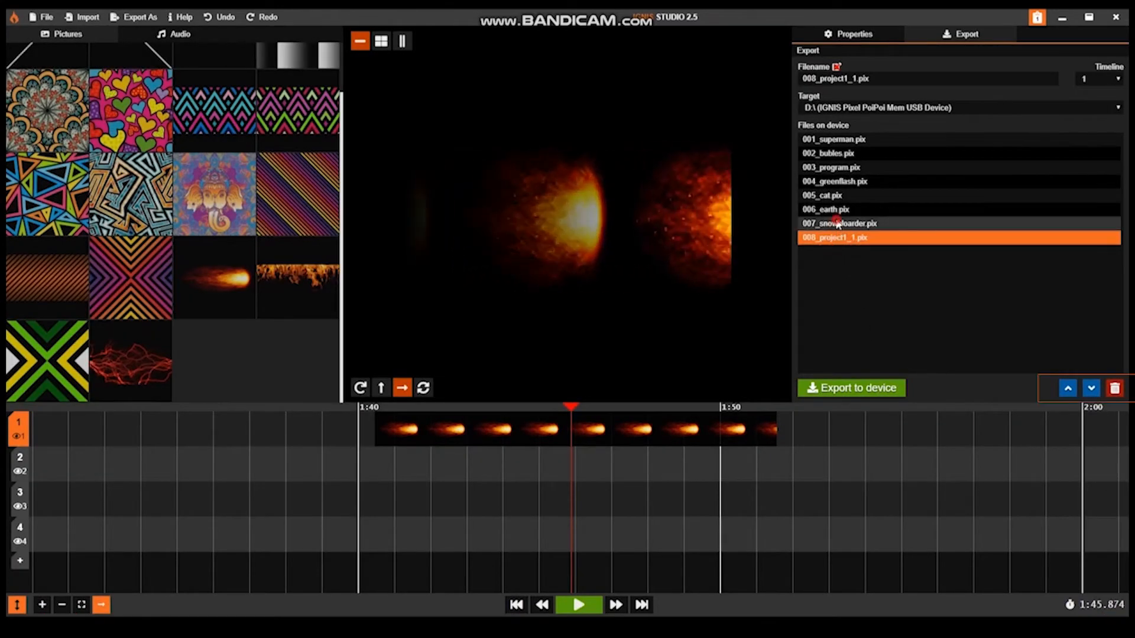
{"action": "key", "text": "Up"}
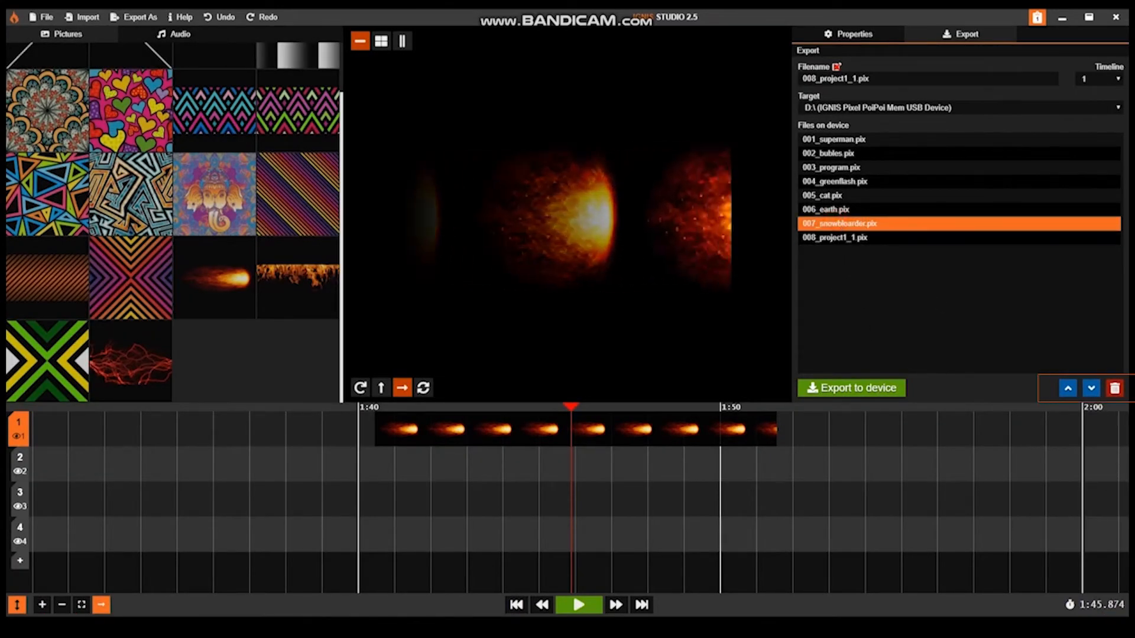
{"action": "left_click", "coordinate": [1067, 387]}
{"action": "left_click", "coordinate": [1067, 388]}
{"action": "left_click", "coordinate": [1067, 388]}
{"action": "left_click", "coordinate": [1067, 388]}
{"action": "left_click", "coordinate": [863, 196]}
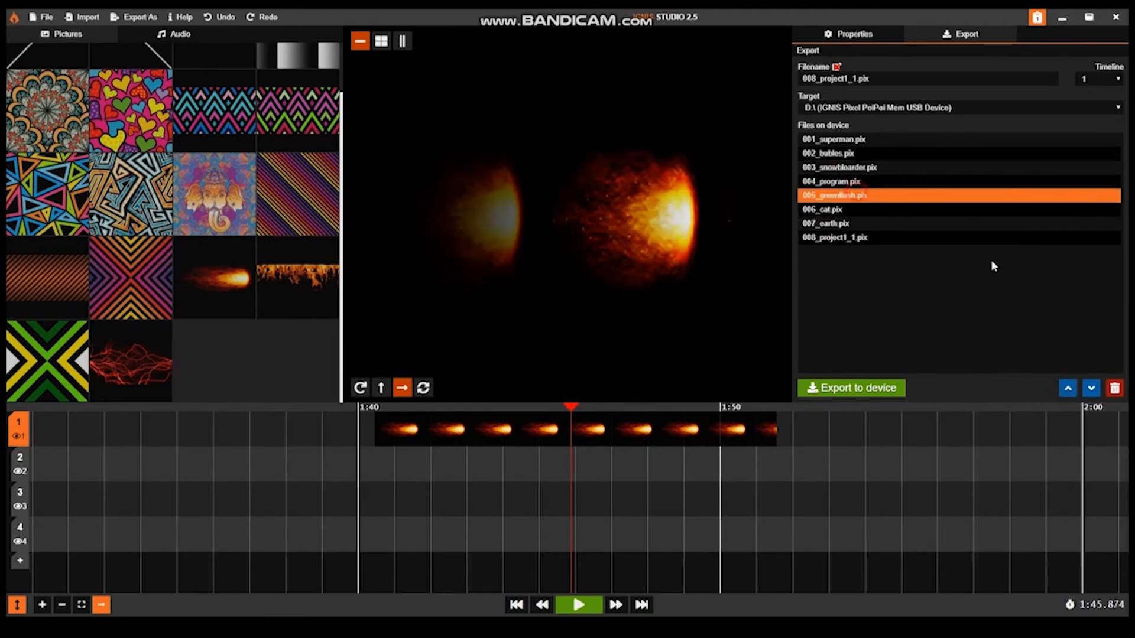
{"action": "left_click", "coordinate": [1090, 388]}
{"action": "left_click", "coordinate": [1090, 388]}
{"action": "left_click", "coordinate": [1090, 388]}
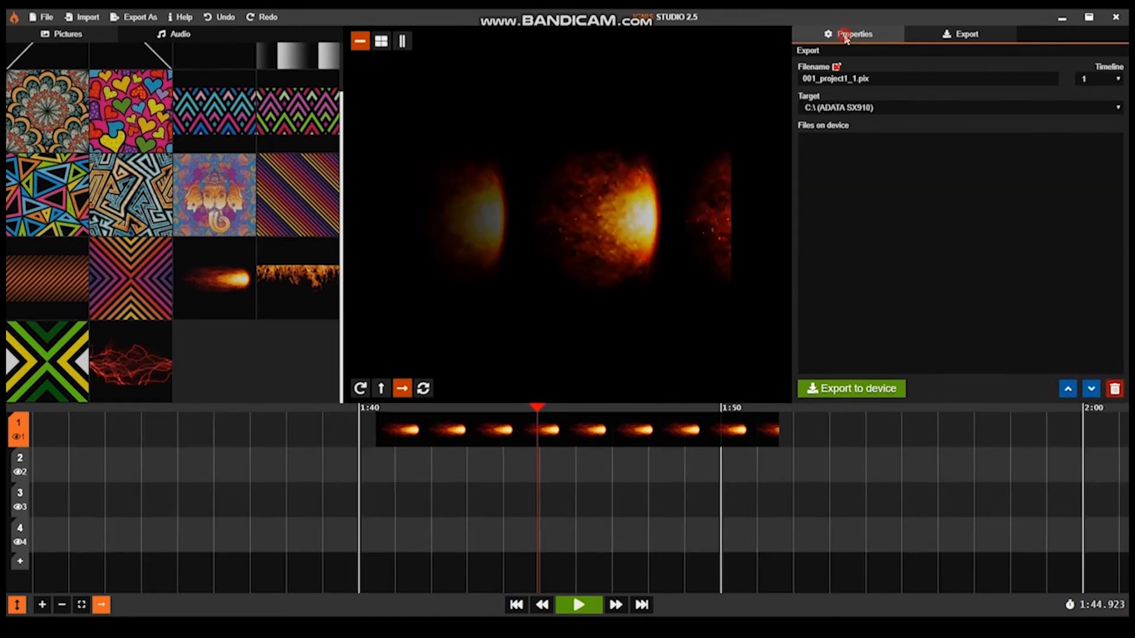
Step: Place the flames picture on timeline 2 from about 1:35.6 to 1:49.6, and extend the fireball clip's start back to about 1:35
{"action": "left_click", "coordinate": [845, 35]}
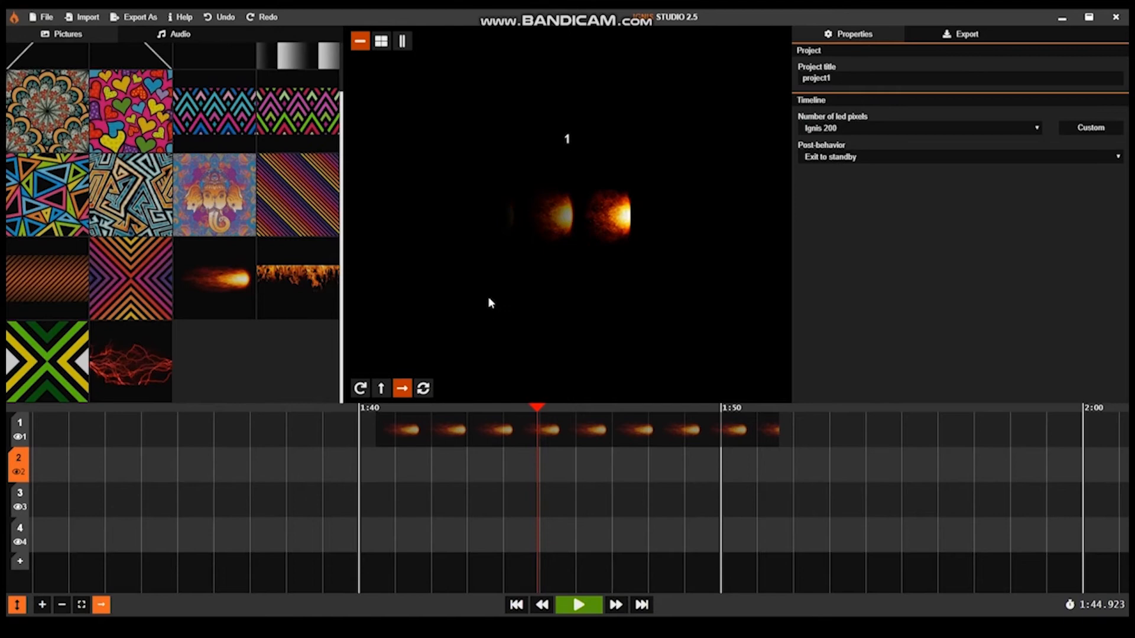
{"action": "left_click", "coordinate": [274, 283]}
{"action": "left_click_drag", "start_coordinate": [201, 468], "coordinate": [708, 477]}
{"action": "left_click", "coordinate": [388, 430]}
{"action": "left_click", "coordinate": [384, 434]}
{"action": "left_click_drag", "start_coordinate": [377, 426], "coordinate": [176, 427]}
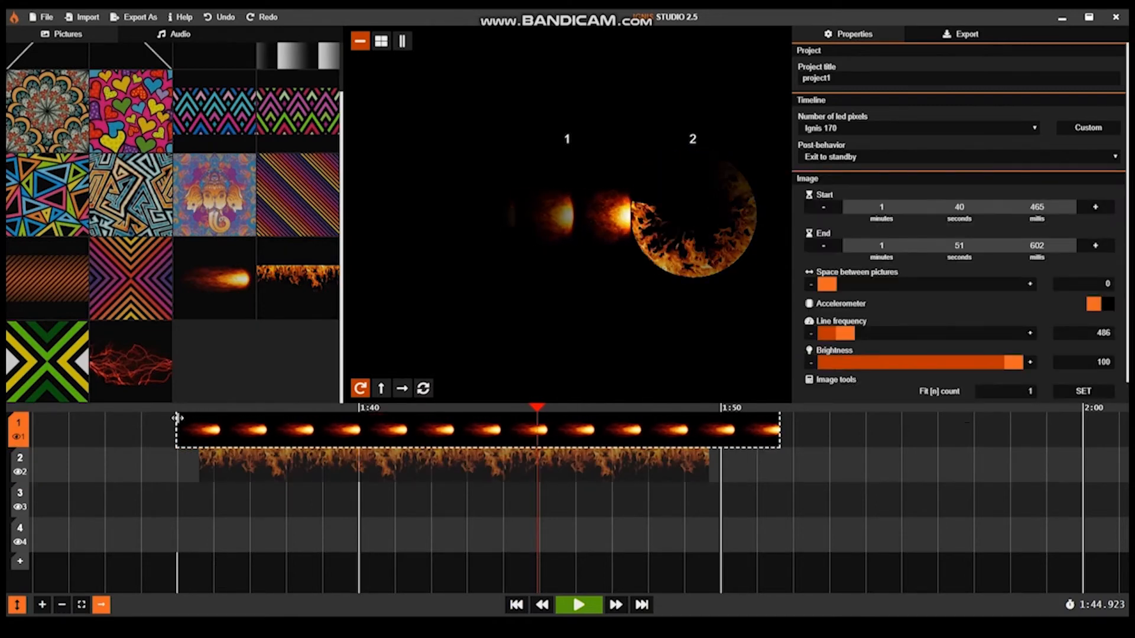
Step: Place the hearts picture on timeline 3 ending at 1:51.250, and two red lightning clips on timeline 4, the second from 1:40.675 to 1:45.779
{"action": "left_click", "coordinate": [203, 277]}
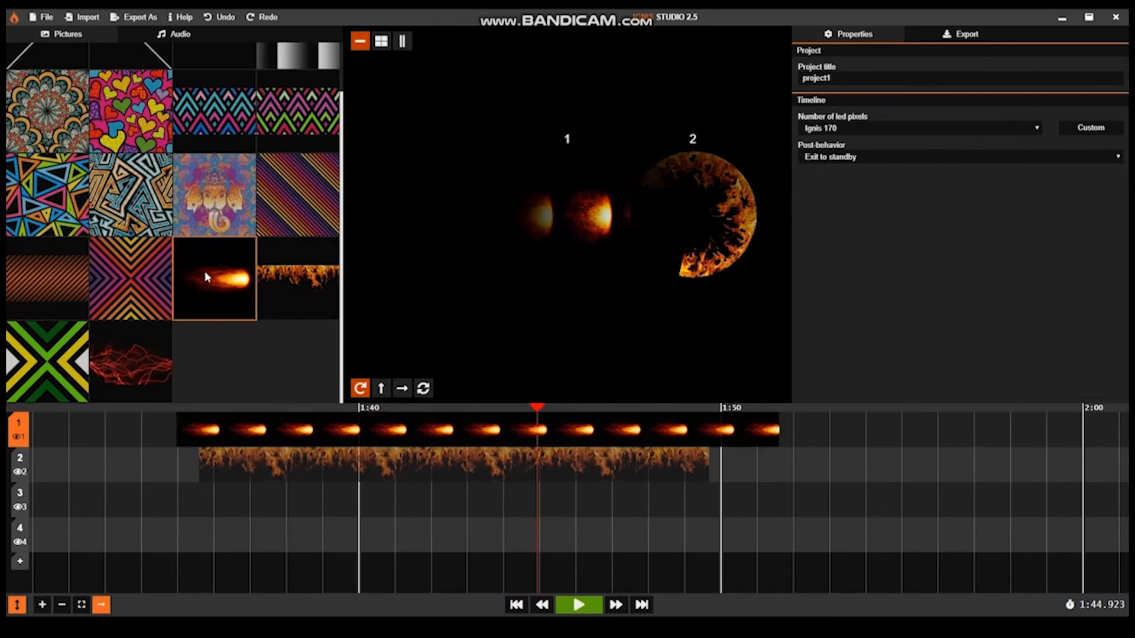
{"action": "left_click_drag", "start_coordinate": [131, 144], "coordinate": [151, 500]}
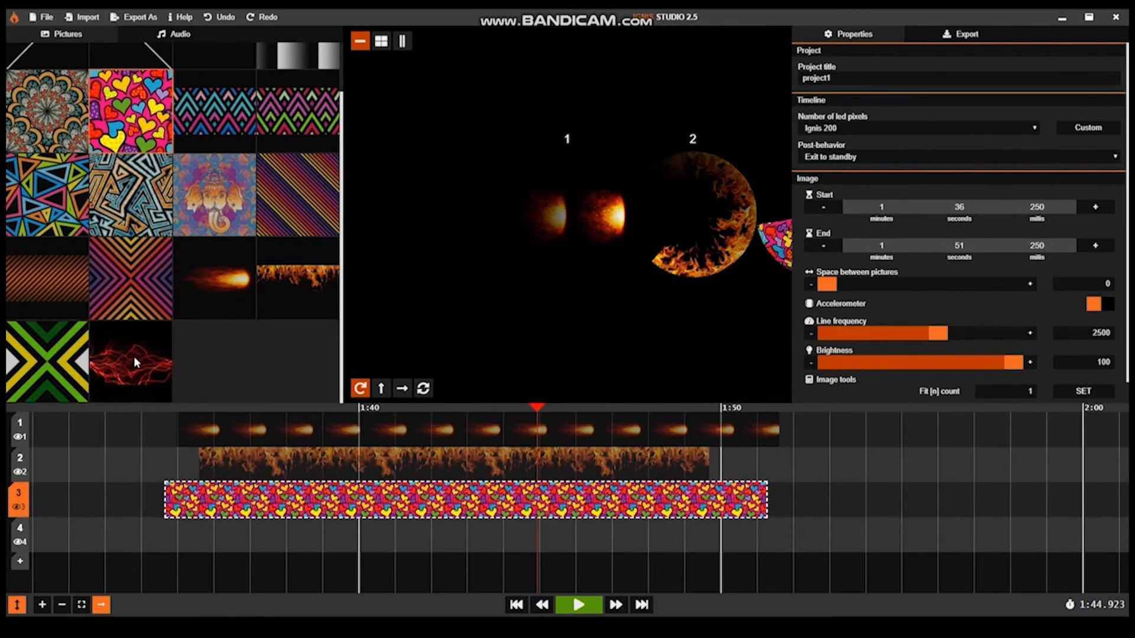
{"action": "left_click", "coordinate": [133, 356]}
{"action": "left_click_drag", "start_coordinate": [172, 544], "coordinate": [567, 544]}
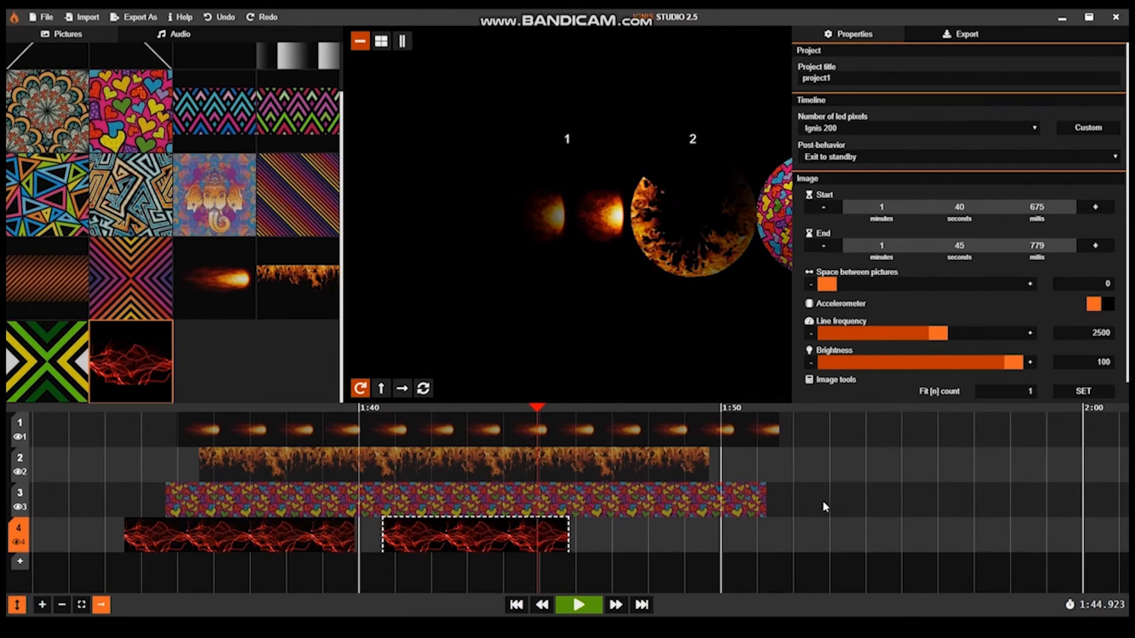
Step: Place red lightning clips on timelines 3 and 1 from about 1:53, and the green-yellow diamond picture on timeline 2 from 1:45.649 to 1:53.272
{"action": "left_click_drag", "start_coordinate": [824, 505], "coordinate": [929, 503]}
{"action": "left_click_drag", "start_coordinate": [827, 442], "coordinate": [1028, 445]}
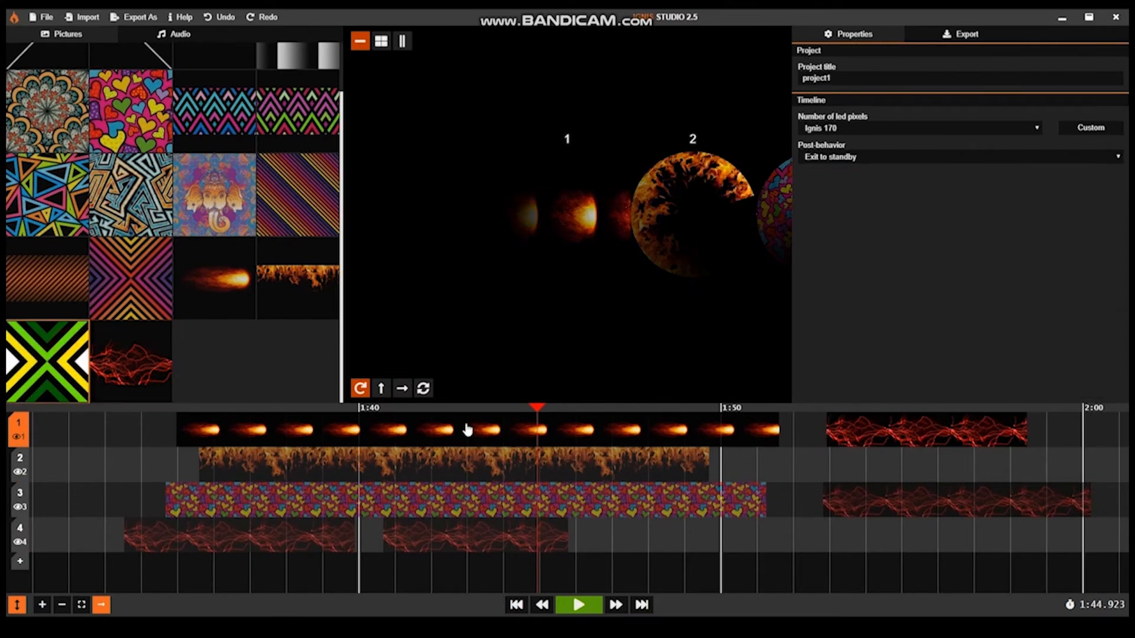
{"action": "left_click_drag", "start_coordinate": [840, 467], "coordinate": [563, 468]}
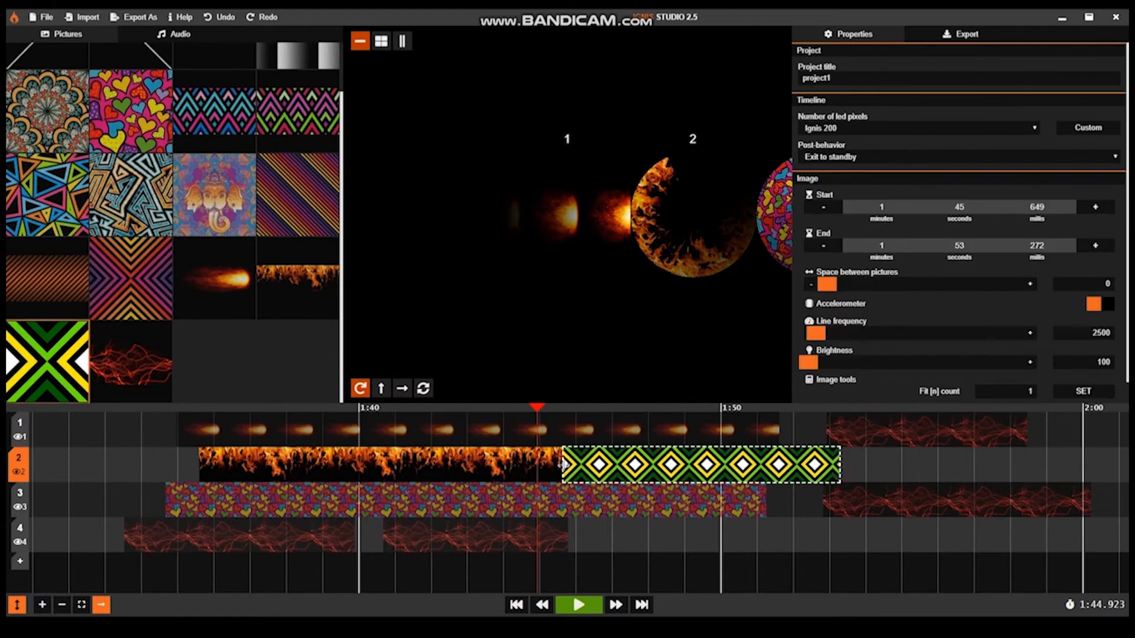
Step: Extend the green-yellow diamond clip's start on timeline 2 back to 1:41.773, and extend the flames clip's end over it to 1:44.721
{"action": "left_click_drag", "start_coordinate": [562, 465], "coordinate": [423, 467]}
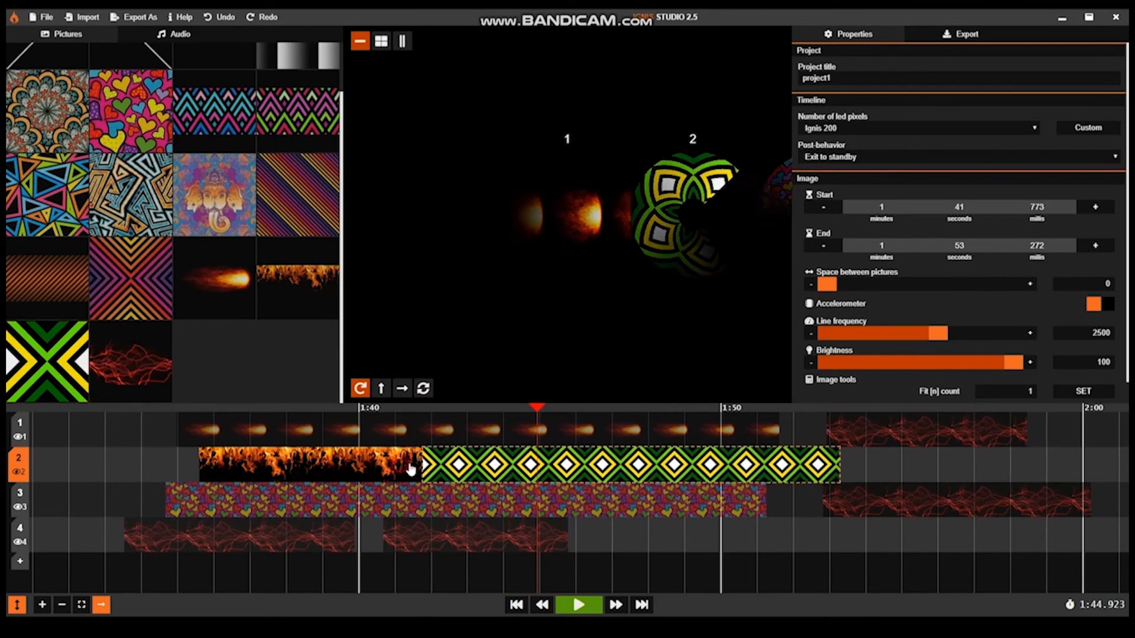
{"action": "left_click", "coordinate": [406, 464]}
{"action": "left_click_drag", "start_coordinate": [423, 464], "coordinate": [529, 464]}
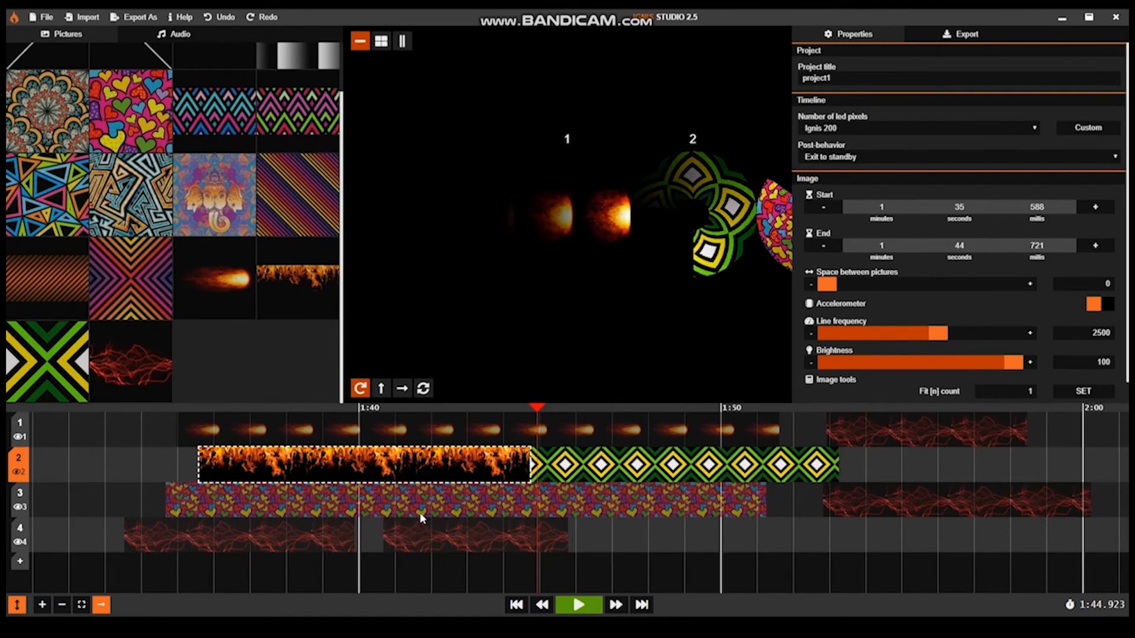
{"action": "left_click", "coordinate": [152, 353]}
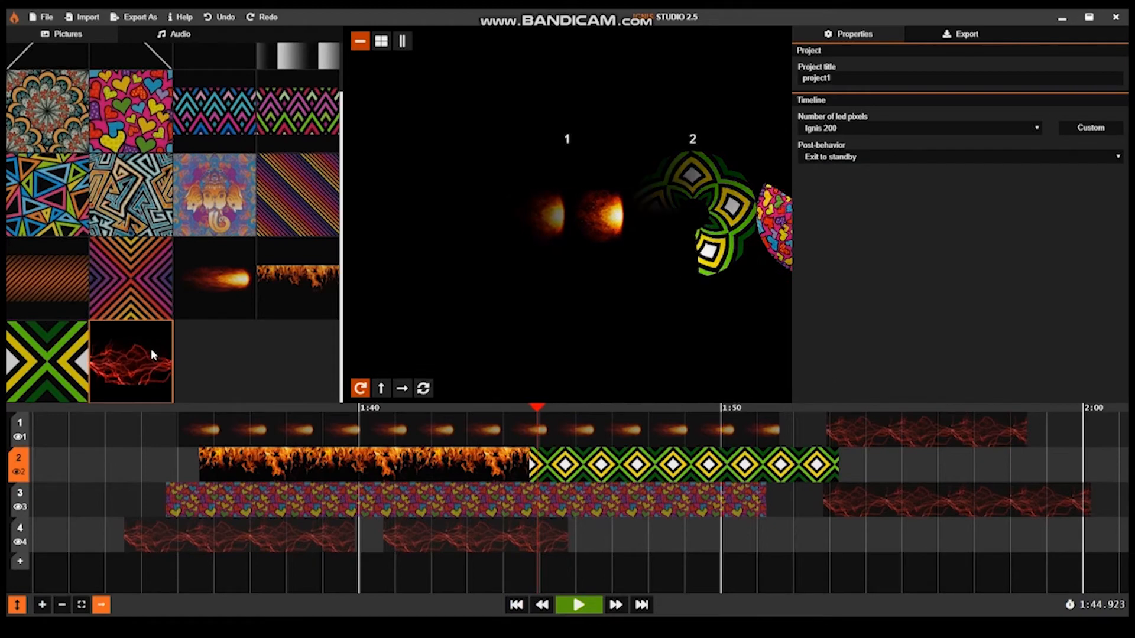
Step: Copy the flames clip from timeline 2 and paste it at the same time position on timelines 3 and 4, overwriting the existing clips
{"action": "left_click", "coordinate": [238, 474]}
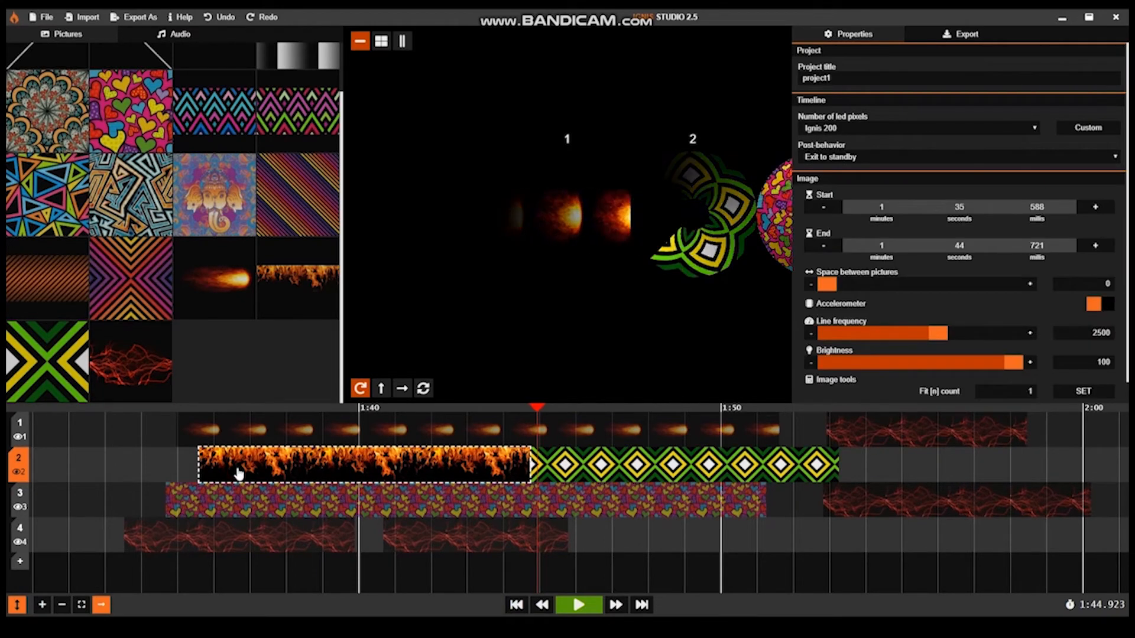
{"action": "key", "text": "ctrl+c"}
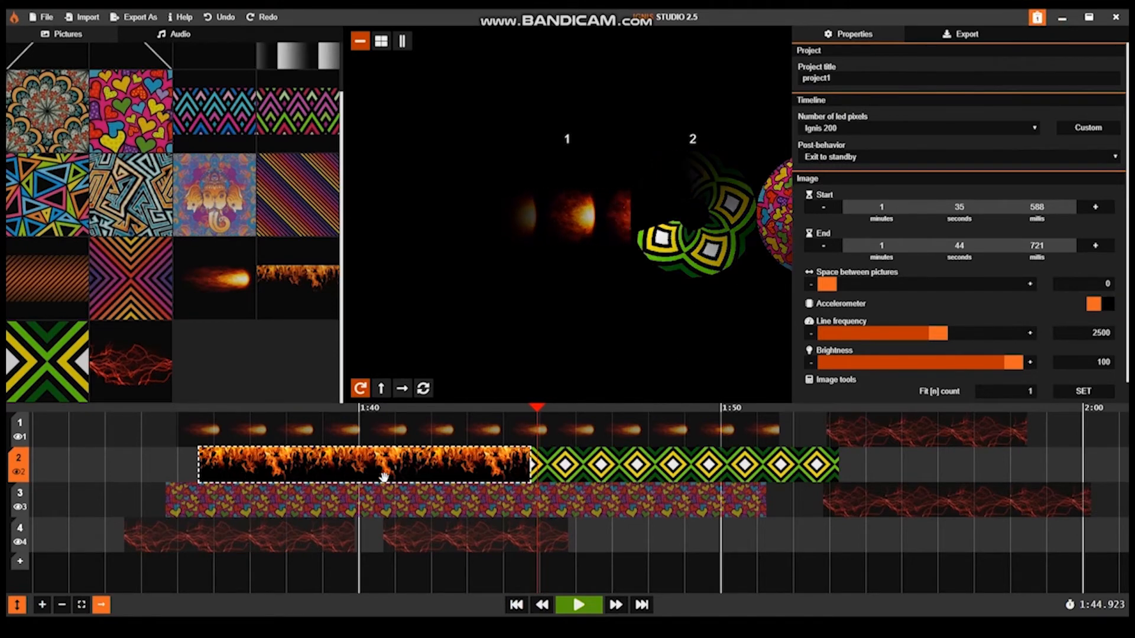
{"action": "left_click", "coordinate": [225, 508]}
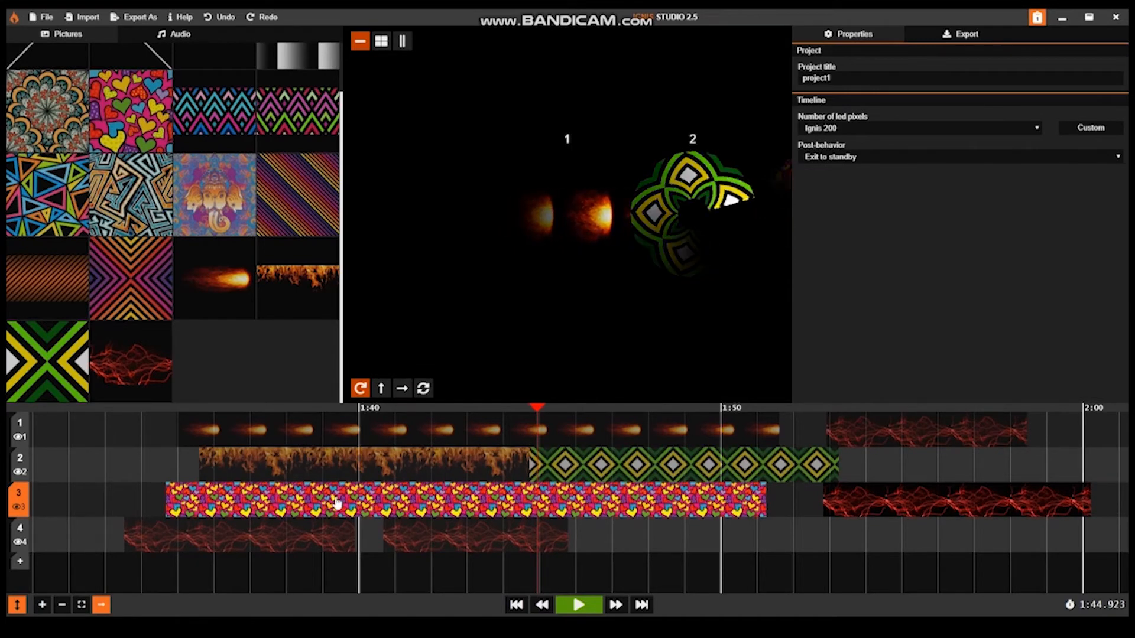
{"action": "key", "text": "ctrl+shift+v"}
{"action": "left_click", "coordinate": [322, 532]}
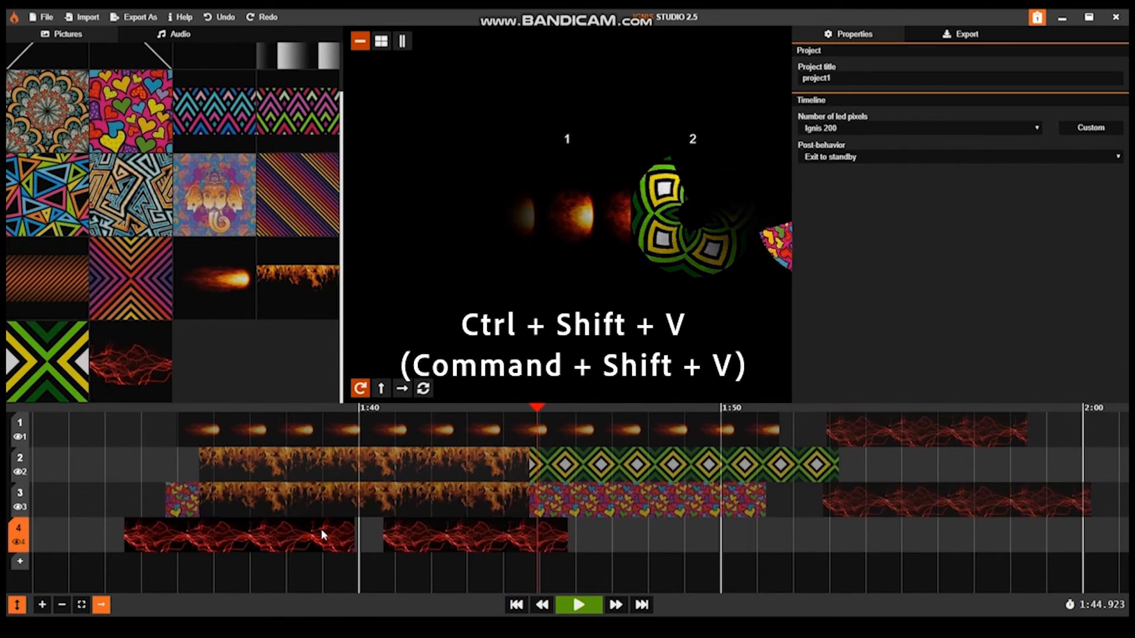
{"action": "key", "text": "ctrl+shift+v"}
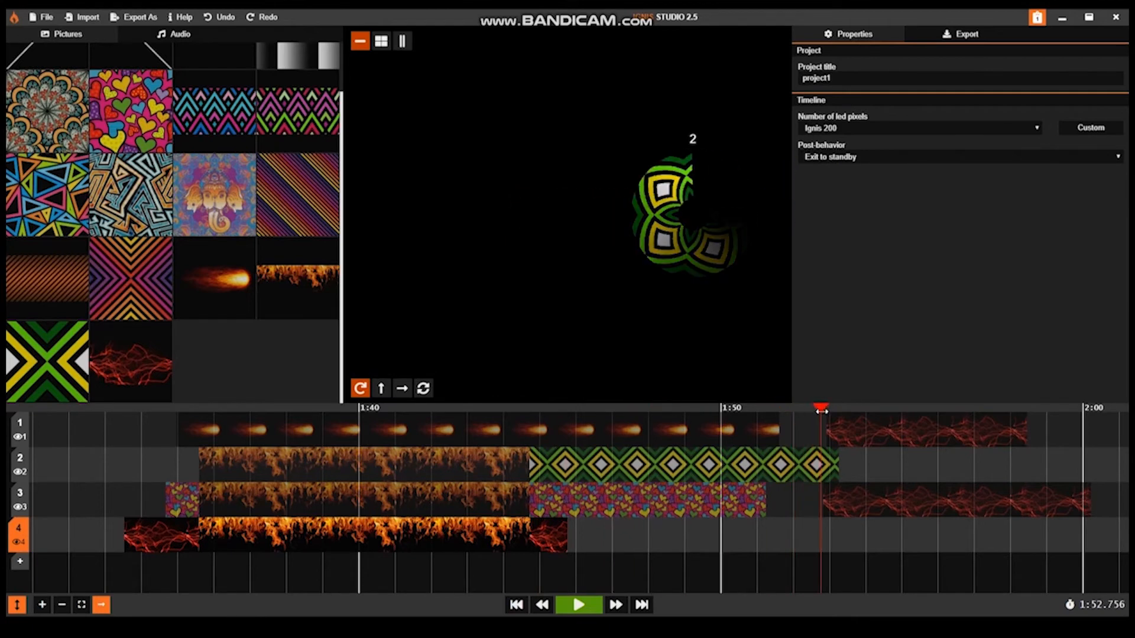
Step: Move the playhead to 1:52.560, try pasting the copied flames clip there on timeline 4, and undo the paste
{"action": "scroll", "coordinate": [822, 429], "scroll_direction": "down", "scroll_amount": 2}
{"action": "left_click_drag", "start_coordinate": [821, 406], "coordinate": [816, 406]}
{"action": "key", "text": "ctrl+v"}
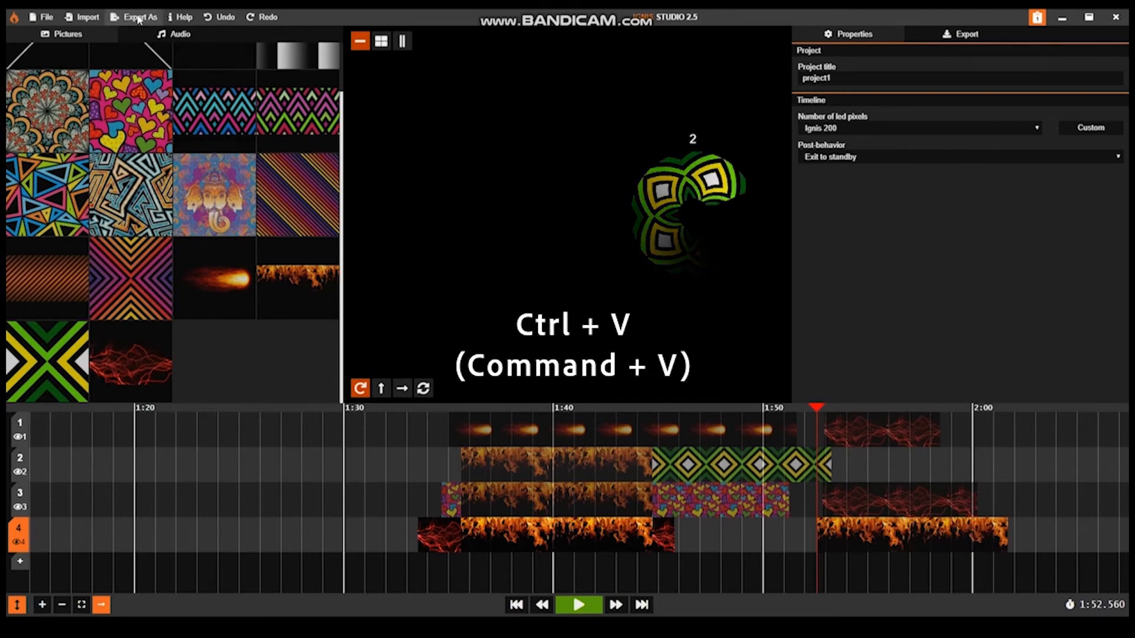
{"action": "left_click", "coordinate": [226, 18]}
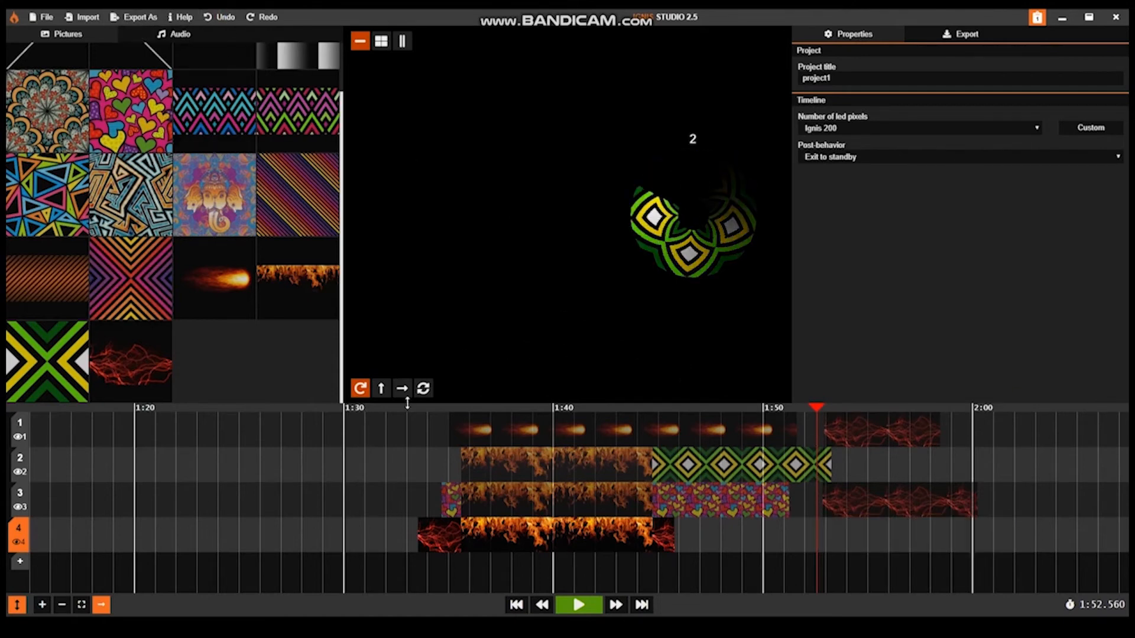
Step: Paste the copied flames clip on timeline 2 at 1:52.560 and again at 2:02.747
{"action": "left_click", "coordinate": [562, 471]}
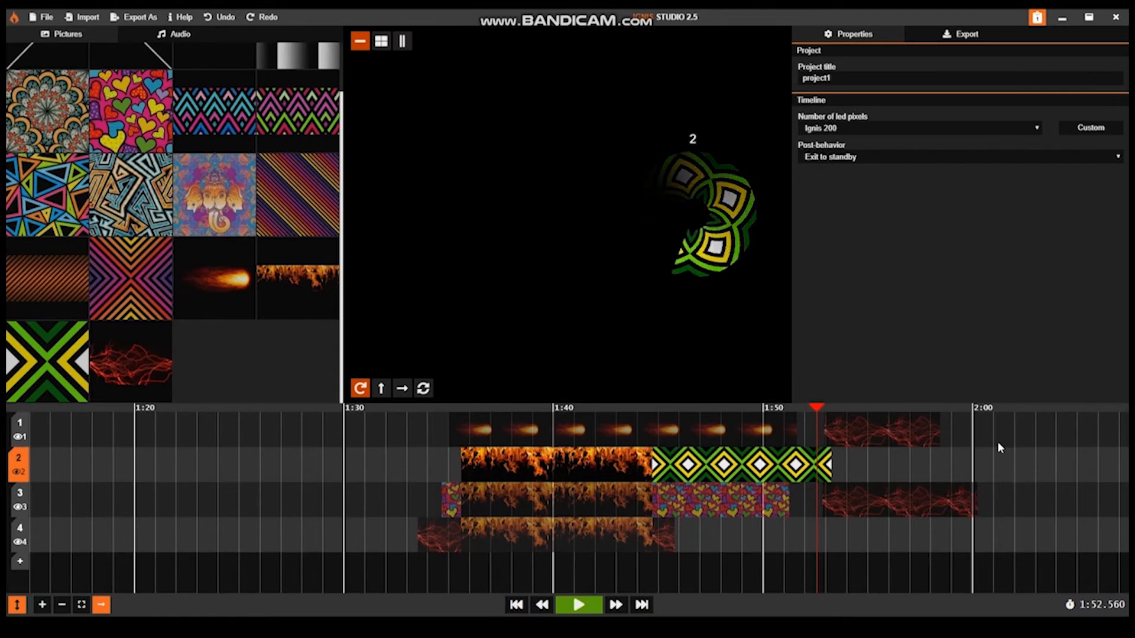
{"action": "key", "text": "ctrl+v"}
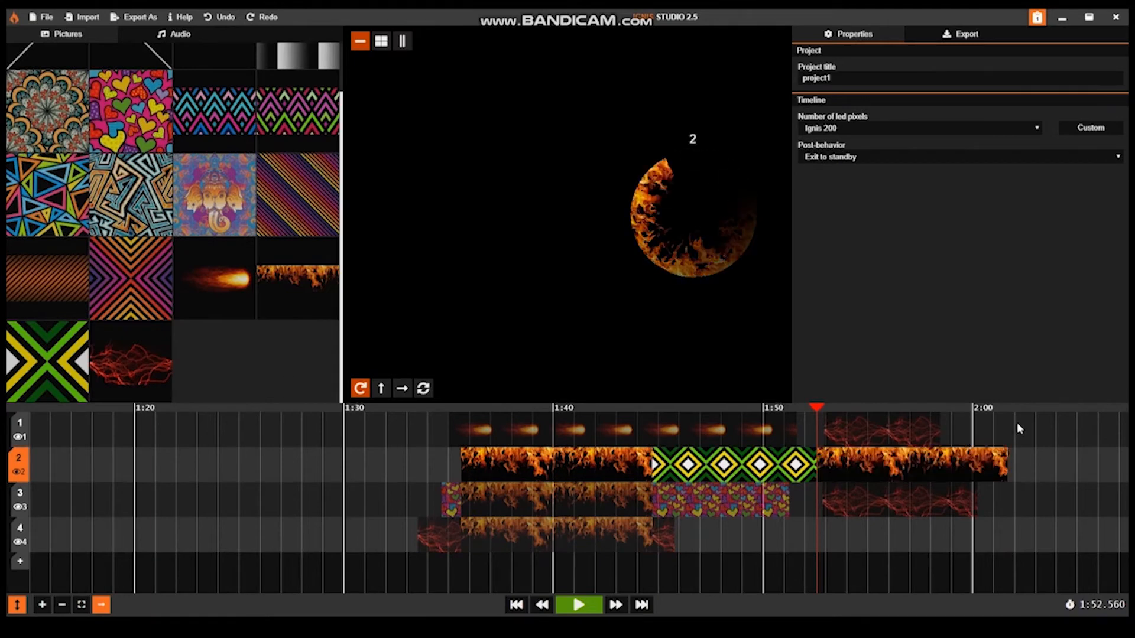
{"action": "key", "text": "ctrl+v"}
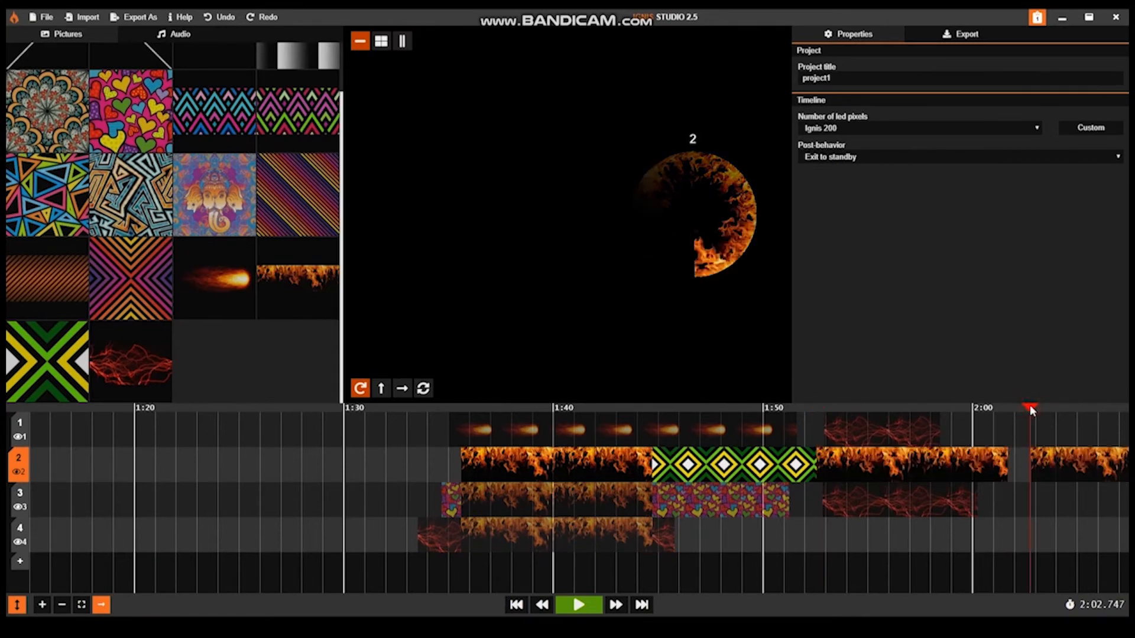
Step: Add the Chill Motivational Lo-Fi Hip-Hop Instrumental mp3 from the audio library to the audio track beneath the timelines
{"action": "scroll", "coordinate": [628, 424], "scroll_direction": "up", "scroll_amount": 3}
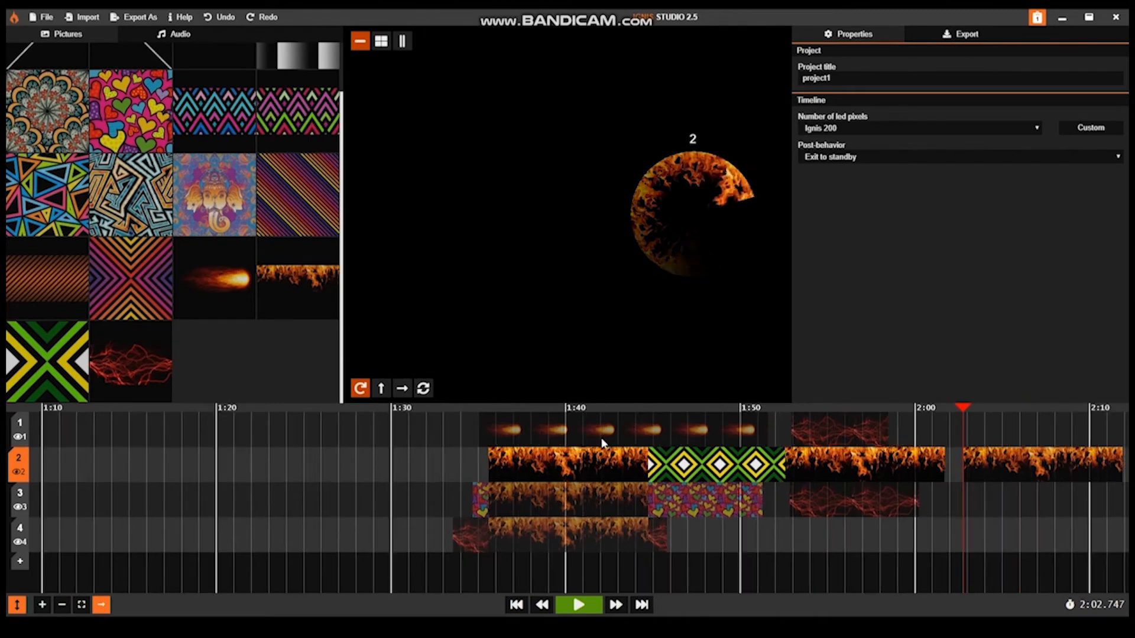
{"action": "scroll", "coordinate": [599, 433], "scroll_direction": "up", "scroll_amount": 2}
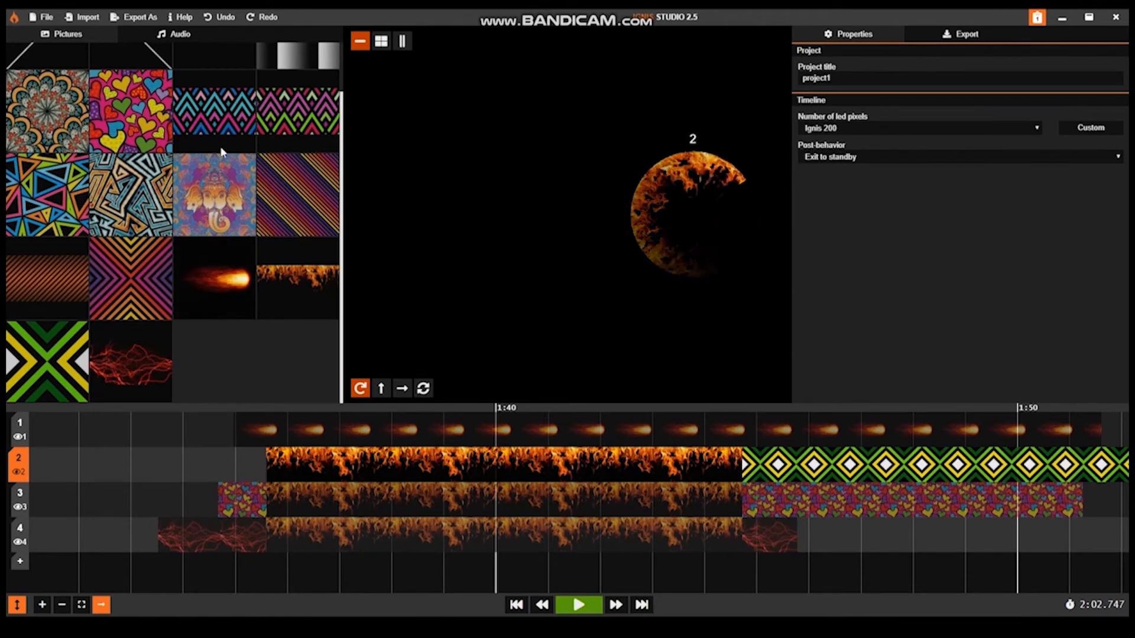
{"action": "left_click", "coordinate": [195, 36]}
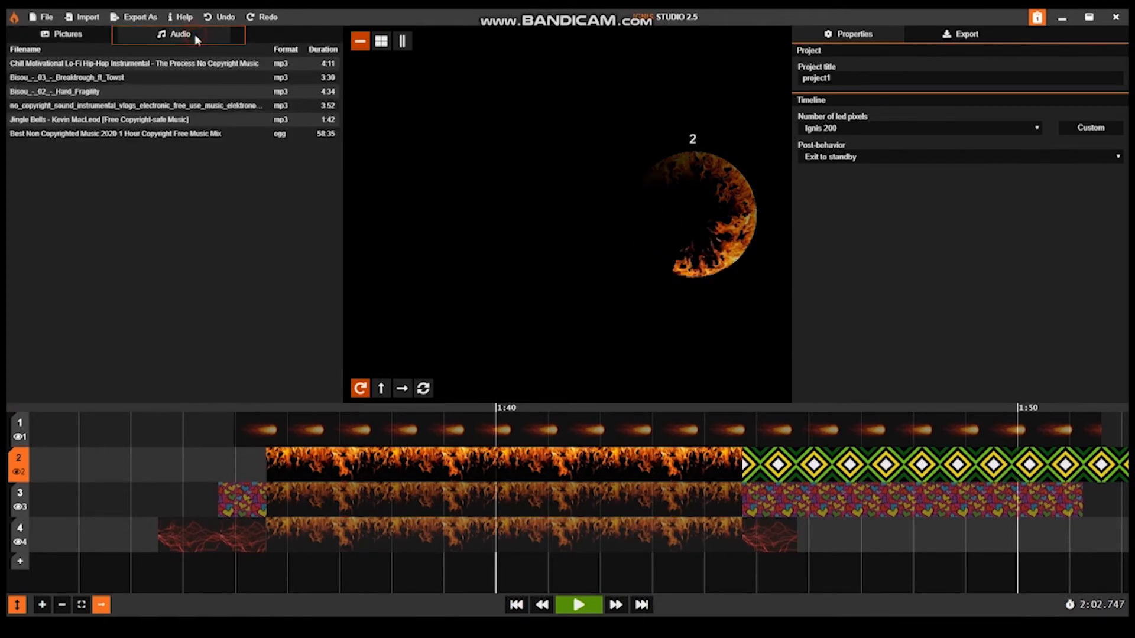
{"action": "left_click", "coordinate": [175, 69]}
{"action": "left_click_drag", "start_coordinate": [142, 67], "coordinate": [459, 545]}
{"action": "left_click_drag", "start_coordinate": [461, 582], "coordinate": [460, 582]}
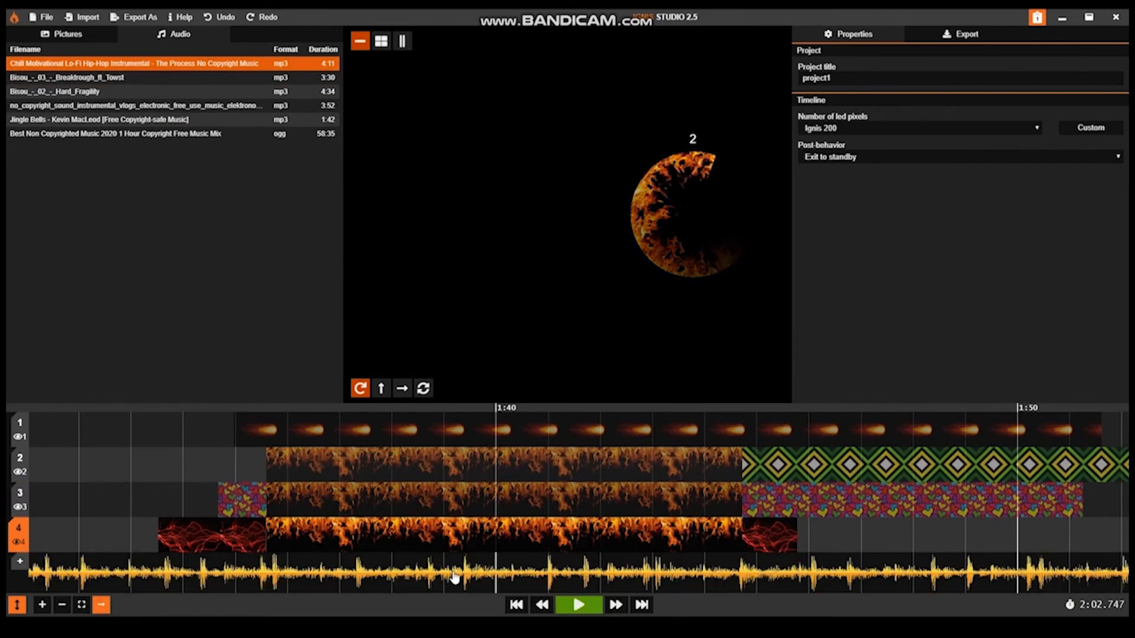
Step: Place the mandala picture on timeline 1 from 1:30.983 to 1:34.808 and the orange-purple chevron picture on timeline 2 from 1:30.602 to 1:35.245
{"action": "left_click", "coordinate": [68, 35]}
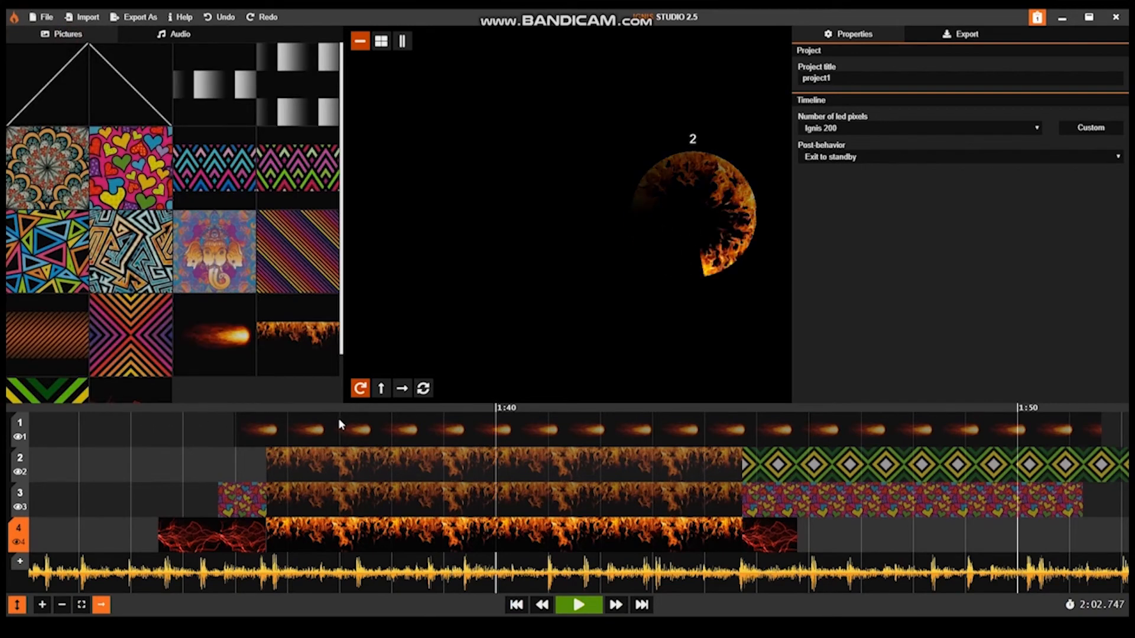
{"action": "left_click", "coordinate": [295, 412]}
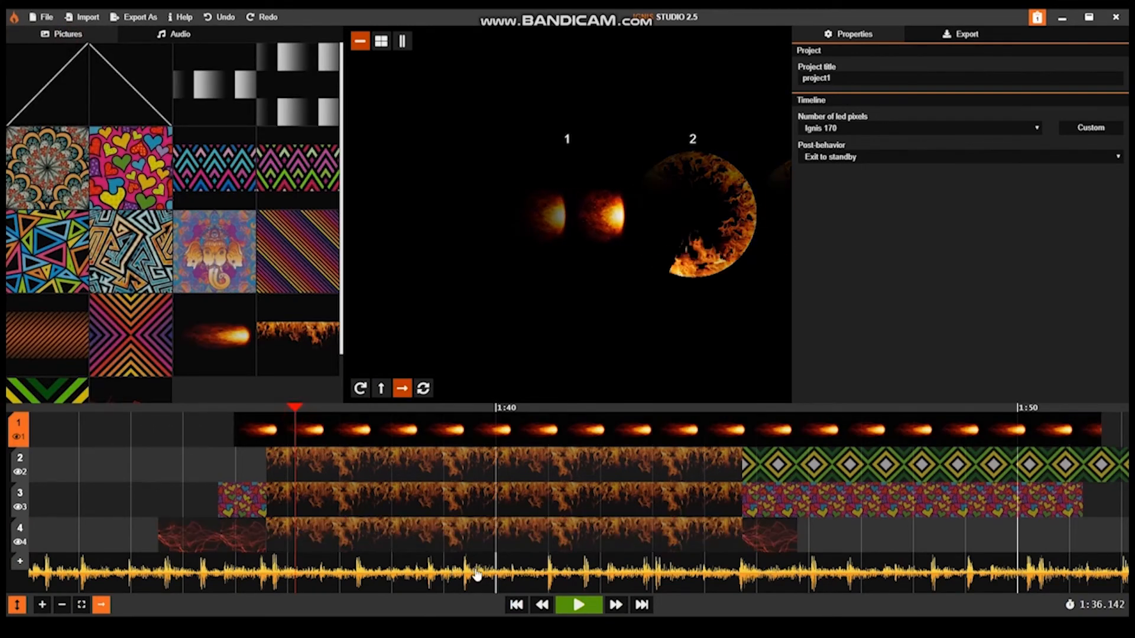
{"action": "left_click", "coordinate": [518, 605]}
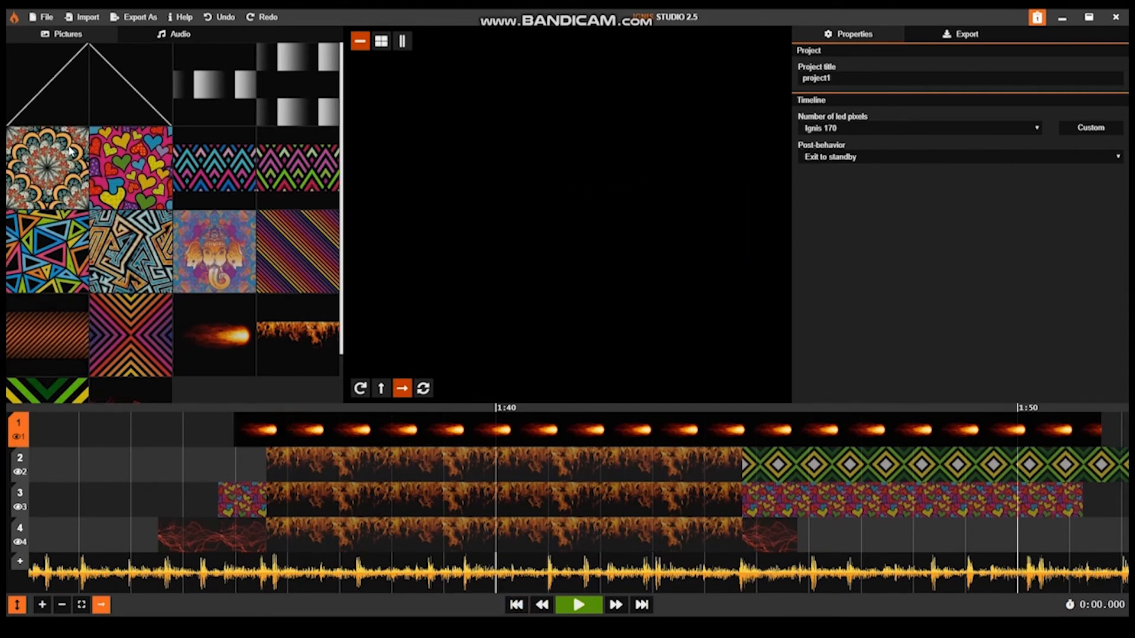
{"action": "left_click_drag", "start_coordinate": [226, 438], "coordinate": [30, 439]}
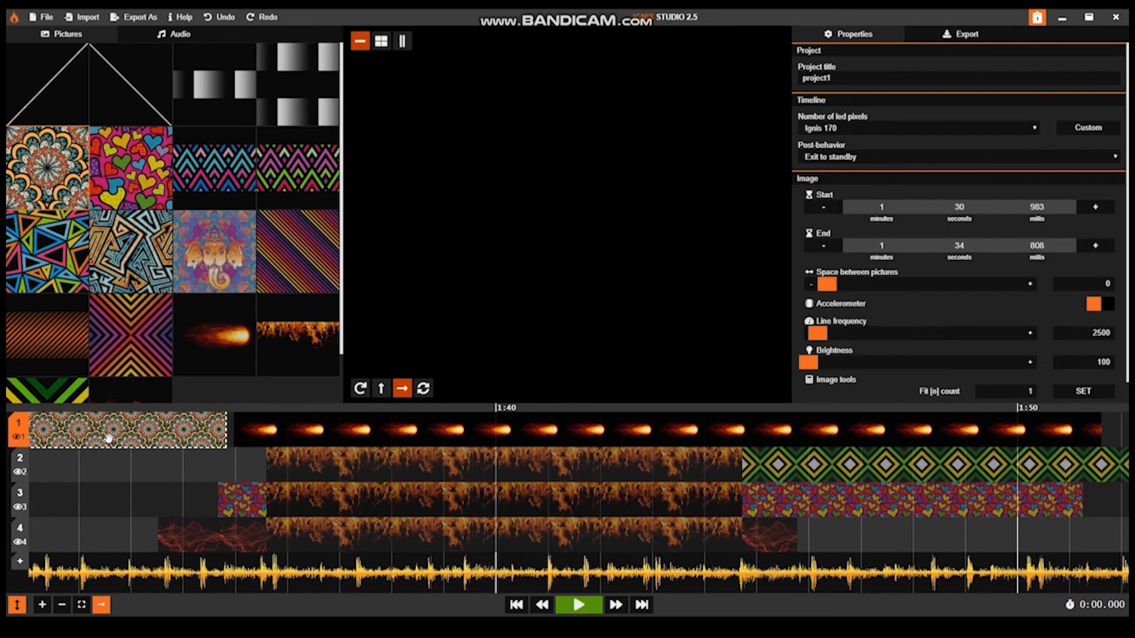
{"action": "left_click", "coordinate": [125, 341]}
{"action": "left_click_drag", "start_coordinate": [247, 463], "coordinate": [29, 466]}
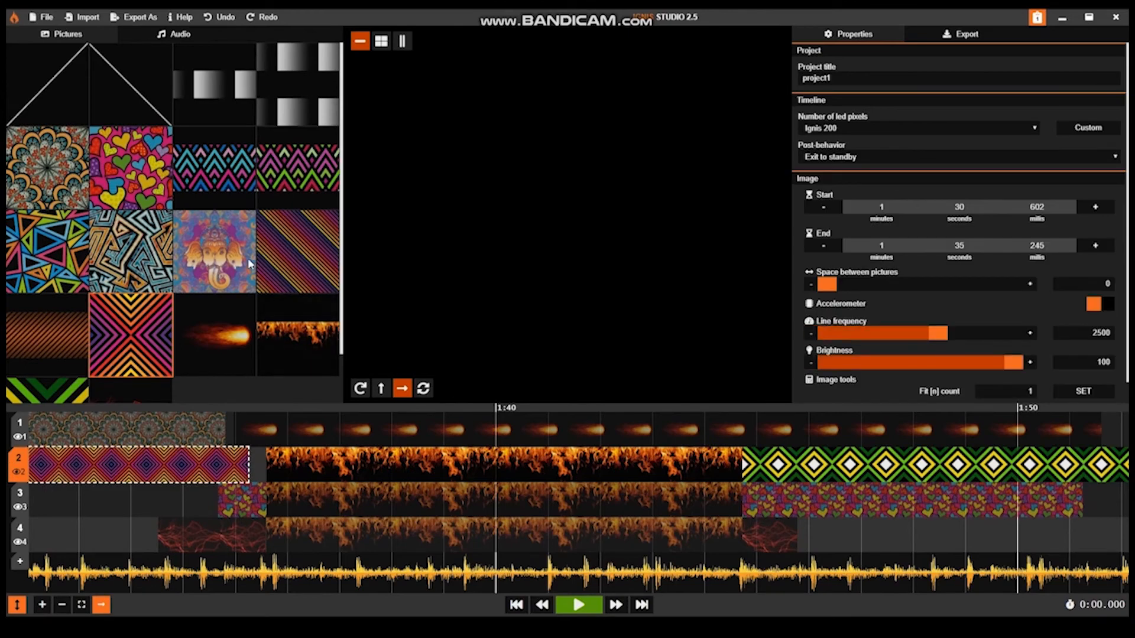
Step: Place the pink-green zigzag picture on timeline 3 ending at about 1:34.3, and the green-yellow picture on timeline 4 from 1:31.095 to 1:34.303
{"action": "left_click", "coordinate": [298, 168]}
{"action": "left_click_drag", "start_coordinate": [200, 500], "coordinate": [8, 495]}
{"action": "scroll", "coordinate": [123, 328], "scroll_direction": "down", "scroll_amount": 1}
{"action": "left_click", "coordinate": [39, 346]}
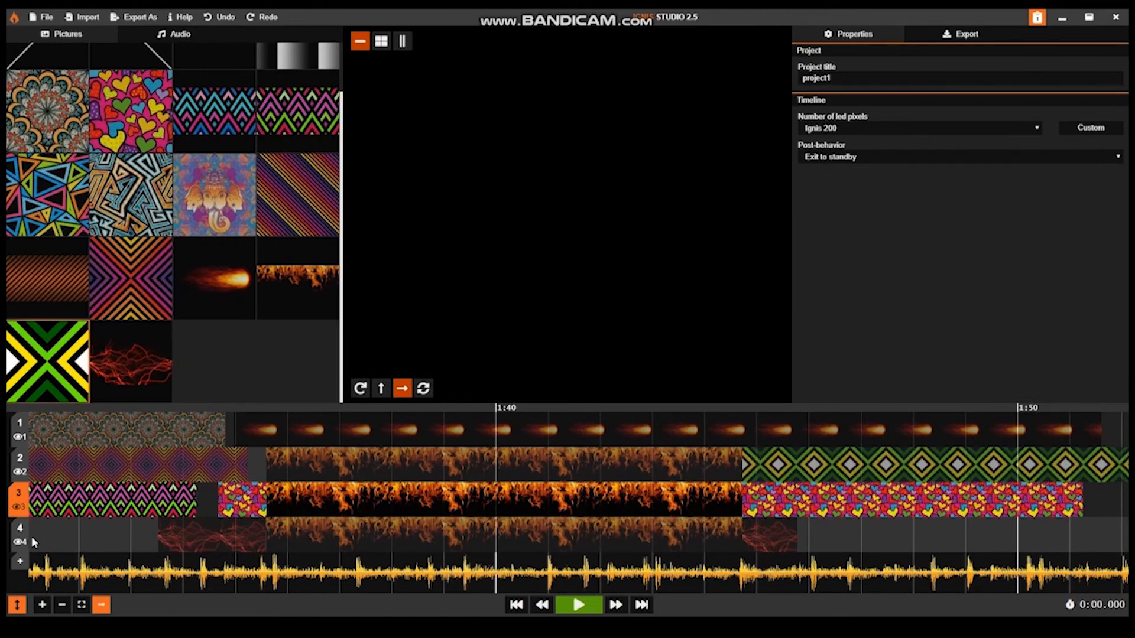
{"action": "left_click_drag", "start_coordinate": [31, 536], "coordinate": [199, 543]}
Step: Preview all four timelines at 1:33.148, and switch the active timeline to 3 and back to 2
{"action": "left_click", "coordinate": [139, 407]}
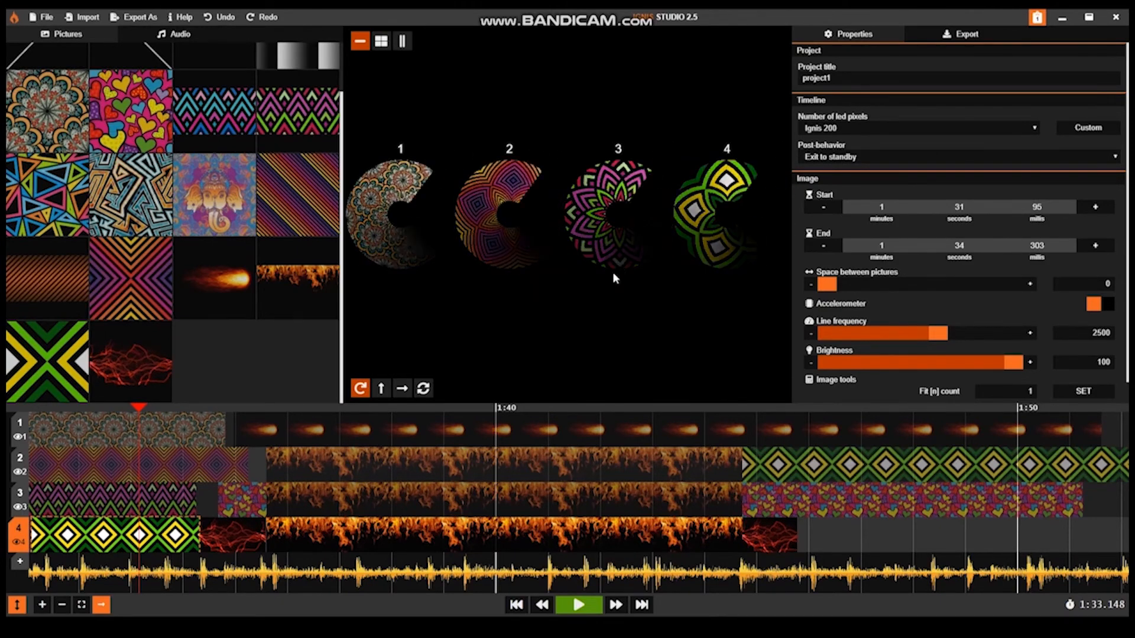
{"action": "left_click", "coordinate": [260, 510]}
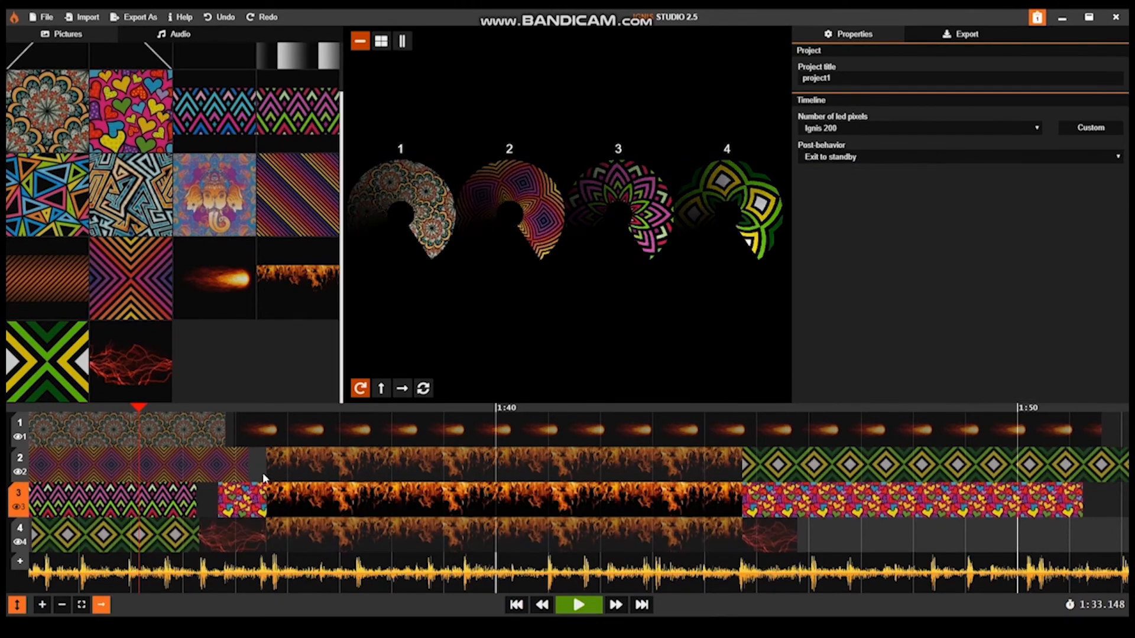
{"action": "left_click", "coordinate": [183, 476]}
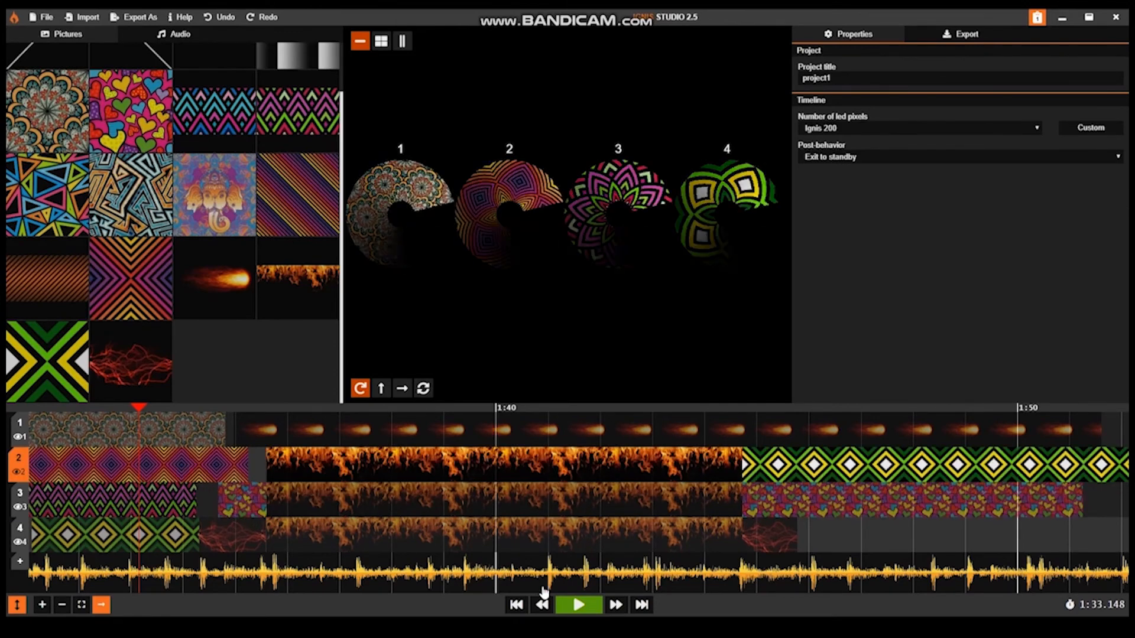
Step: Toggle the height of the timeline rows repeatedly to compare the compact and enlarged views
{"action": "left_click", "coordinate": [16, 604]}
{"action": "left_click", "coordinate": [18, 603]}
{"action": "left_click", "coordinate": [18, 603]}
{"action": "left_click", "coordinate": [17, 603]}
{"action": "left_click", "coordinate": [18, 603]}
{"action": "left_click", "coordinate": [18, 604]}
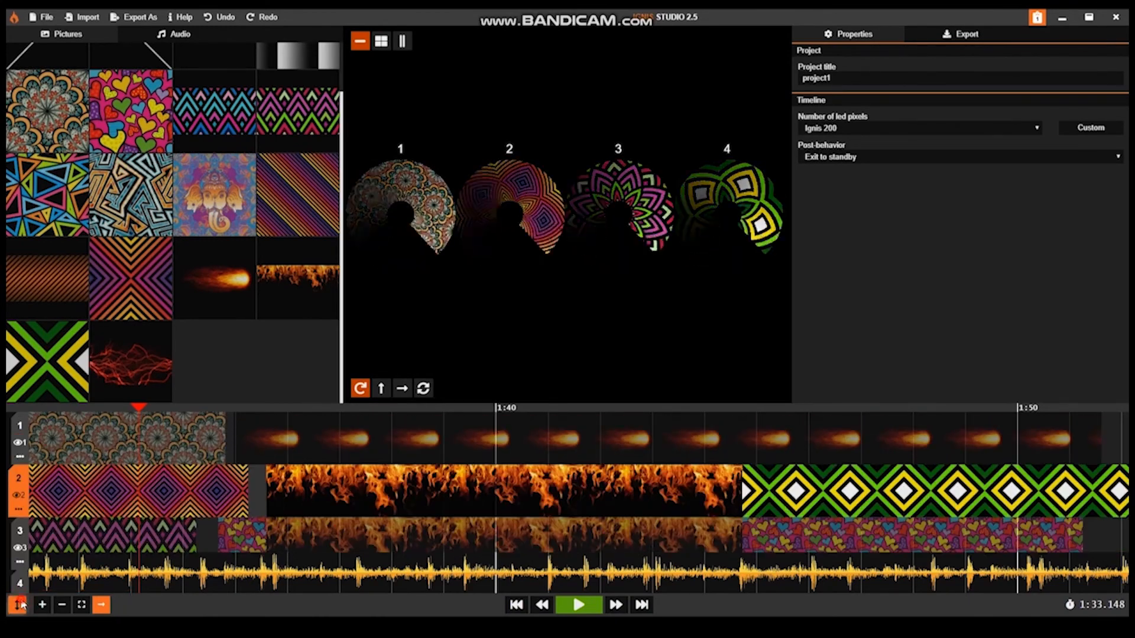
Step: Examine the timeline view by zooming in and out, fitting the content to the view, and panning along the time axis
{"action": "left_click", "coordinate": [46, 608]}
{"action": "left_click", "coordinate": [46, 608]}
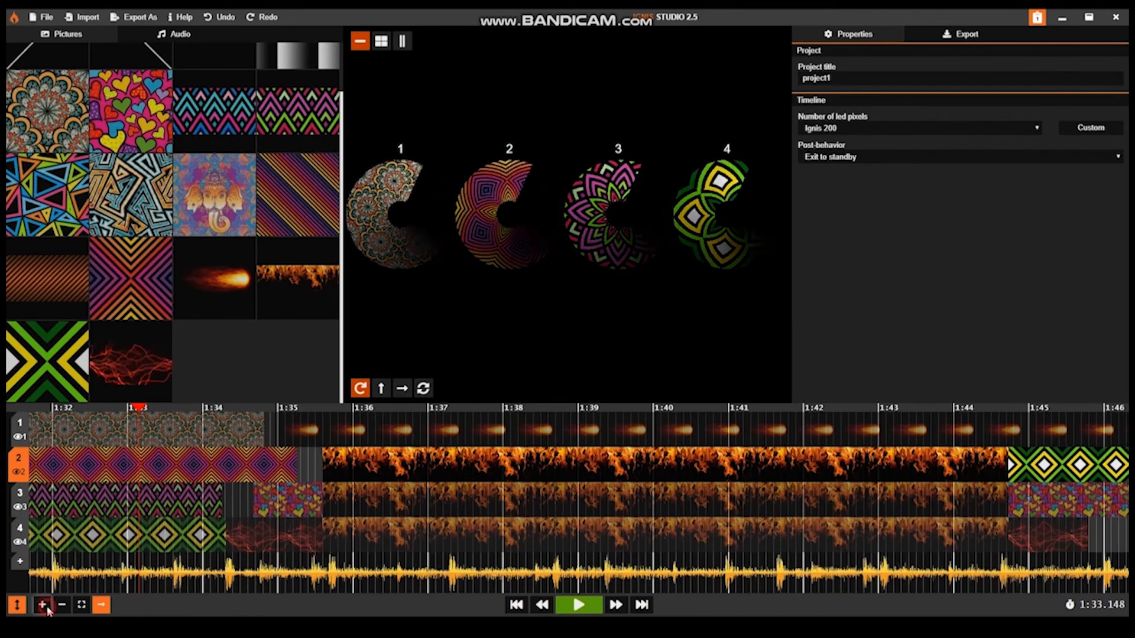
{"action": "left_click", "coordinate": [59, 607]}
{"action": "left_click", "coordinate": [59, 608]}
{"action": "left_click", "coordinate": [60, 608]}
{"action": "left_click", "coordinate": [61, 606]}
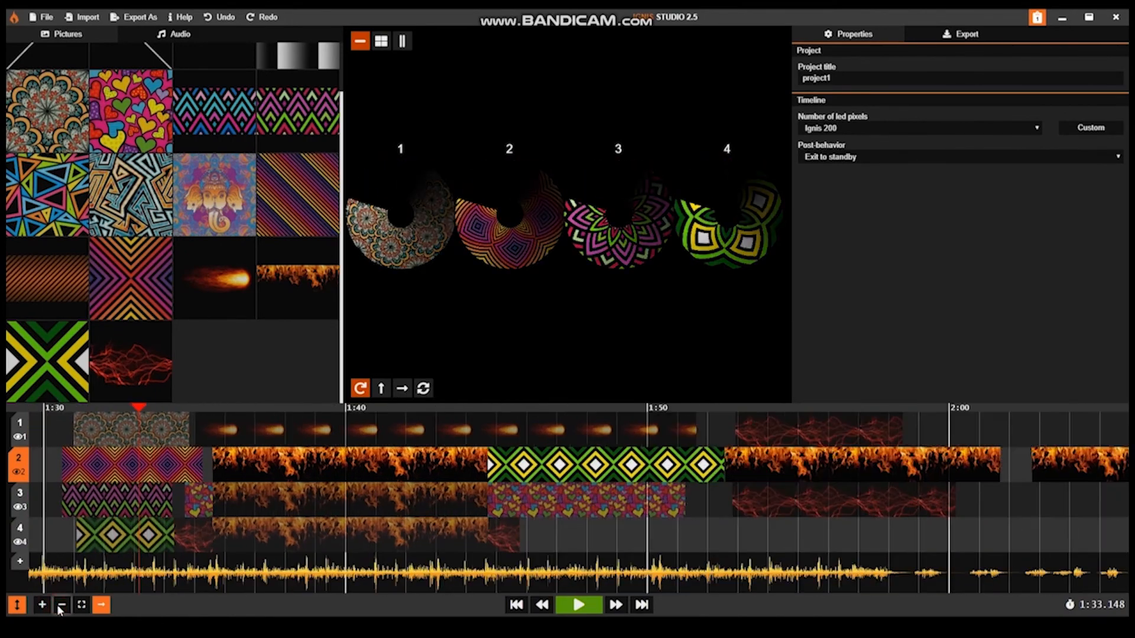
{"action": "left_click", "coordinate": [61, 605]}
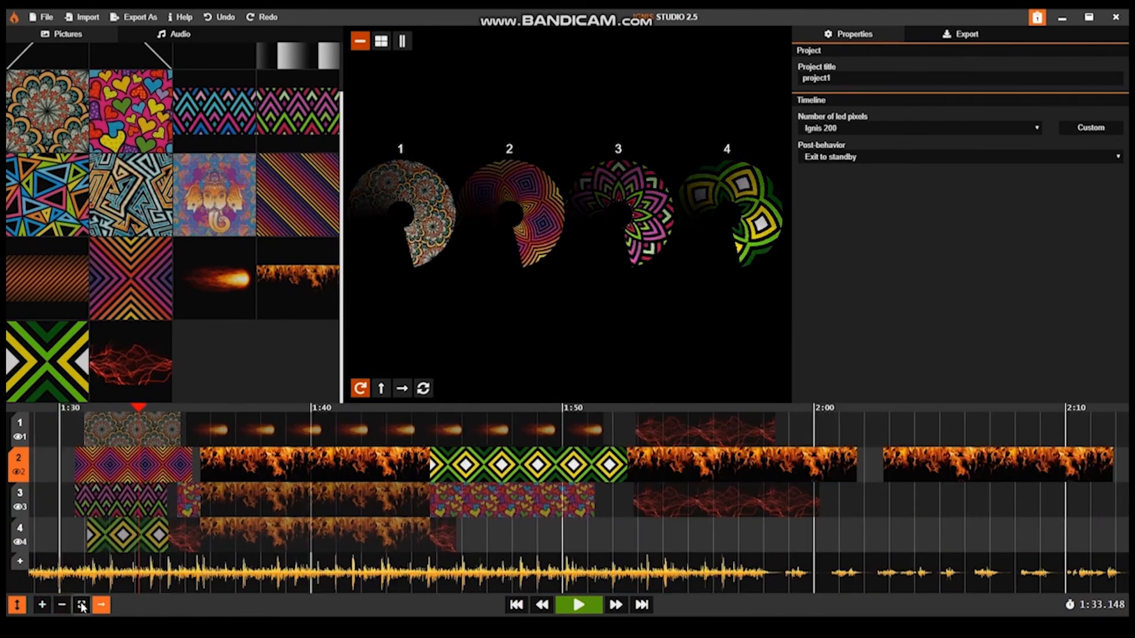
{"action": "left_click", "coordinate": [82, 605]}
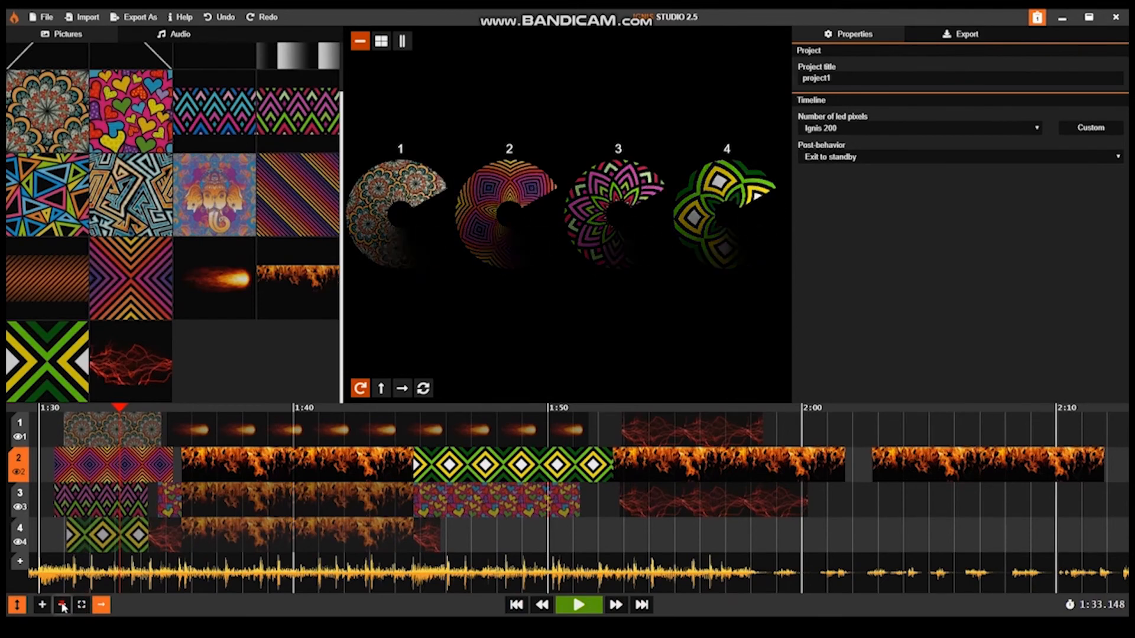
{"action": "left_click", "coordinate": [62, 605]}
{"action": "left_click", "coordinate": [62, 605]}
{"action": "left_click", "coordinate": [83, 605]}
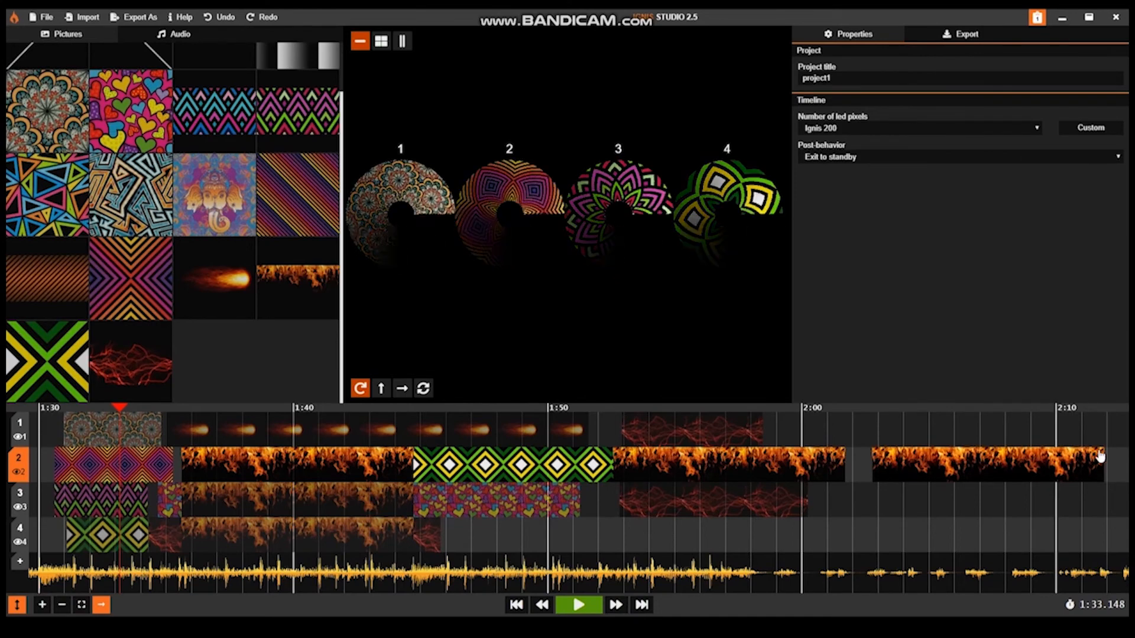
{"action": "left_click_drag", "start_coordinate": [865, 426], "coordinate": [964, 418]}
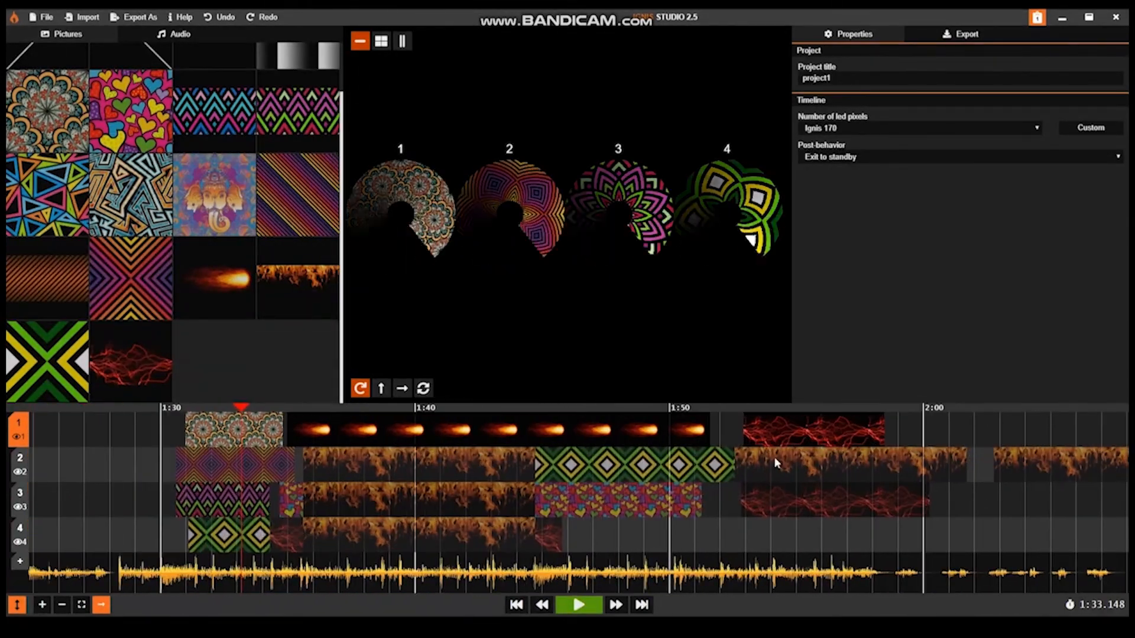
Step: Switch the active timeline to 3, select the last fire picture on timeline 2, and move the playhead to about 1:32.6
{"action": "left_click", "coordinate": [730, 497]}
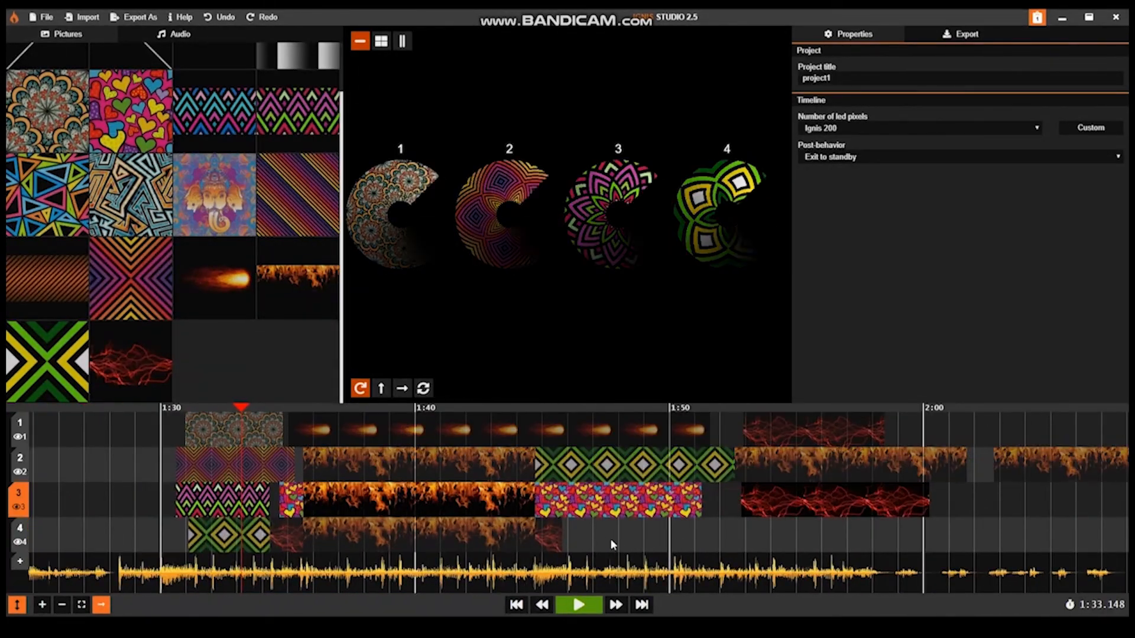
{"action": "left_click_drag", "start_coordinate": [617, 538], "coordinate": [583, 529]}
{"action": "left_click", "coordinate": [993, 464]}
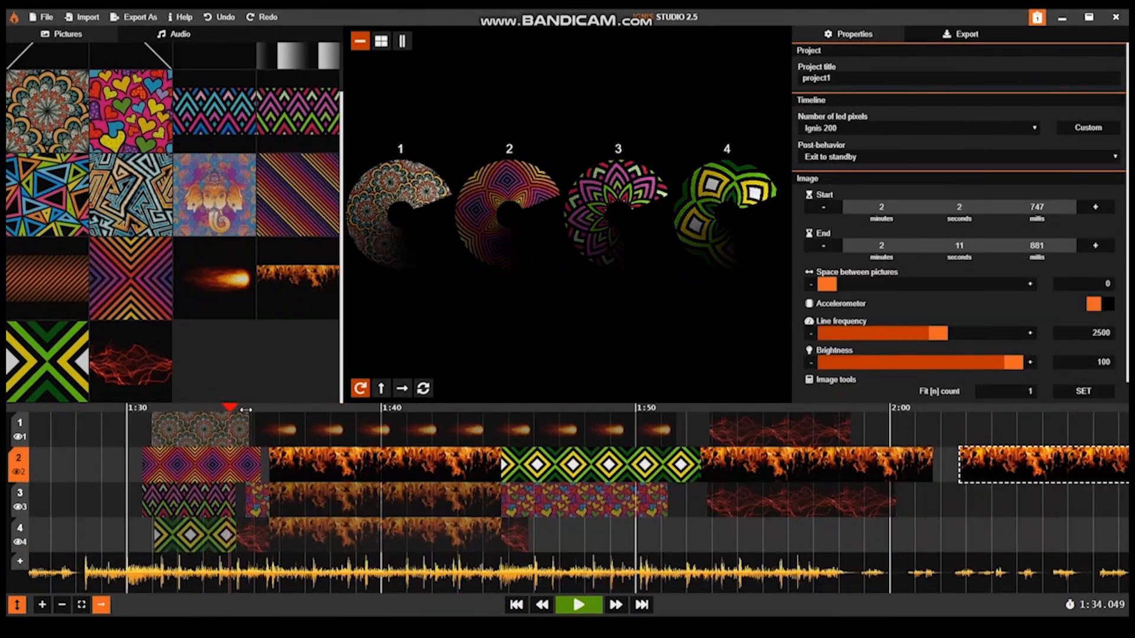
{"action": "left_click_drag", "start_coordinate": [275, 415], "coordinate": [194, 459]}
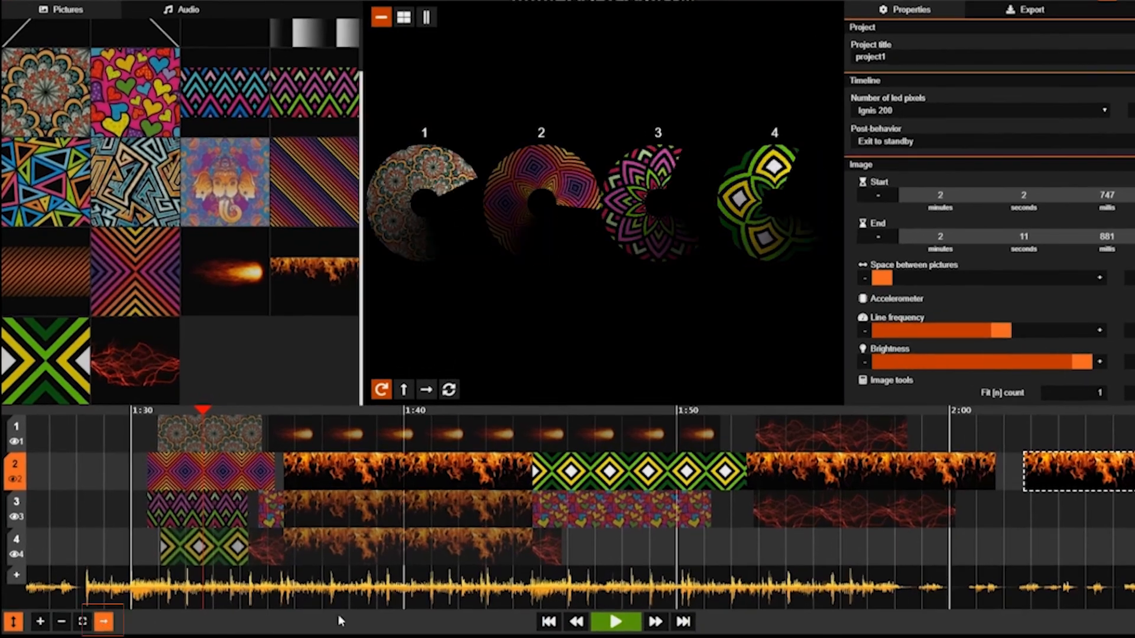
Step: Play the show from about 1:32.6 with playhead following on, and vary the timeline zoom during playback
{"action": "left_click", "coordinate": [627, 625]}
{"action": "scroll", "coordinate": [547, 555], "scroll_direction": "down", "scroll_amount": 1}
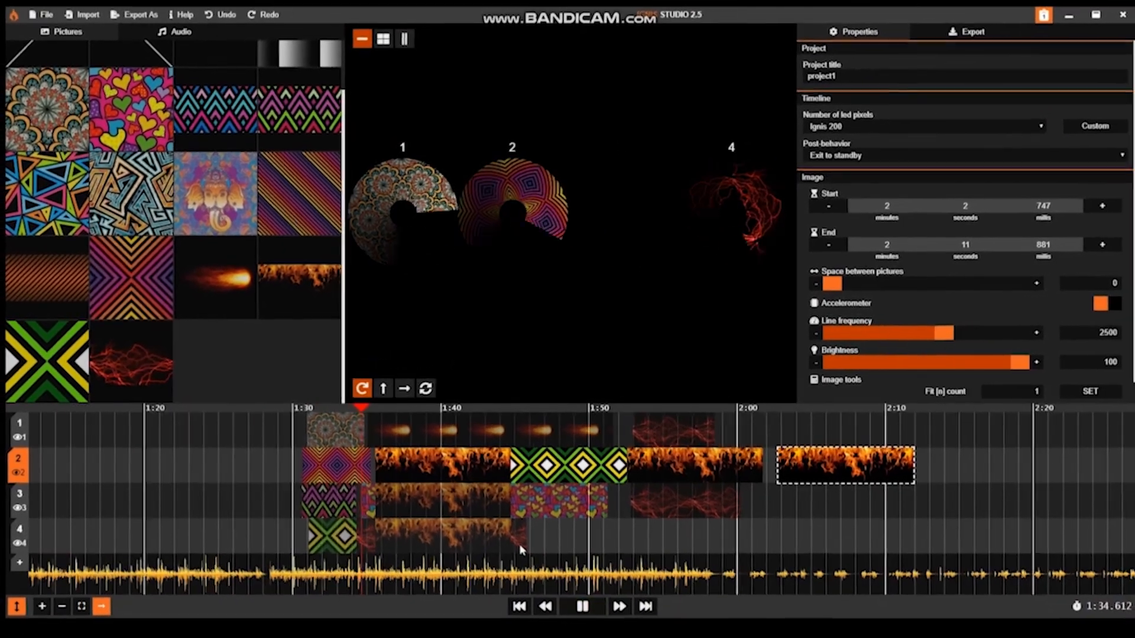
{"action": "scroll", "coordinate": [540, 552], "scroll_direction": "up", "scroll_amount": 2}
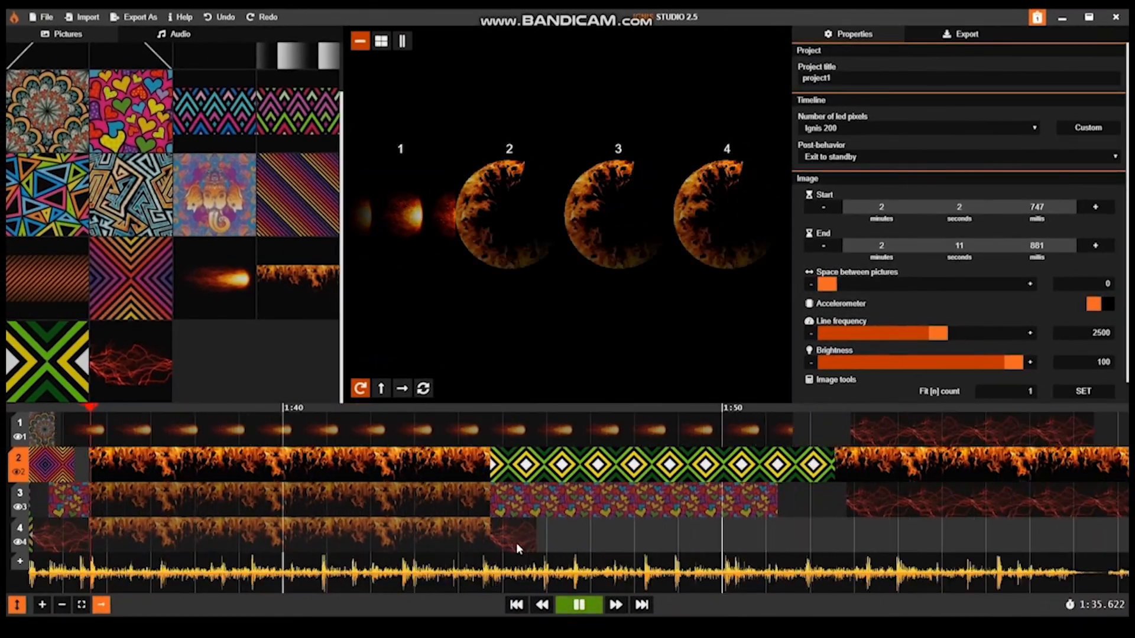
{"action": "scroll", "coordinate": [516, 543], "scroll_direction": "up", "scroll_amount": 3}
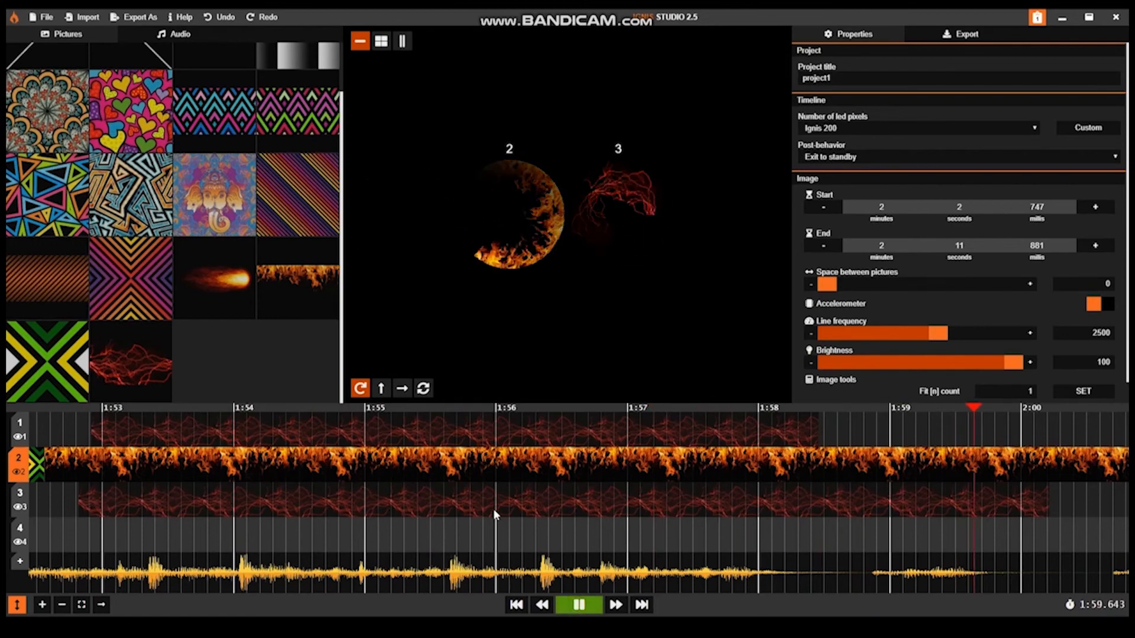
Step: With playhead following off, browse earlier parts of the timelines during playback, and select the comet picture on timeline 1
{"action": "left_click", "coordinate": [362, 504]}
{"action": "scroll", "coordinate": [443, 509], "scroll_direction": "left", "scroll_amount": 10}
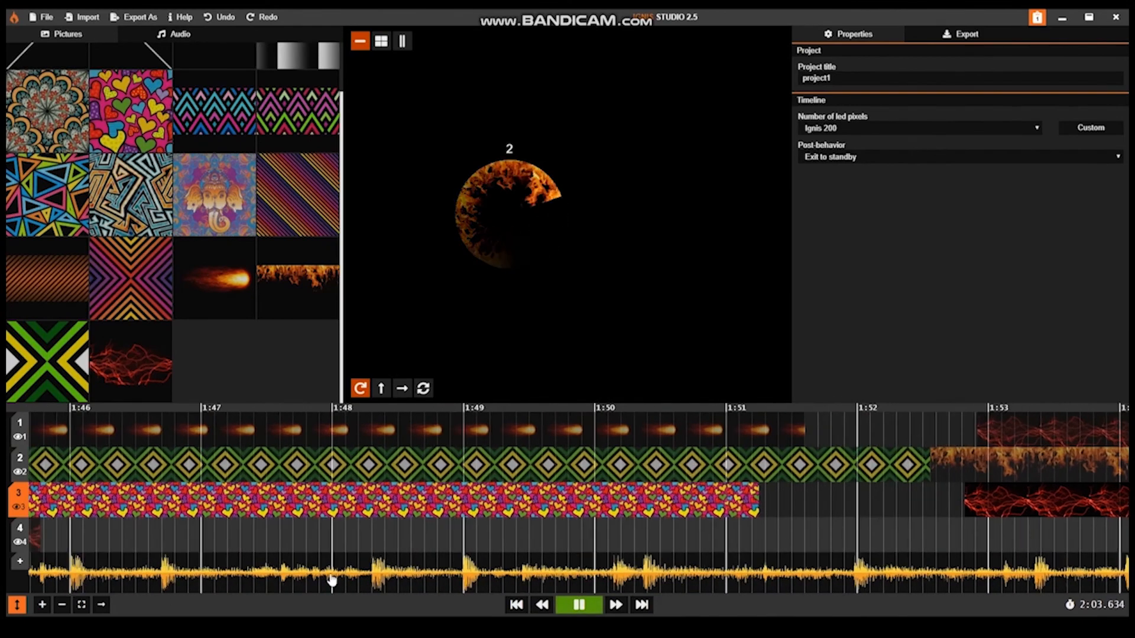
{"action": "left_click", "coordinate": [335, 549]}
{"action": "scroll", "coordinate": [754, 555], "scroll_direction": "left", "scroll_amount": 4}
{"action": "left_click", "coordinate": [509, 431]}
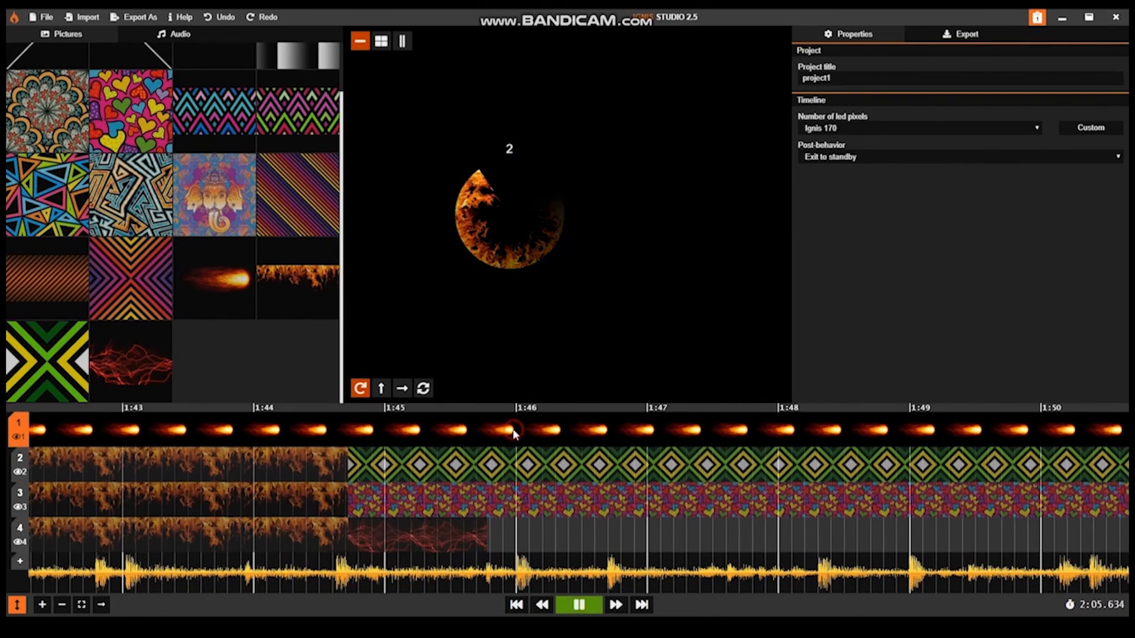
{"action": "left_click", "coordinate": [510, 431]}
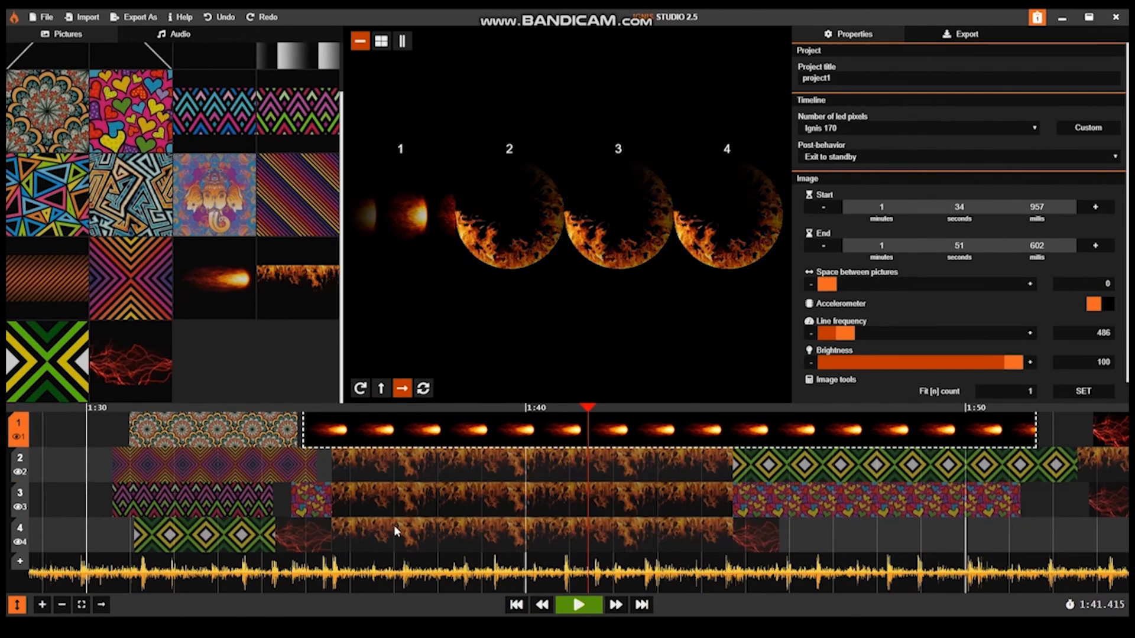
Step: Select the mandala, comet and red lightning pictures on timeline 1 and move them together so the mandala starts at about 1:13.5
{"action": "scroll", "coordinate": [394, 525], "scroll_direction": "down", "scroll_amount": 5}
{"action": "left_click_drag", "start_coordinate": [249, 501], "coordinate": [855, 541]}
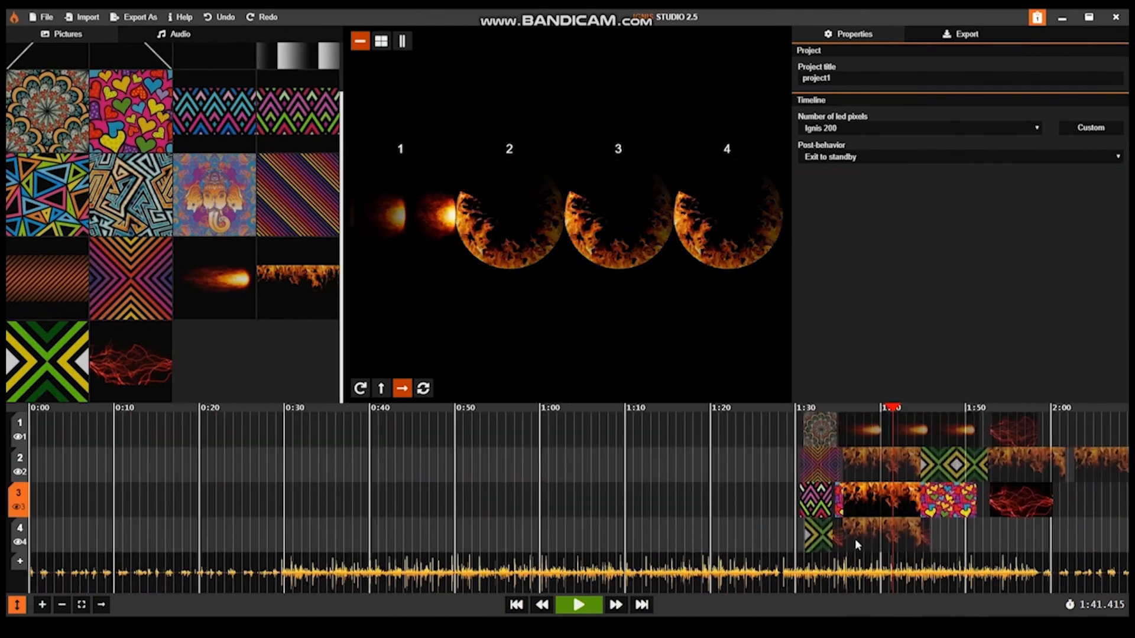
{"action": "left_click", "coordinate": [811, 461]}
{"action": "left_click", "coordinate": [819, 433]}
{"action": "left_click_drag", "start_coordinate": [820, 433], "coordinate": [616, 447]}
{"action": "scroll", "coordinate": [617, 448], "scroll_direction": "up", "scroll_amount": 1}
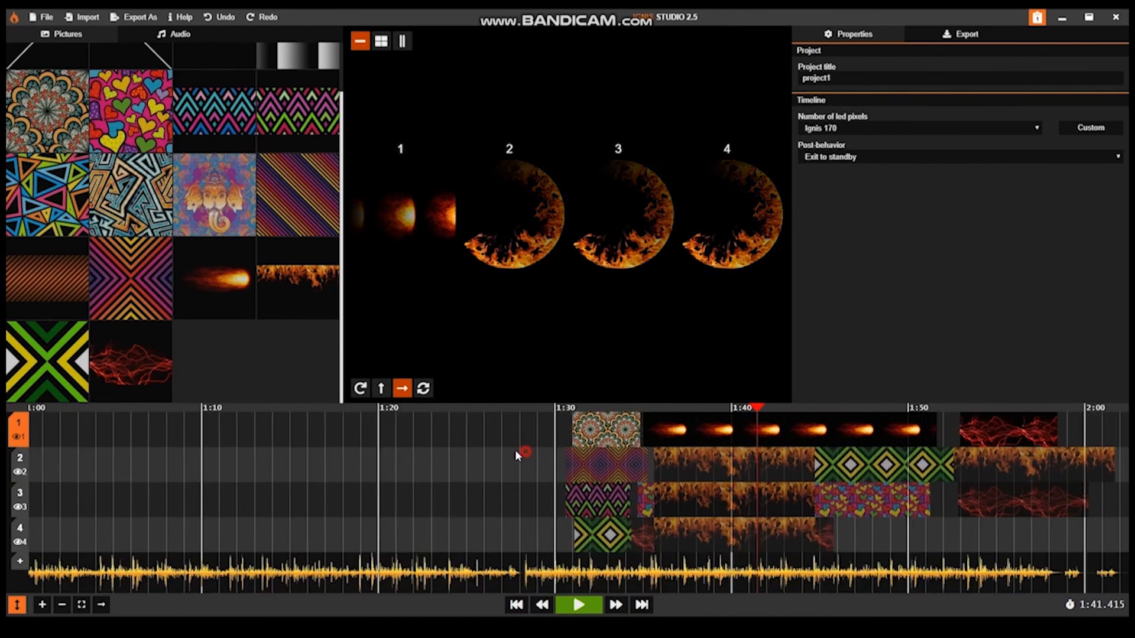
{"action": "left_click_drag", "start_coordinate": [520, 455], "coordinate": [511, 455]}
{"action": "left_click", "coordinate": [597, 433]}
{"action": "left_click", "coordinate": [596, 433]}
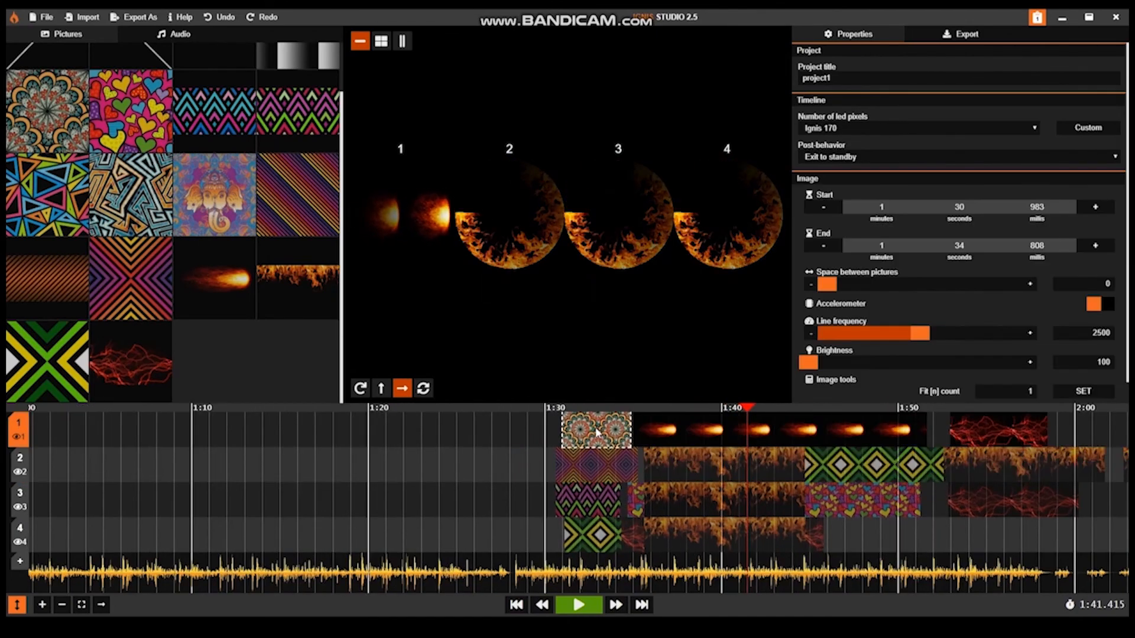
{"action": "left_click", "coordinate": [680, 438]}
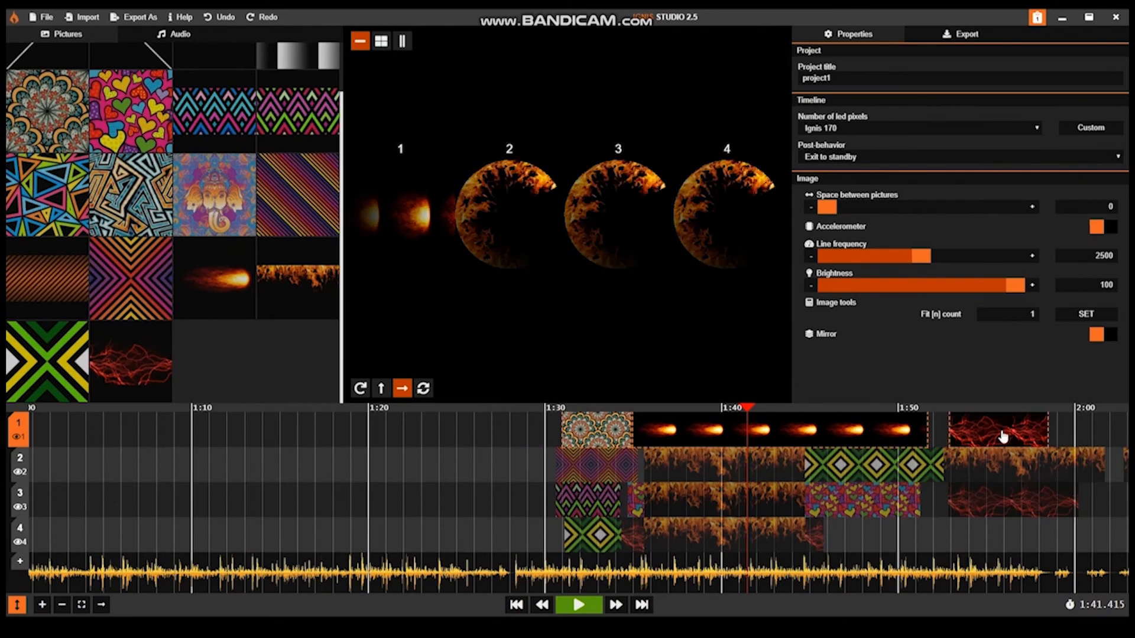
{"action": "left_click_drag", "start_coordinate": [846, 433], "coordinate": [538, 427]}
Step: Select the purple-orange, first fire and green-yellow pictures on timeline 2 and move them together to start at about 1:08
{"action": "left_click", "coordinate": [587, 474]}
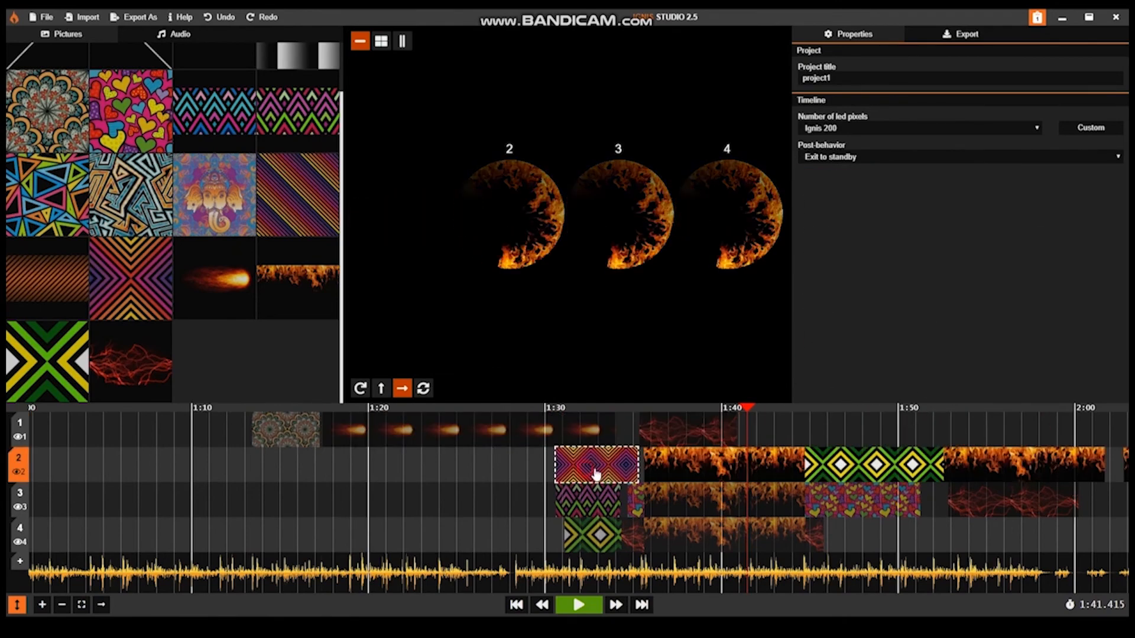
{"action": "left_click", "coordinate": [587, 473]}
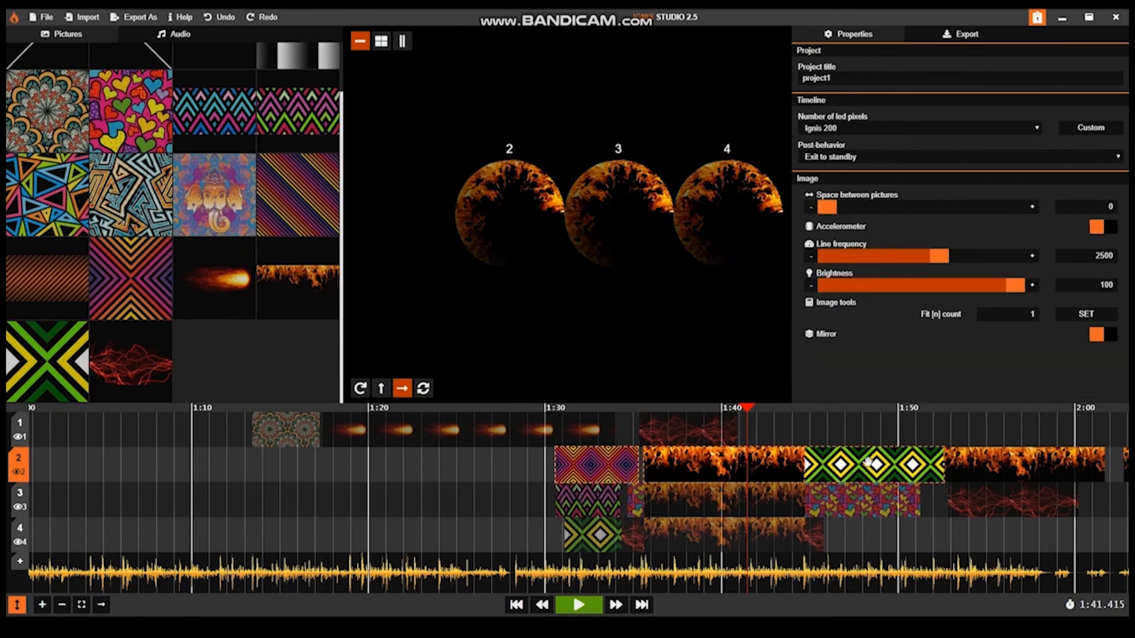
{"action": "left_click_drag", "start_coordinate": [867, 462], "coordinate": [465, 462]}
Step: Select the whole range of pictures on timeline 3 through the red lightning and move it to the beginning at 0:00
{"action": "left_click", "coordinate": [584, 499]}
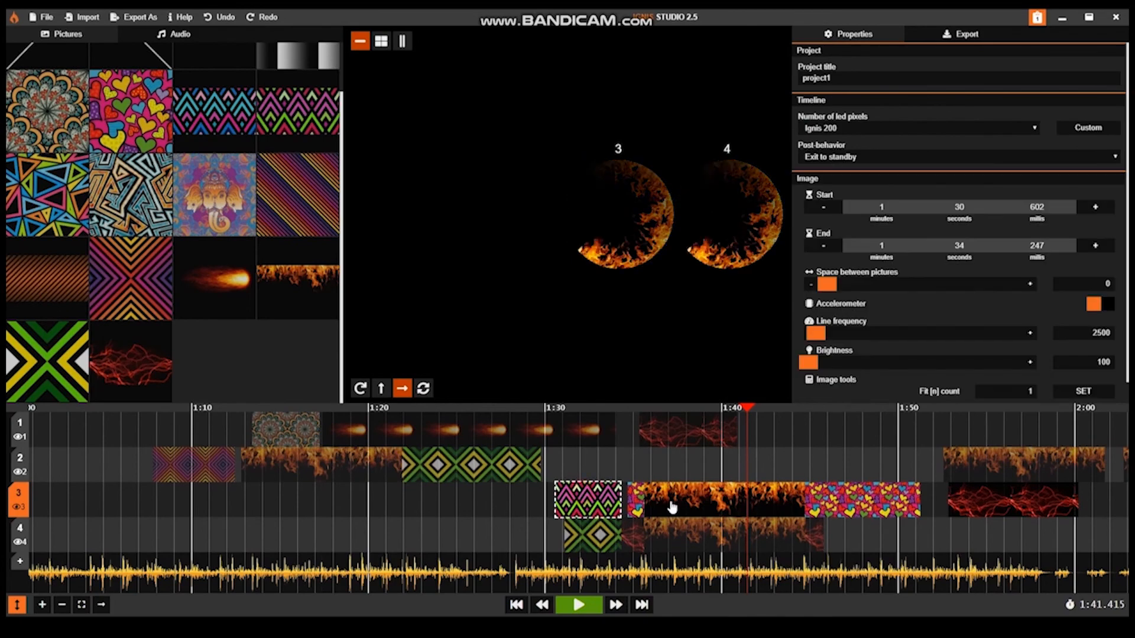
{"action": "left_click", "coordinate": [690, 503]}
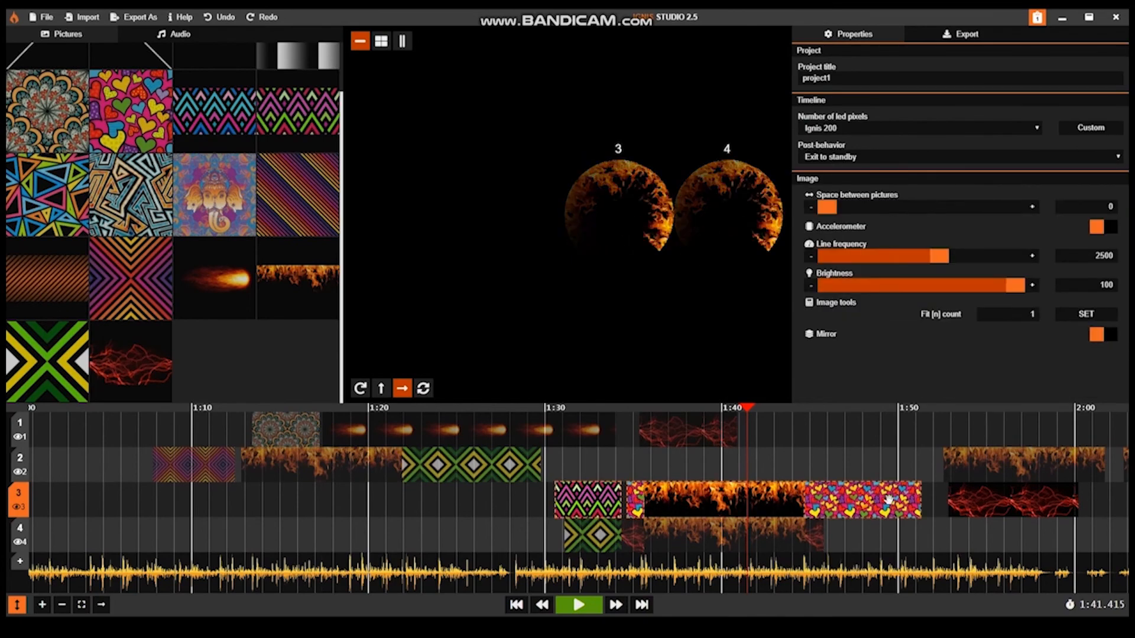
{"action": "scroll", "coordinate": [729, 490], "scroll_direction": "down", "scroll_amount": 5}
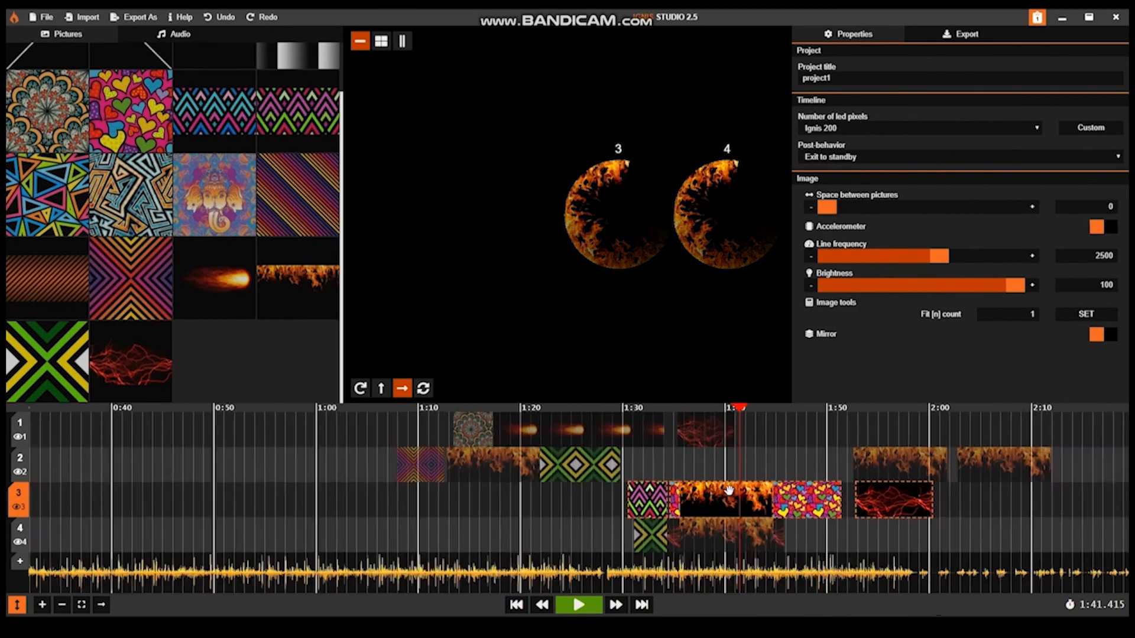
{"action": "left_click_drag", "start_coordinate": [631, 502], "coordinate": [68, 503]}
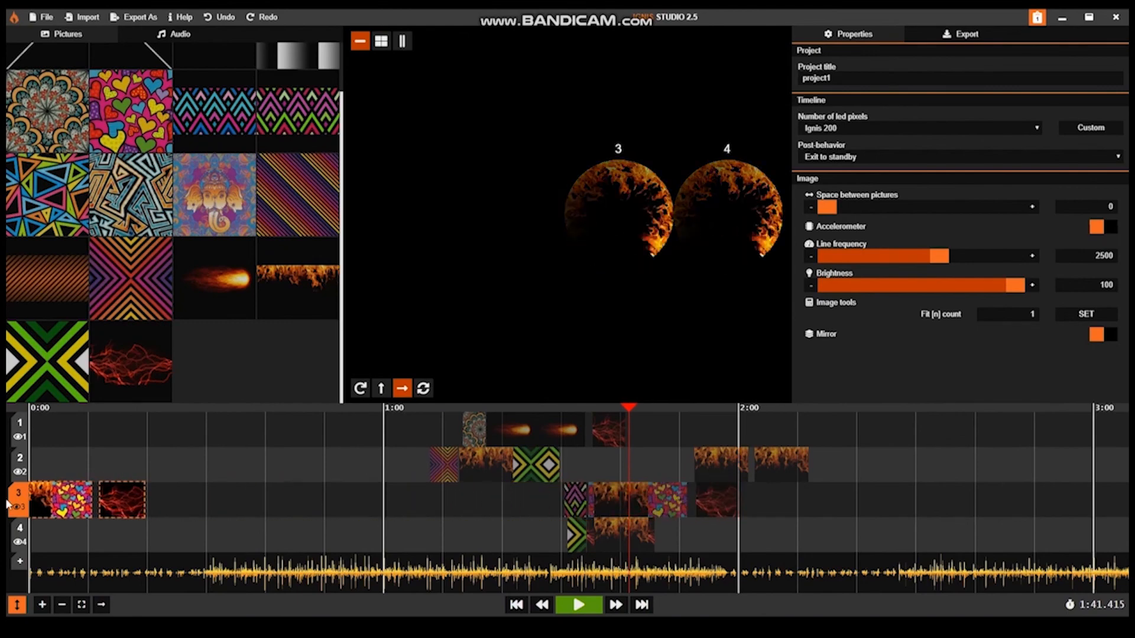
Step: Select the hearts, fire and red lightning pictures on timeline 3 and shift them together to start at about 0:02.1
{"action": "left_click", "coordinate": [141, 474]}
{"action": "scroll", "coordinate": [87, 481], "scroll_direction": "up", "scroll_amount": 5}
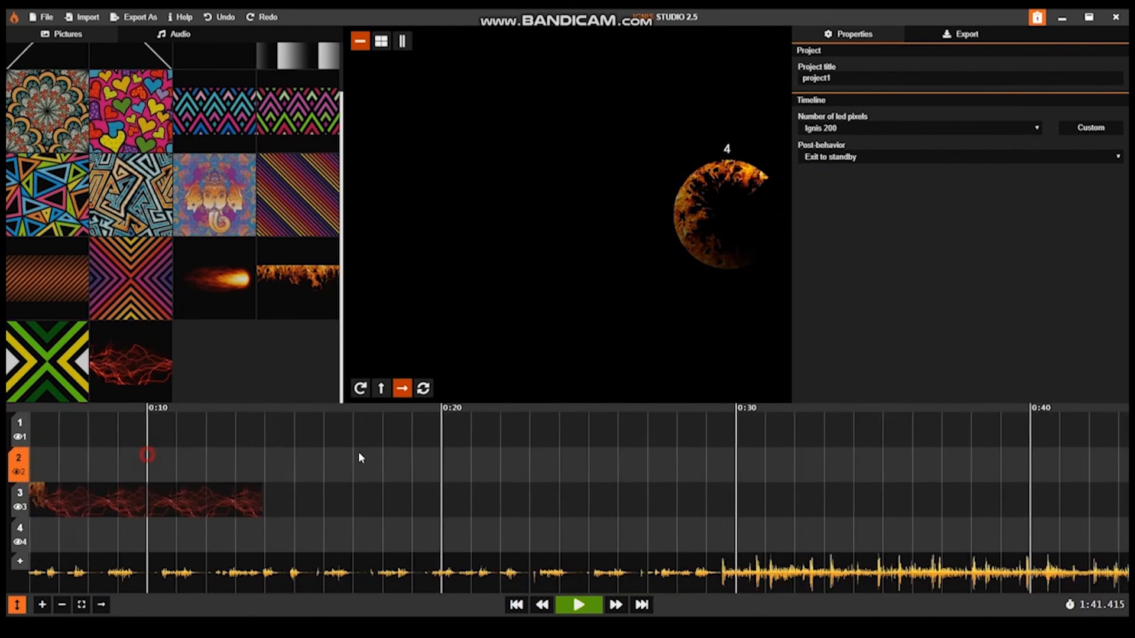
{"action": "left_click", "coordinate": [153, 508]}
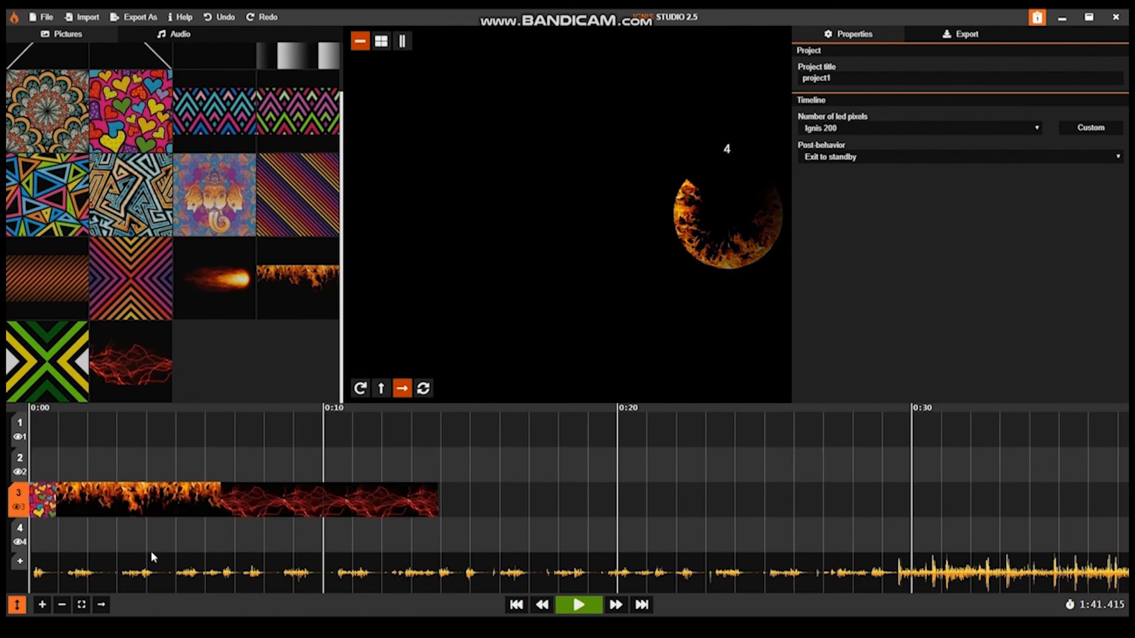
{"action": "left_click", "coordinate": [71, 503]}
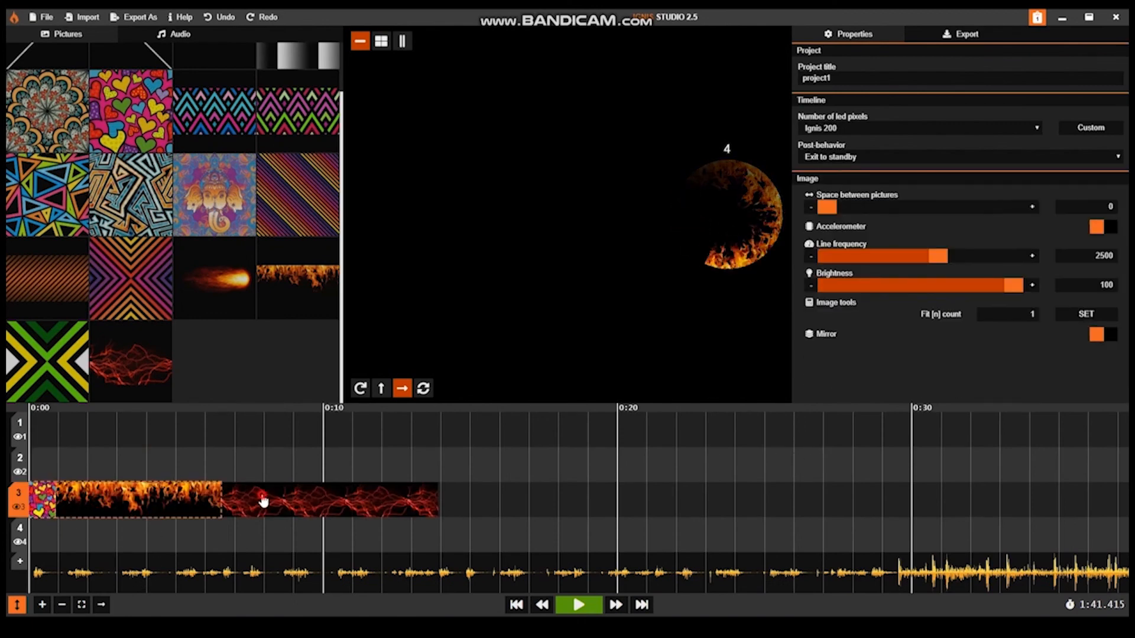
{"action": "left_click_drag", "start_coordinate": [170, 495], "coordinate": [234, 500]}
{"action": "left_click", "coordinate": [217, 458]}
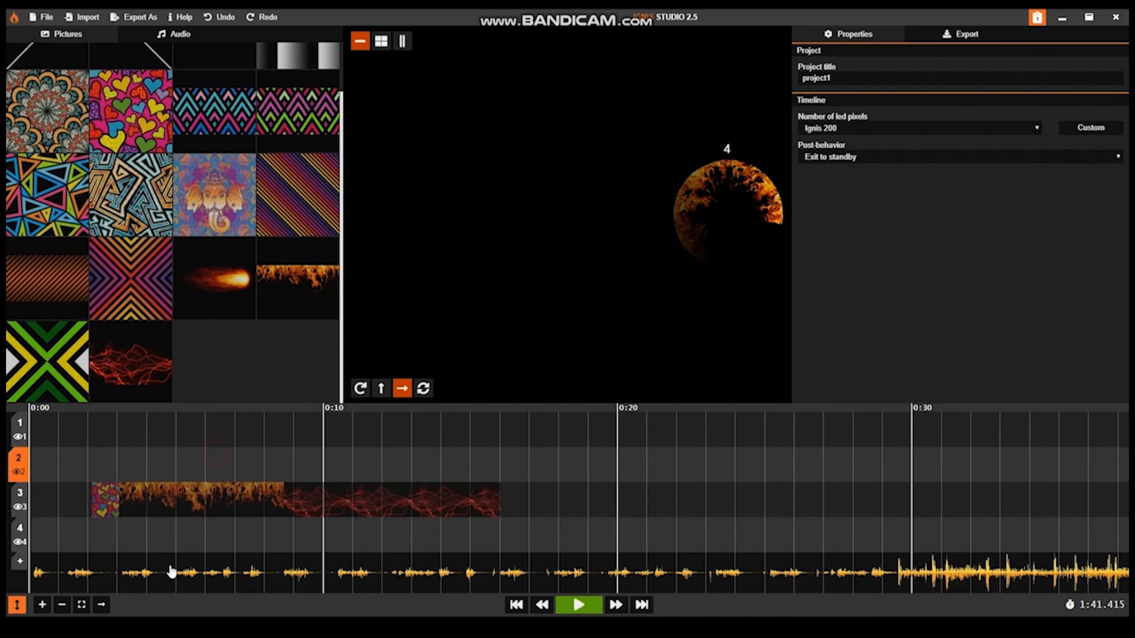
Step: Place the playhead at 0:29.560, exactly where the loud part of the audio begins
{"action": "left_click", "coordinate": [171, 567]}
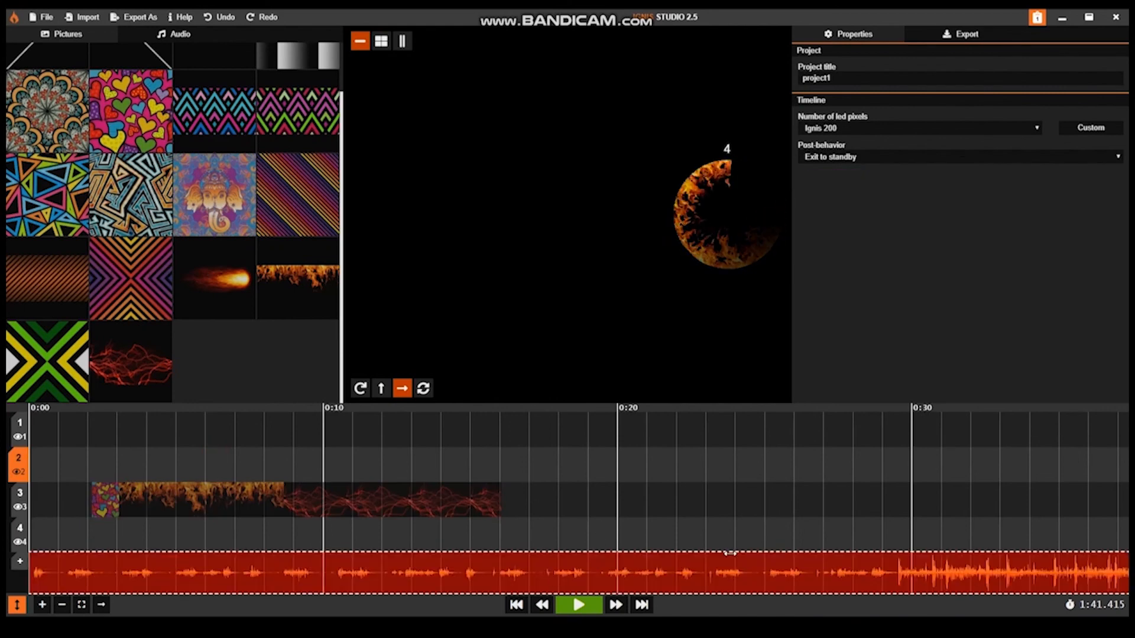
{"action": "left_click", "coordinate": [899, 407]}
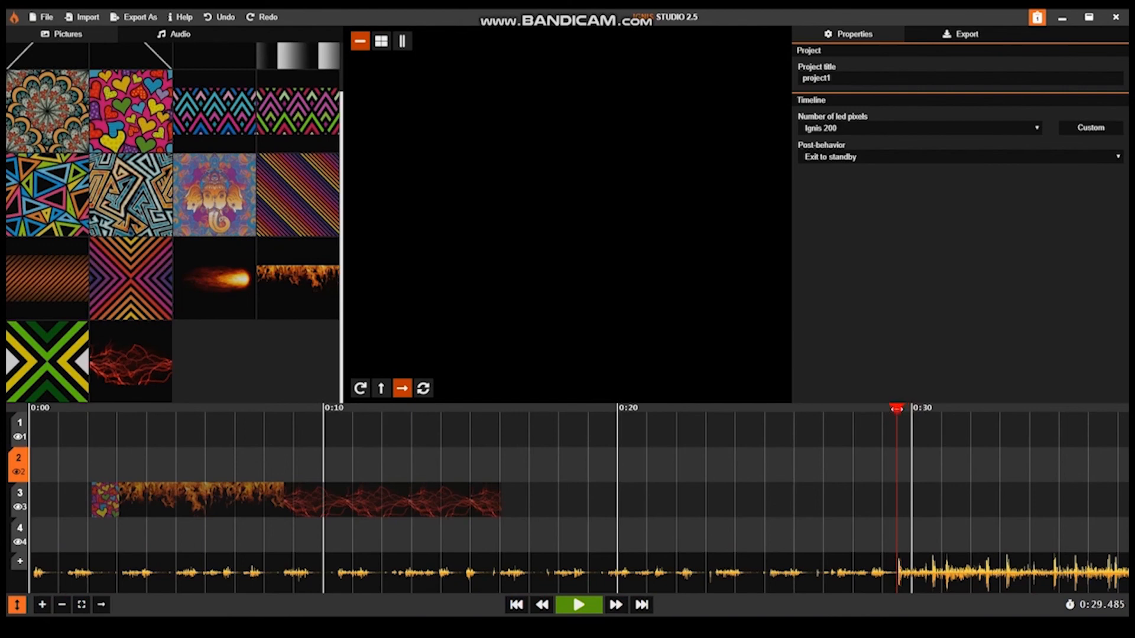
{"action": "scroll", "coordinate": [916, 519], "scroll_direction": "up", "scroll_amount": 5}
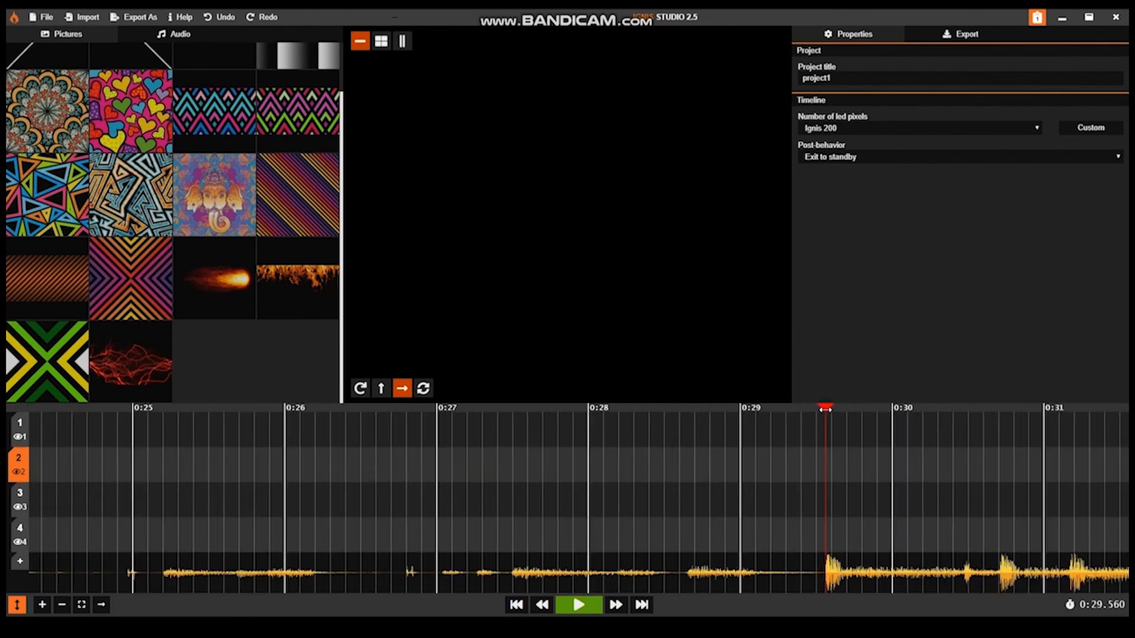
Step: Shift the audio track about 29.5 s earlier and fine-tune it so its loud part begins at 0:00
{"action": "scroll", "coordinate": [850, 480], "scroll_direction": "down", "scroll_amount": 8}
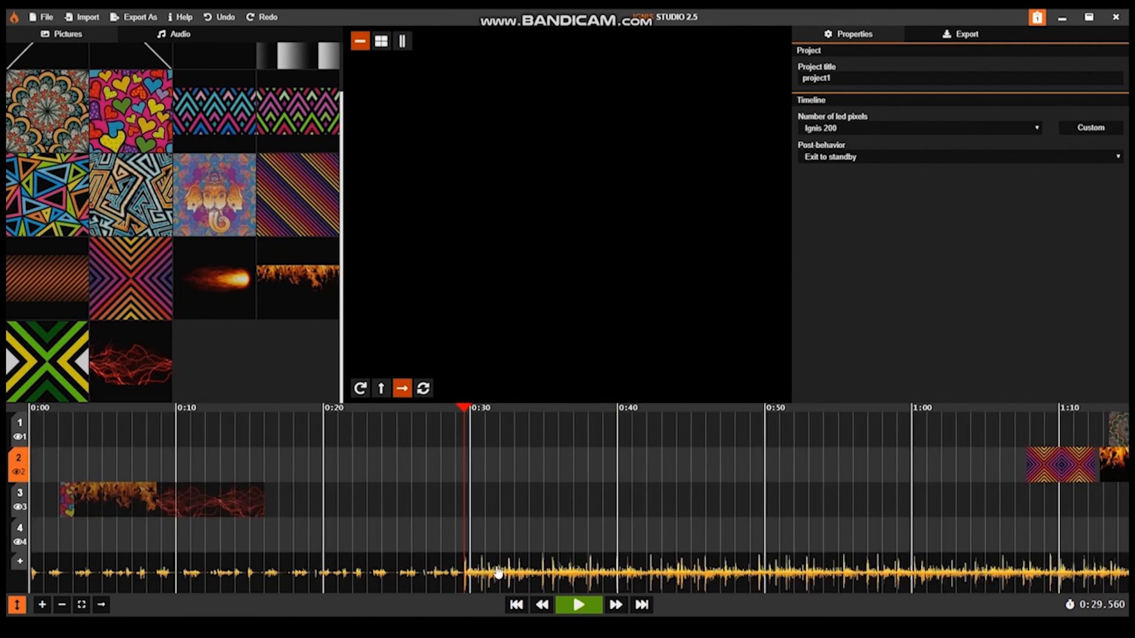
{"action": "left_click", "coordinate": [498, 572]}
{"action": "left_click_drag", "start_coordinate": [497, 572], "coordinate": [65, 574]}
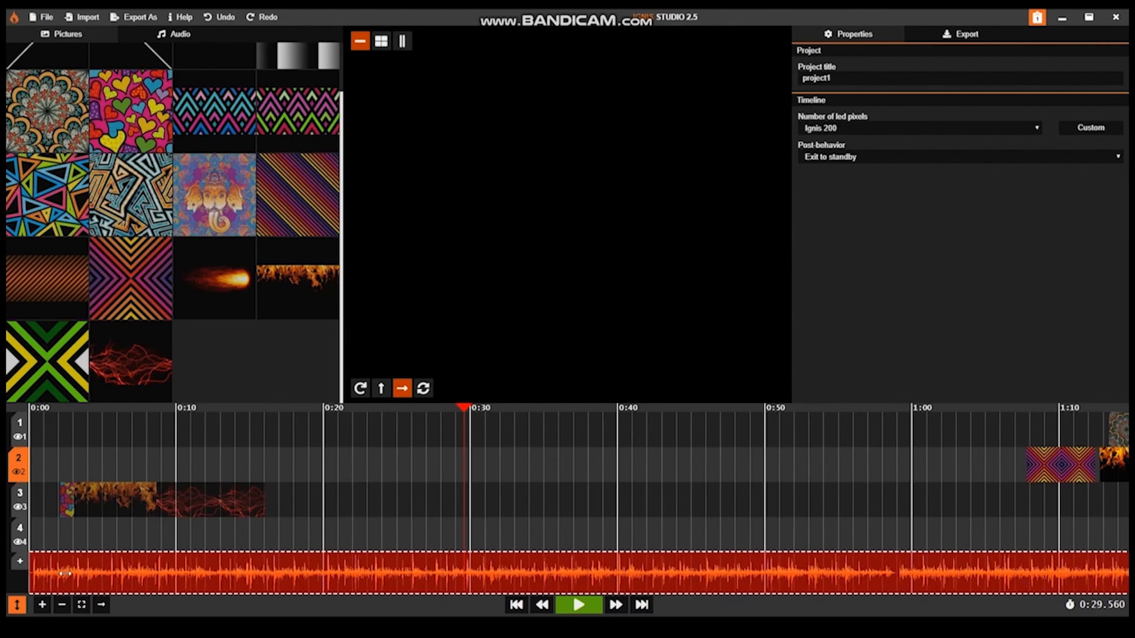
{"action": "left_click", "coordinate": [117, 539]}
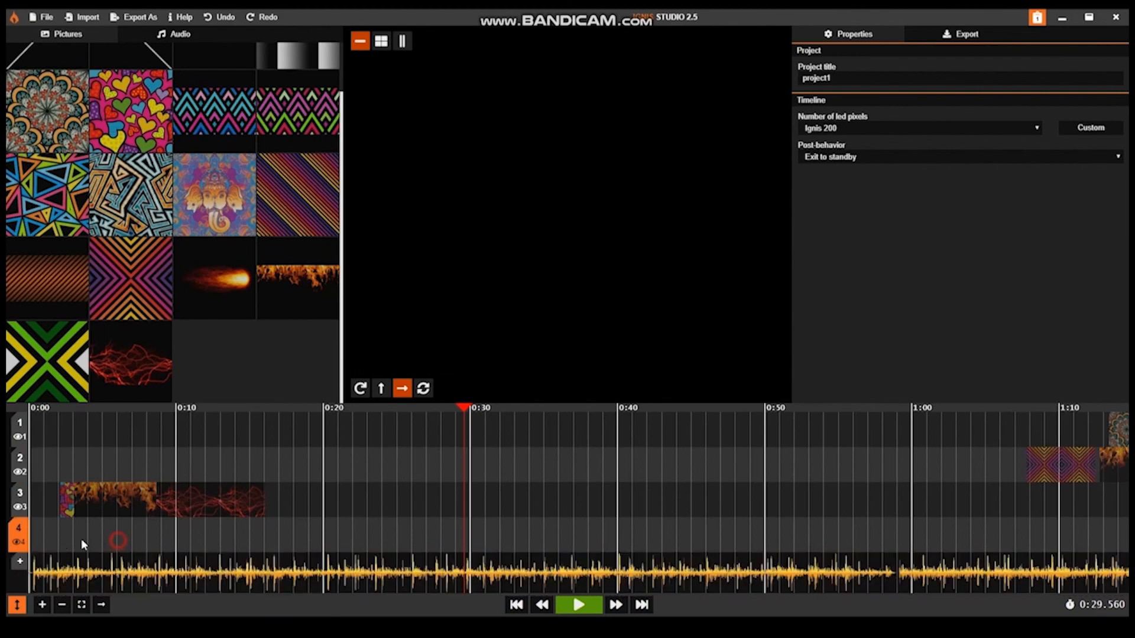
{"action": "scroll", "coordinate": [104, 538], "scroll_direction": "up", "scroll_amount": 5}
{"action": "left_click_drag", "start_coordinate": [104, 540], "coordinate": [575, 526]}
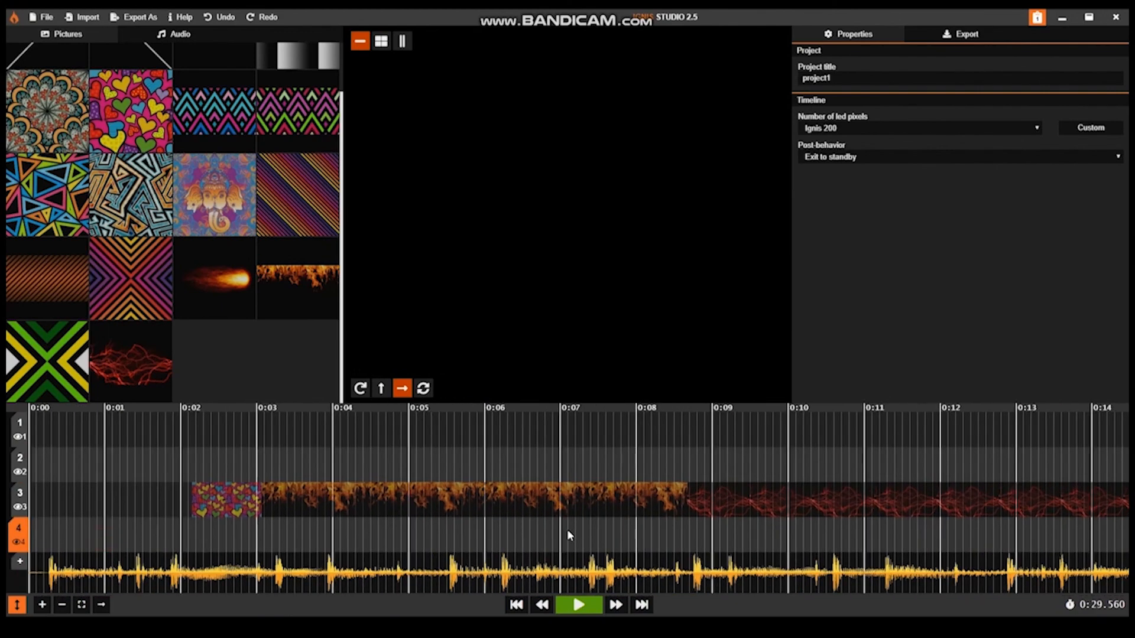
{"action": "left_click", "coordinate": [102, 577]}
{"action": "left_click_drag", "start_coordinate": [107, 573], "coordinate": [96, 574]}
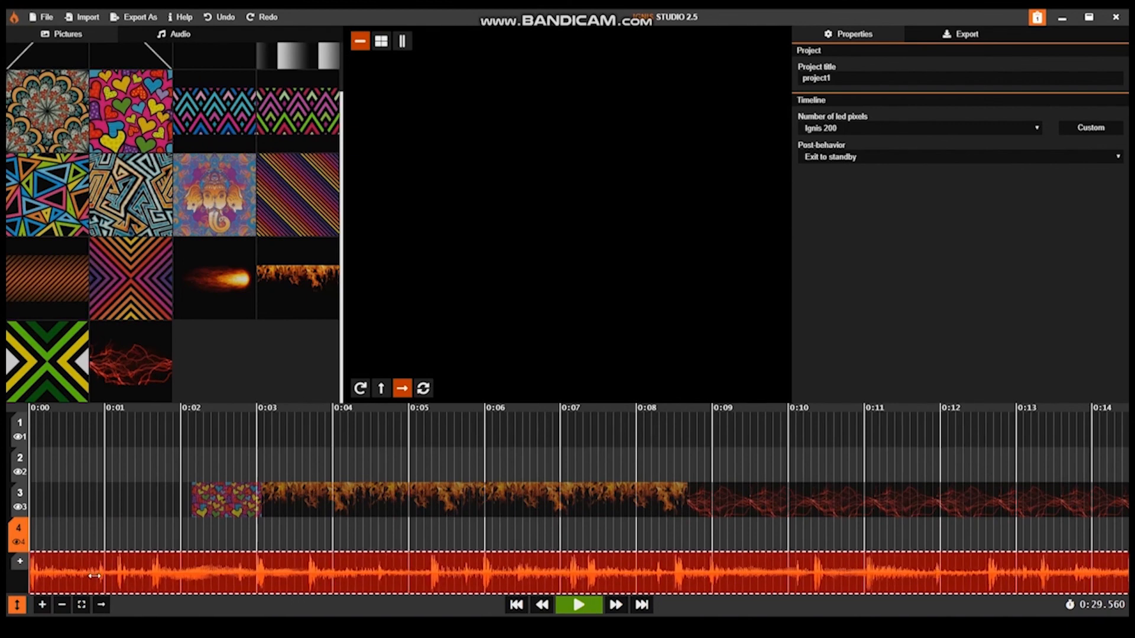
{"action": "left_click", "coordinate": [101, 530]}
Step: On timeline 3, place the hearts picture from 0:01.203 to about 0:02.8 and trim the fire picture's start to about 0:05.3
{"action": "scroll", "coordinate": [158, 532], "scroll_direction": "down", "scroll_amount": 1}
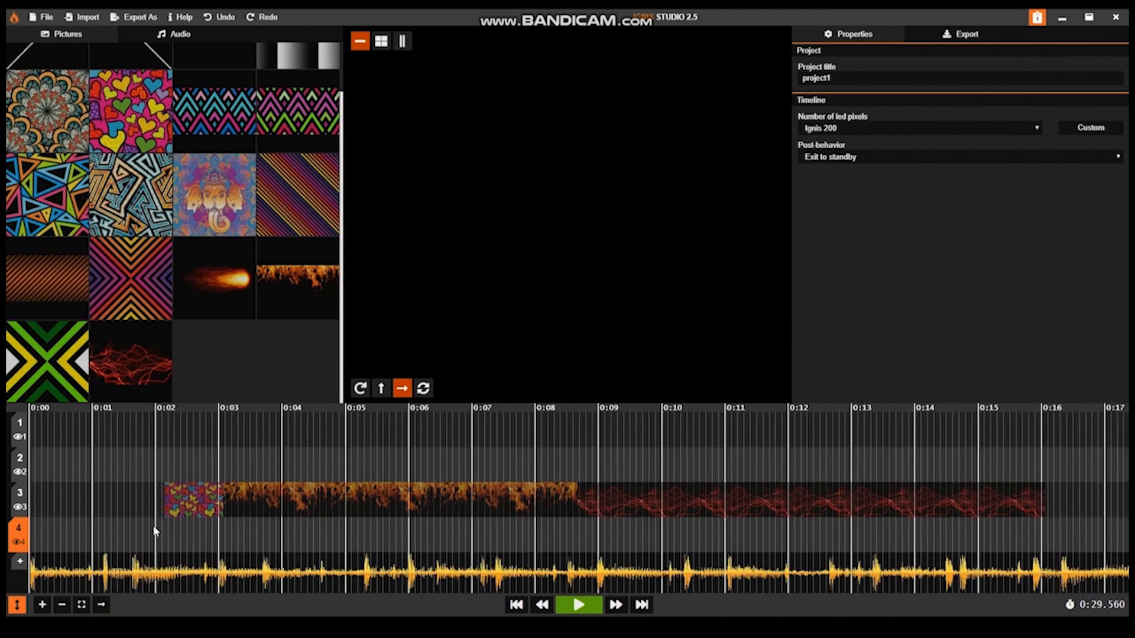
{"action": "left_click", "coordinate": [187, 500]}
{"action": "left_click_drag", "start_coordinate": [173, 501], "coordinate": [130, 509]}
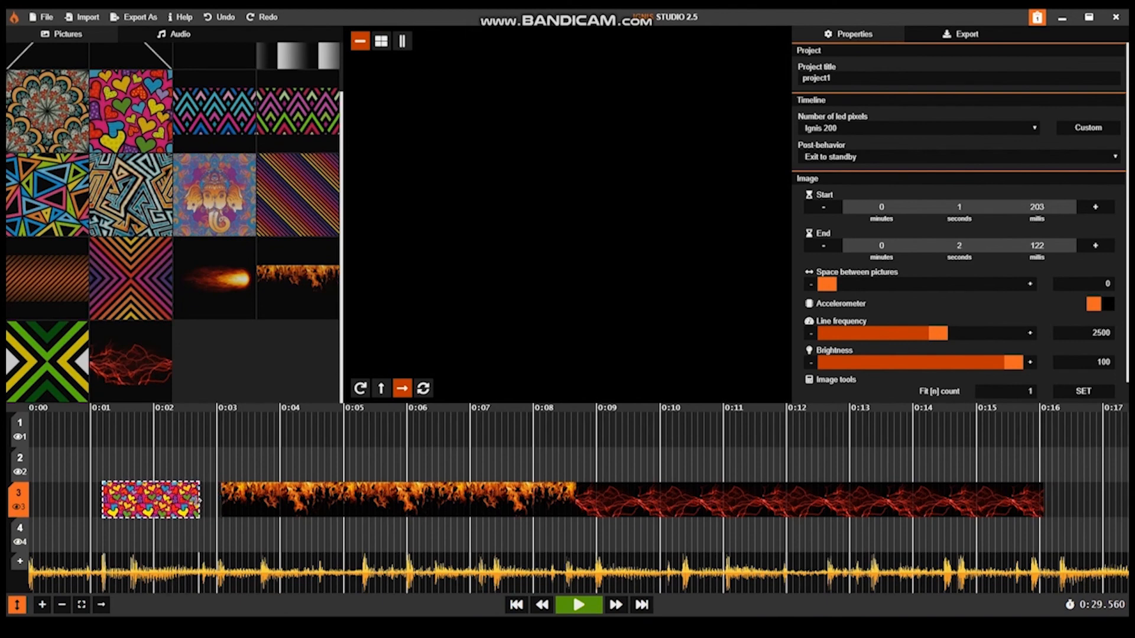
{"action": "left_click_drag", "start_coordinate": [242, 507], "coordinate": [366, 512]}
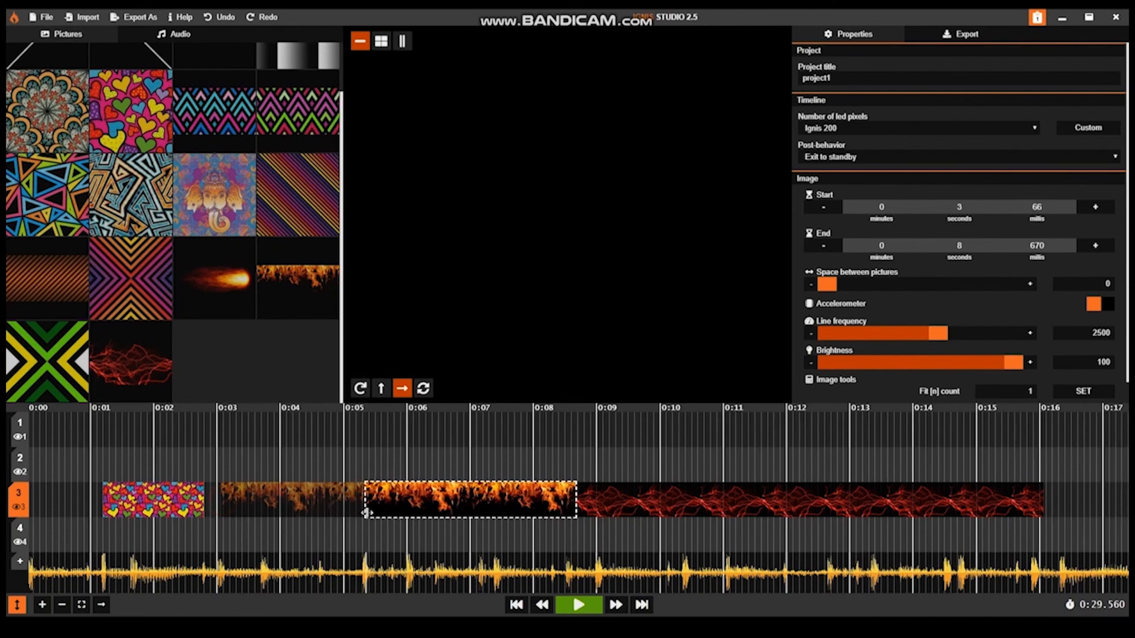